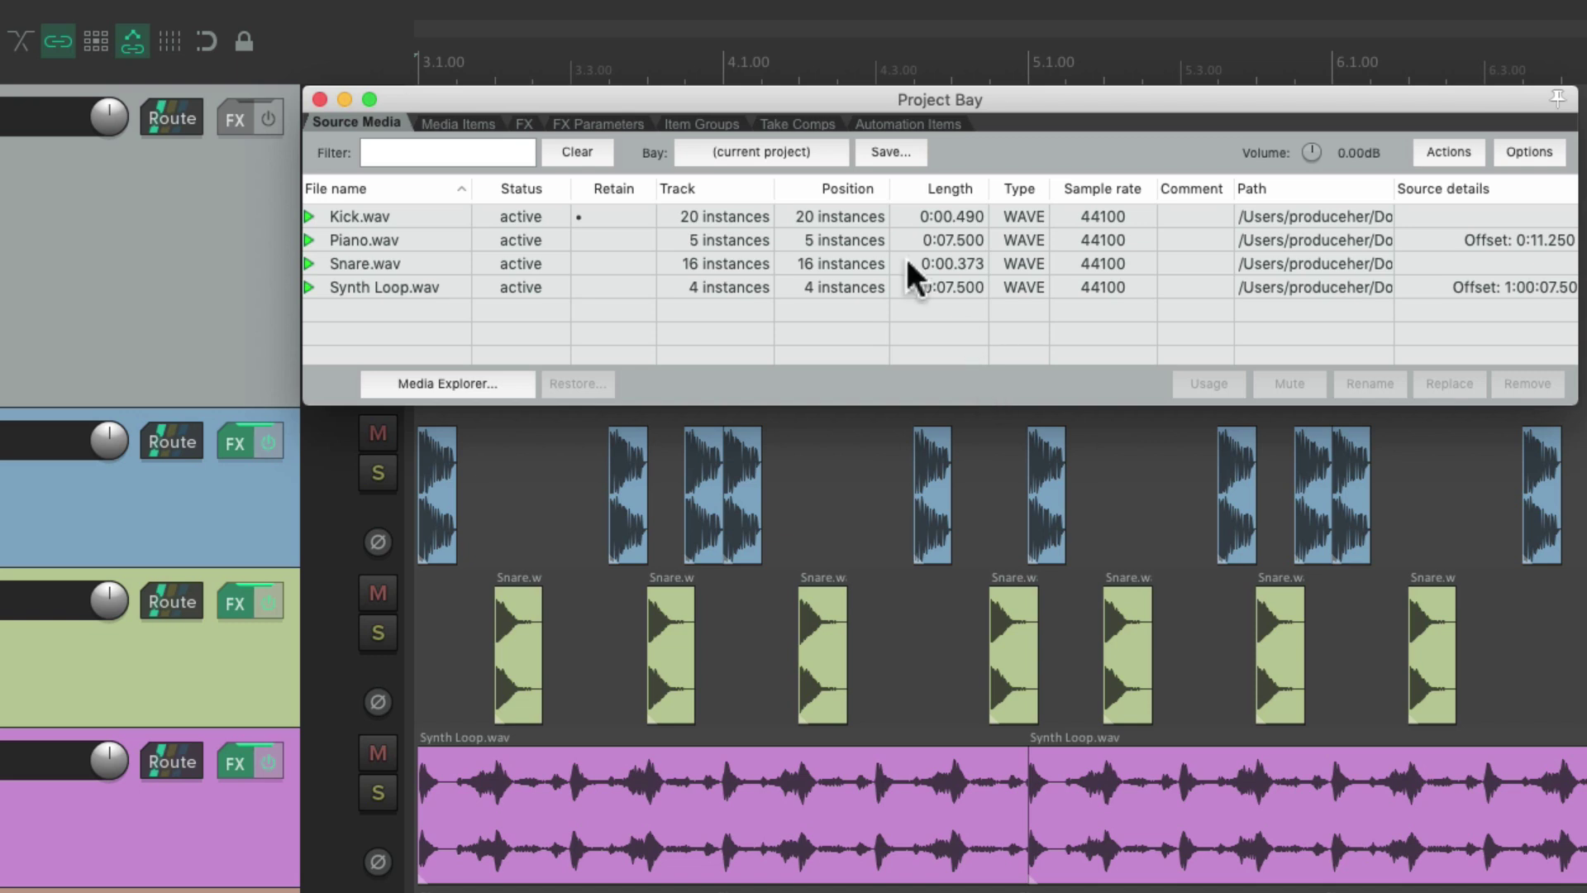
- Browse the Project Bay's Media Items, FX and FX Parameters lists, ending on the empty Item Groups list
left_click(489, 126)
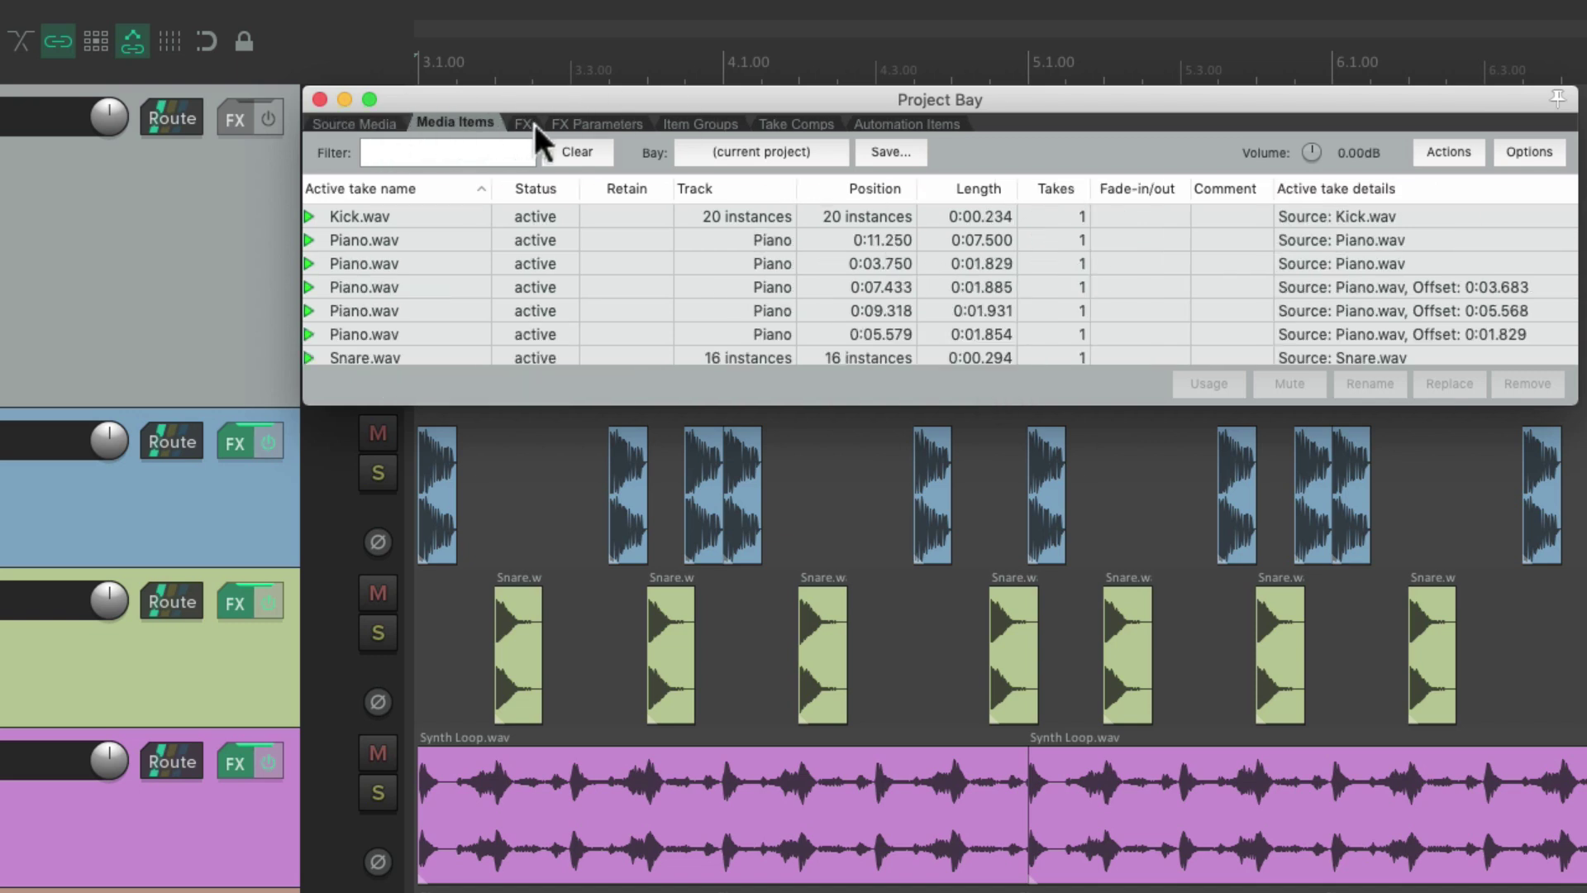
left_click(534, 124)
left_click(646, 123)
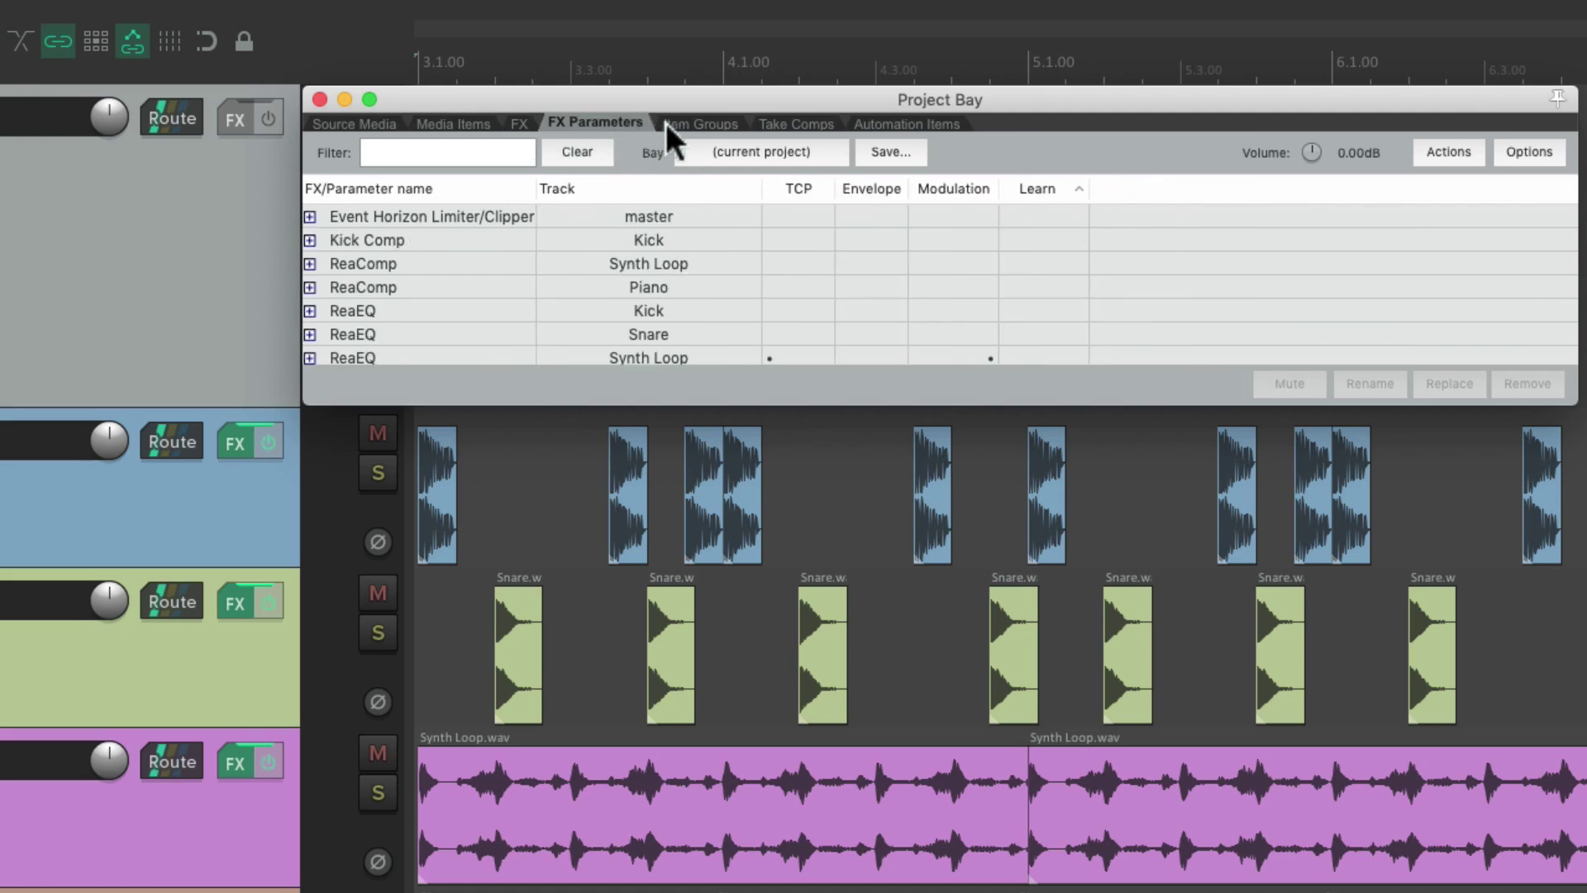
left_click(709, 126)
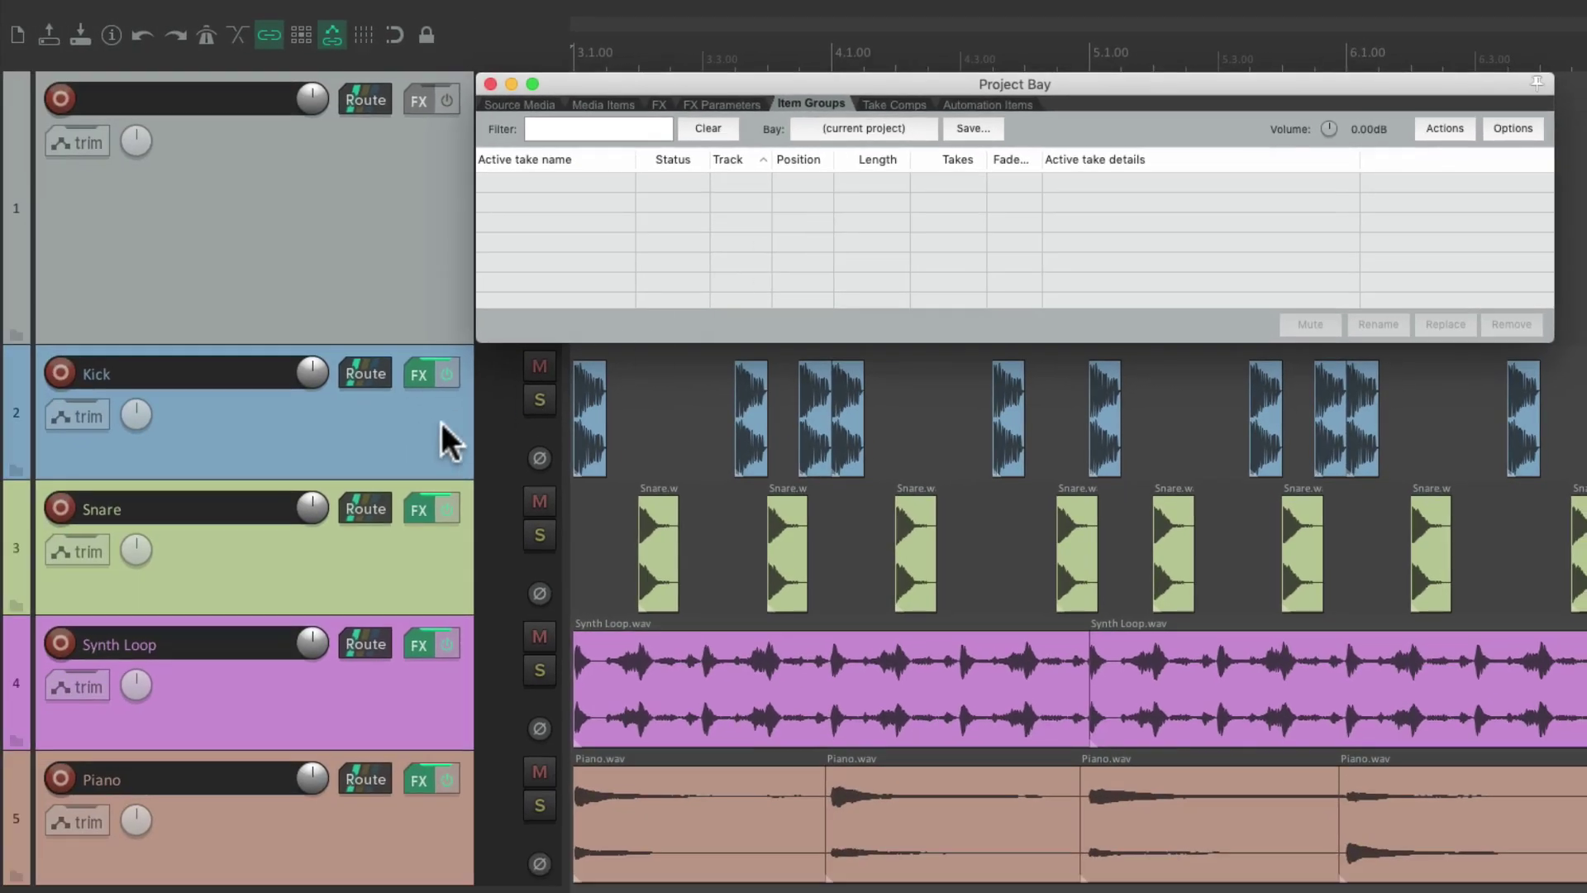
- Group all the Kick track's items together via Item > Group, creating Group 1
left_click(438, 424)
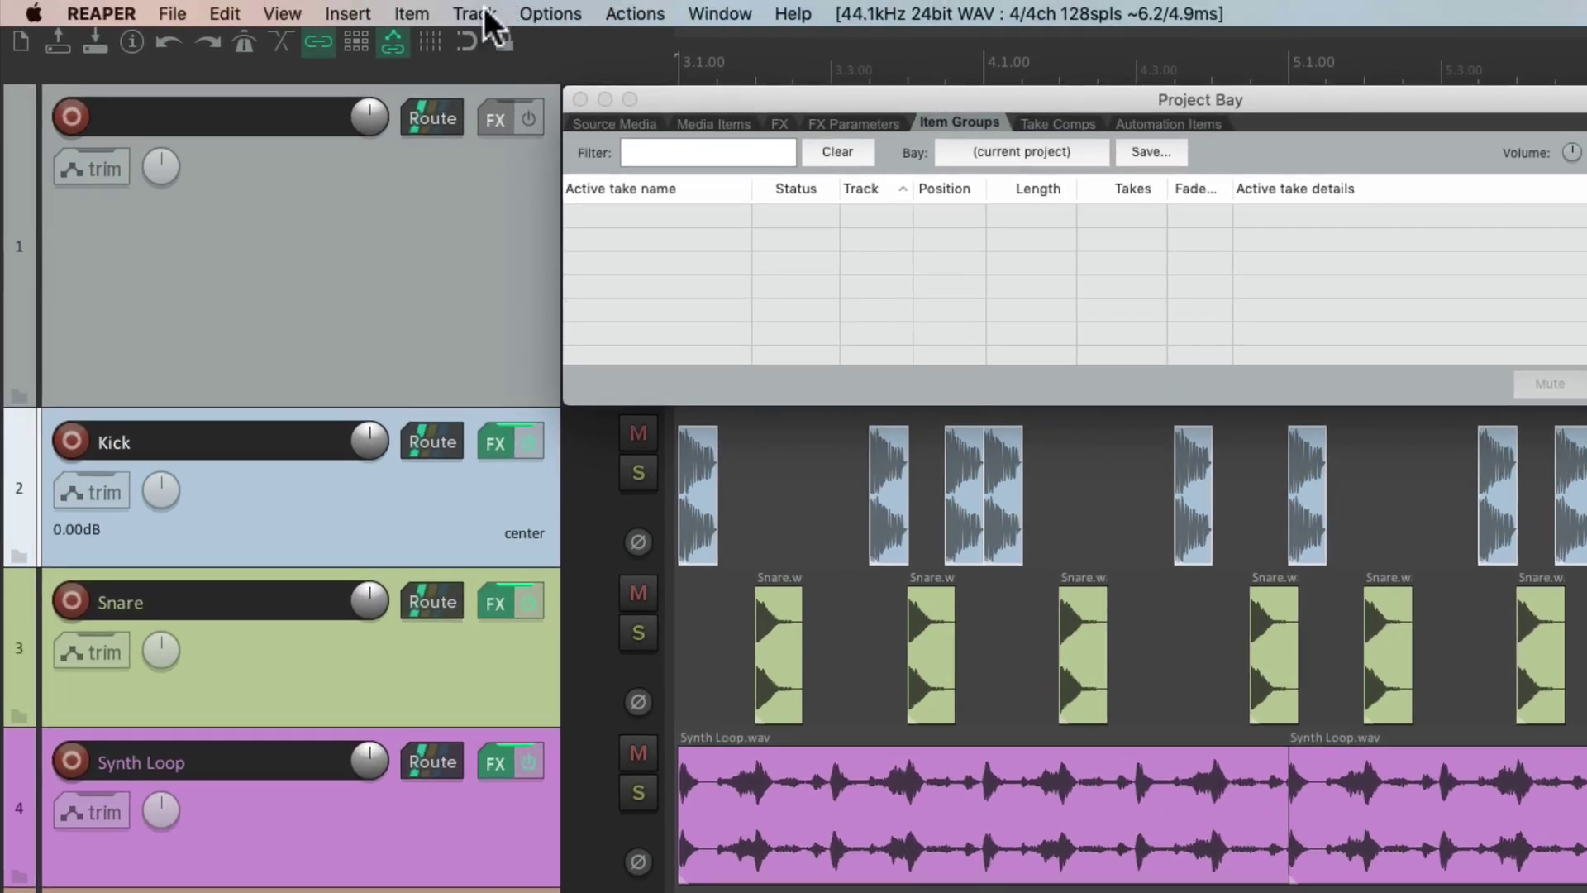
left_click(418, 15)
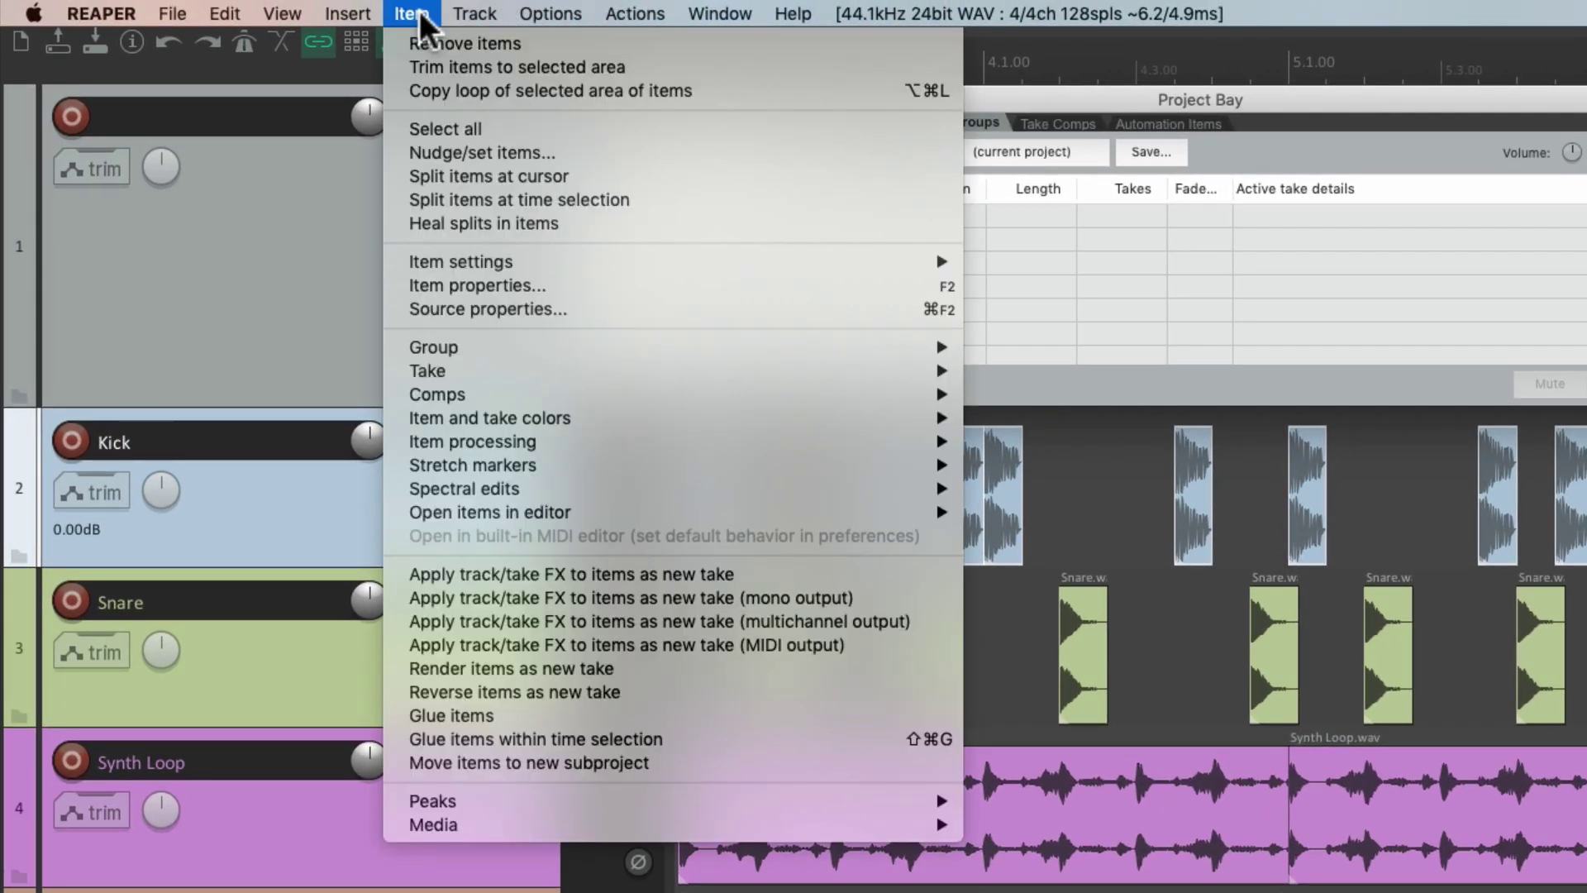
mouse_move(399, 347)
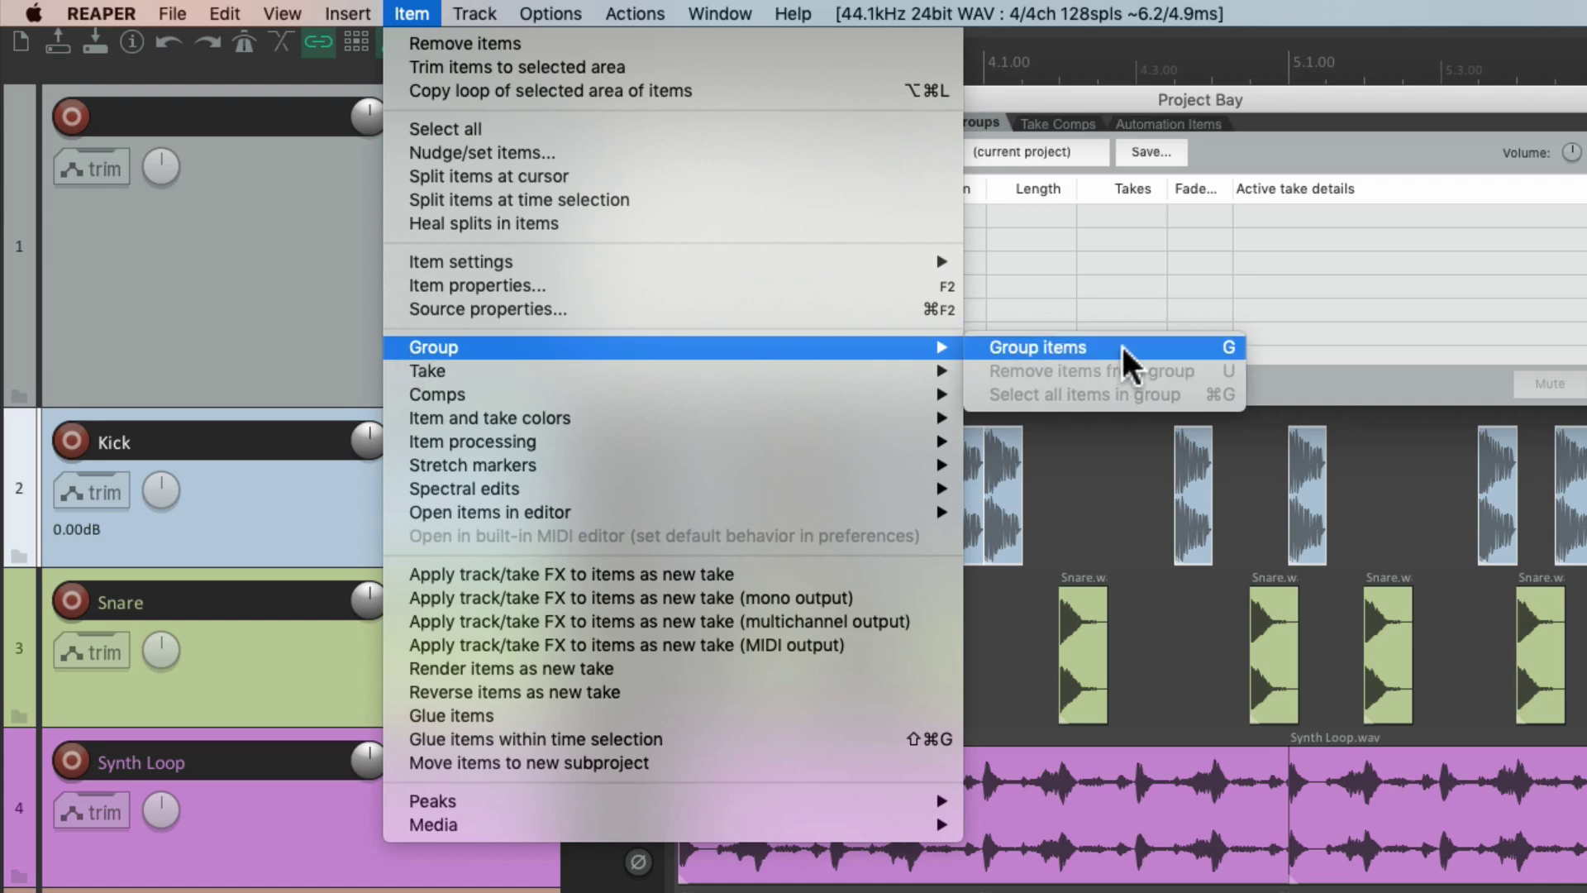
left_click(1205, 351)
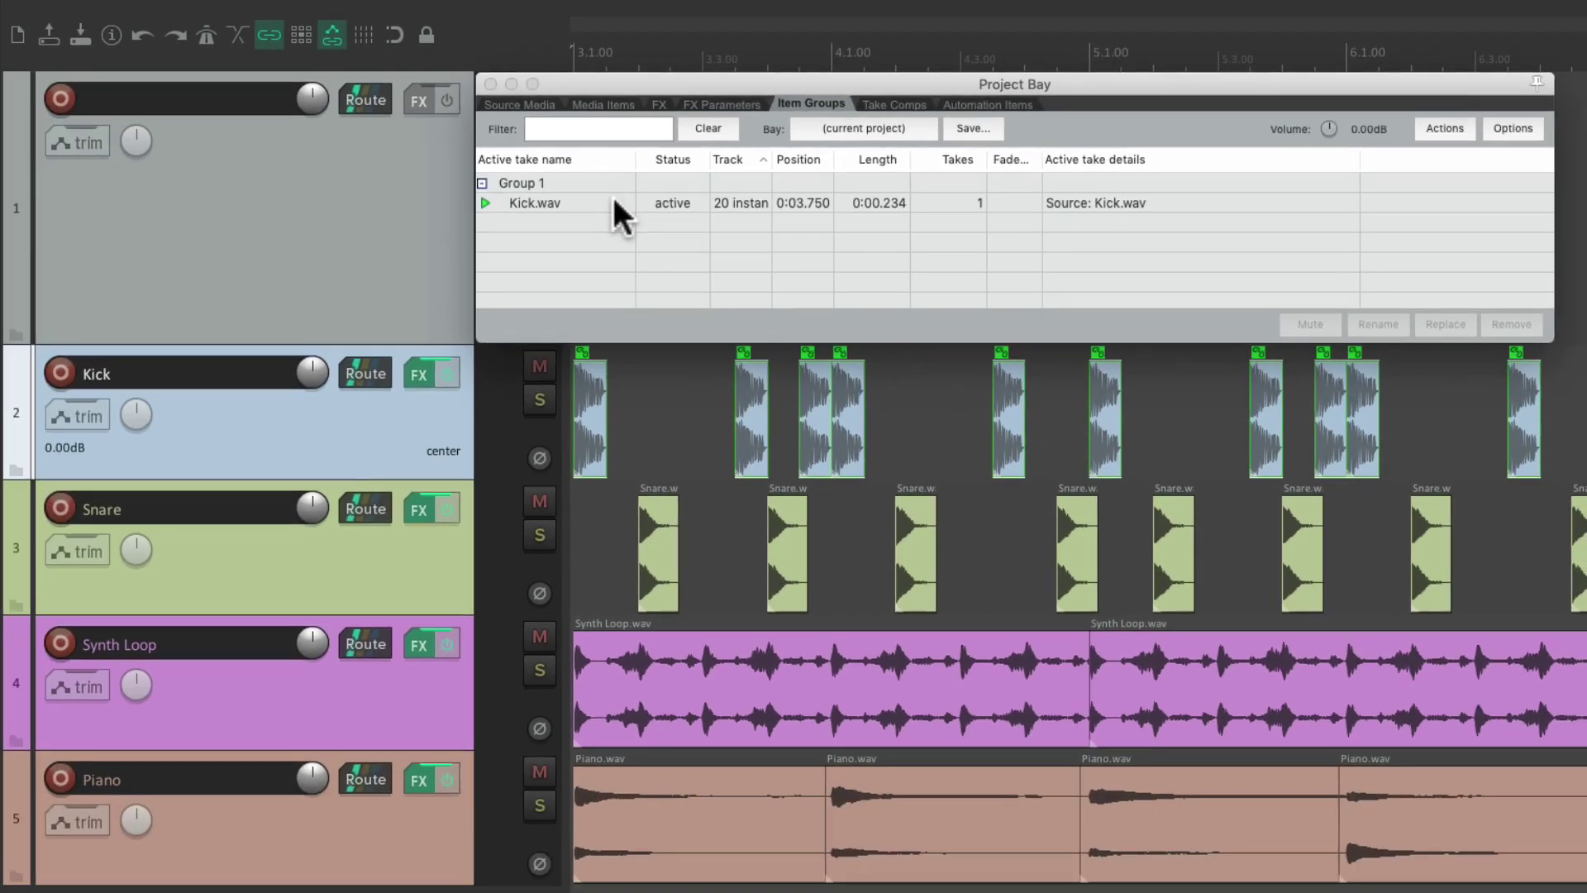
- Group the Snare track's items with G as Group 2, then select Group 1
left_click(428, 562)
key("g")
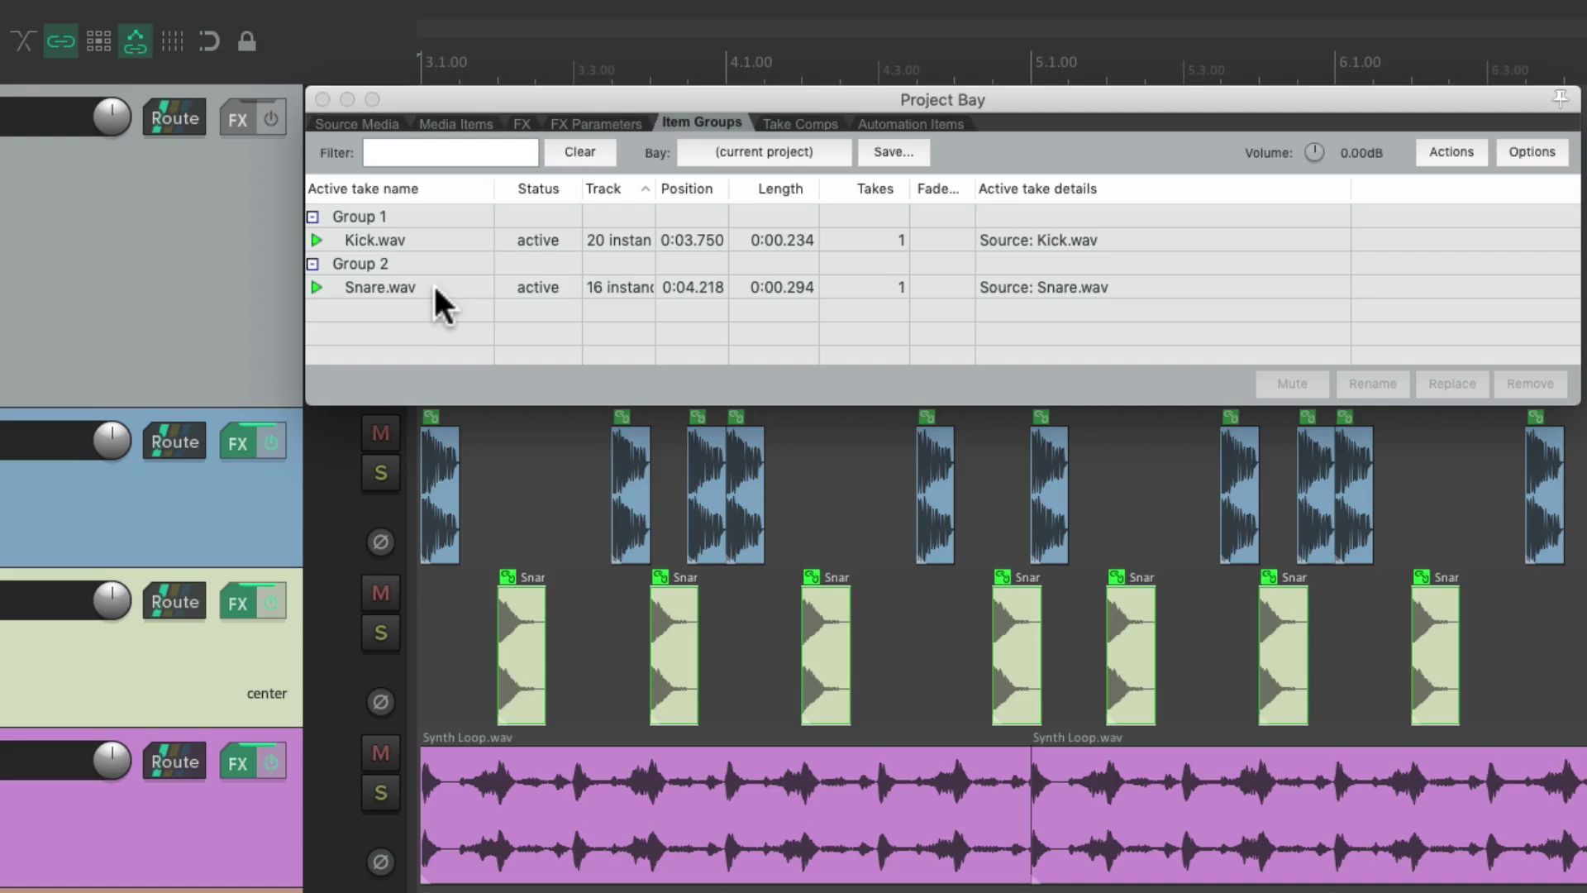
left_click(459, 218)
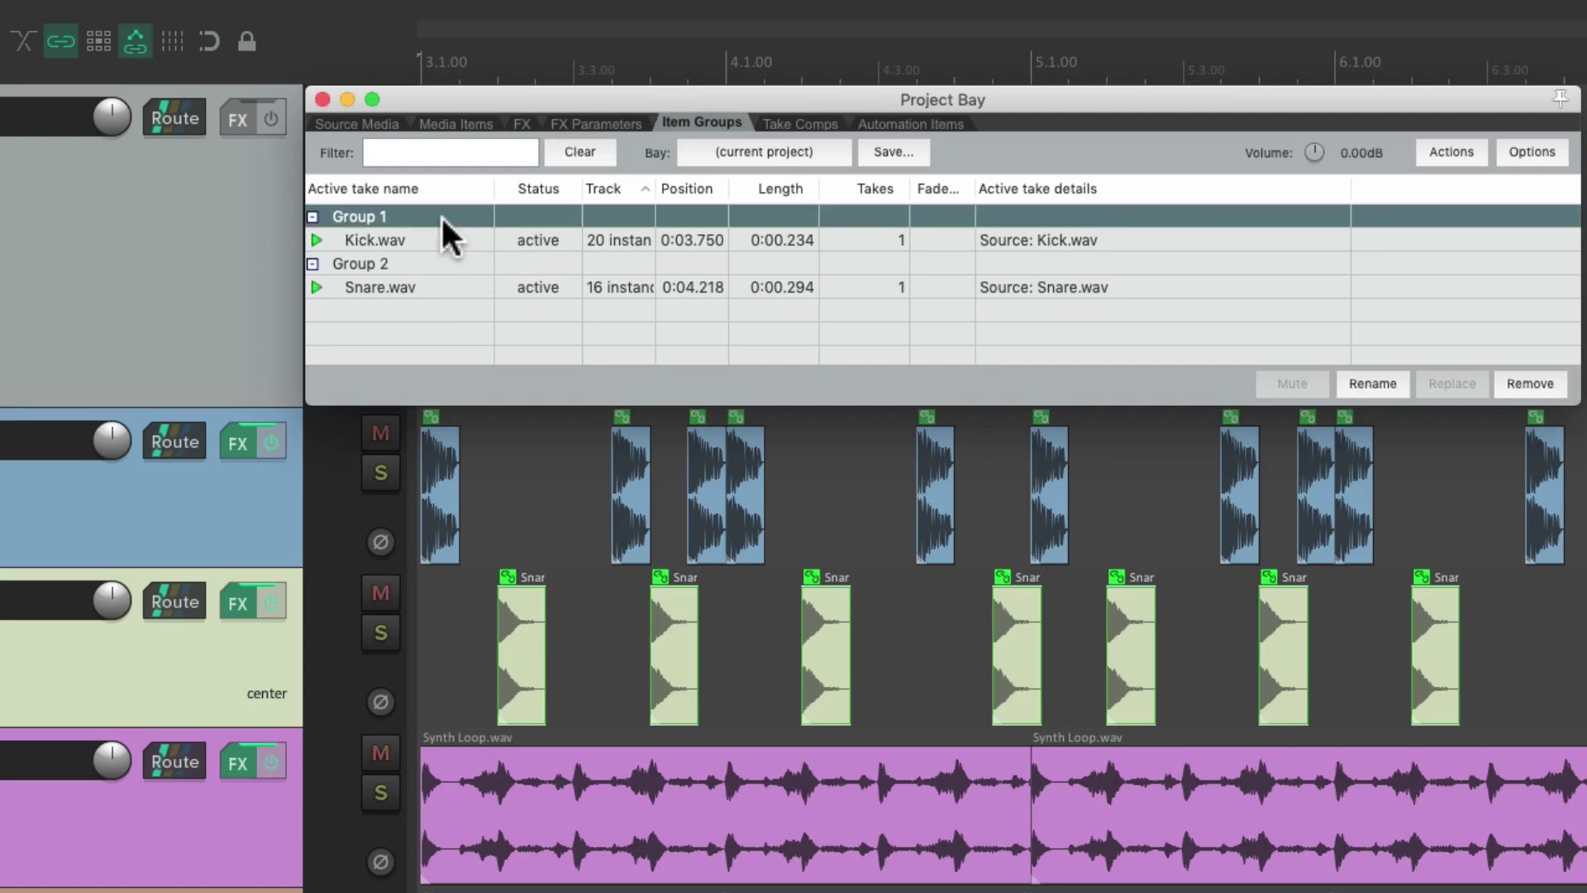
right_click(438, 217)
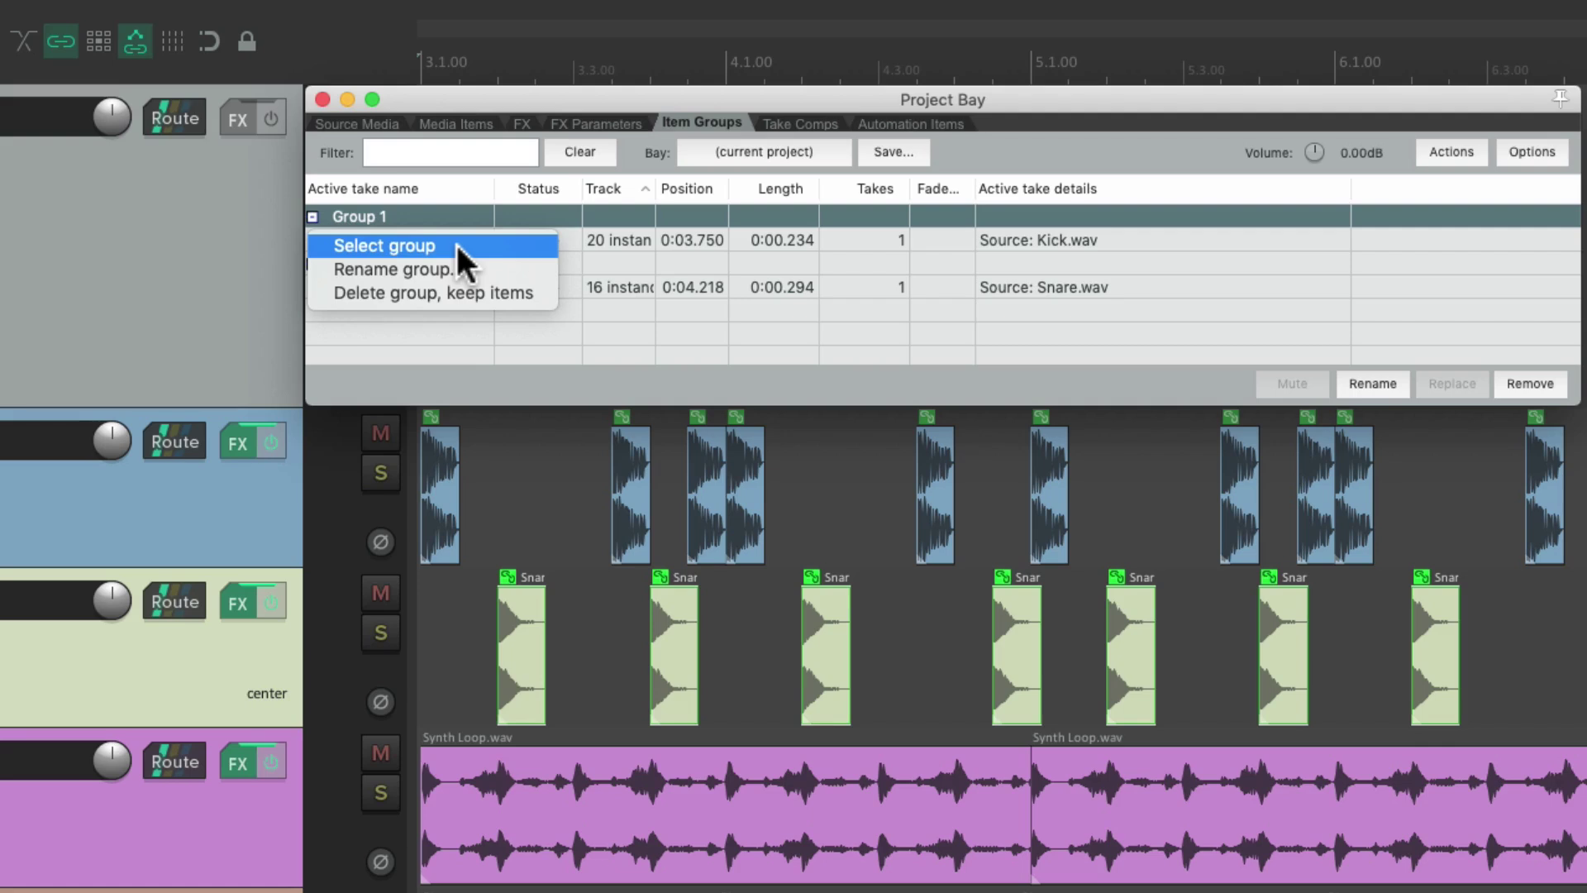
left_click(459, 247)
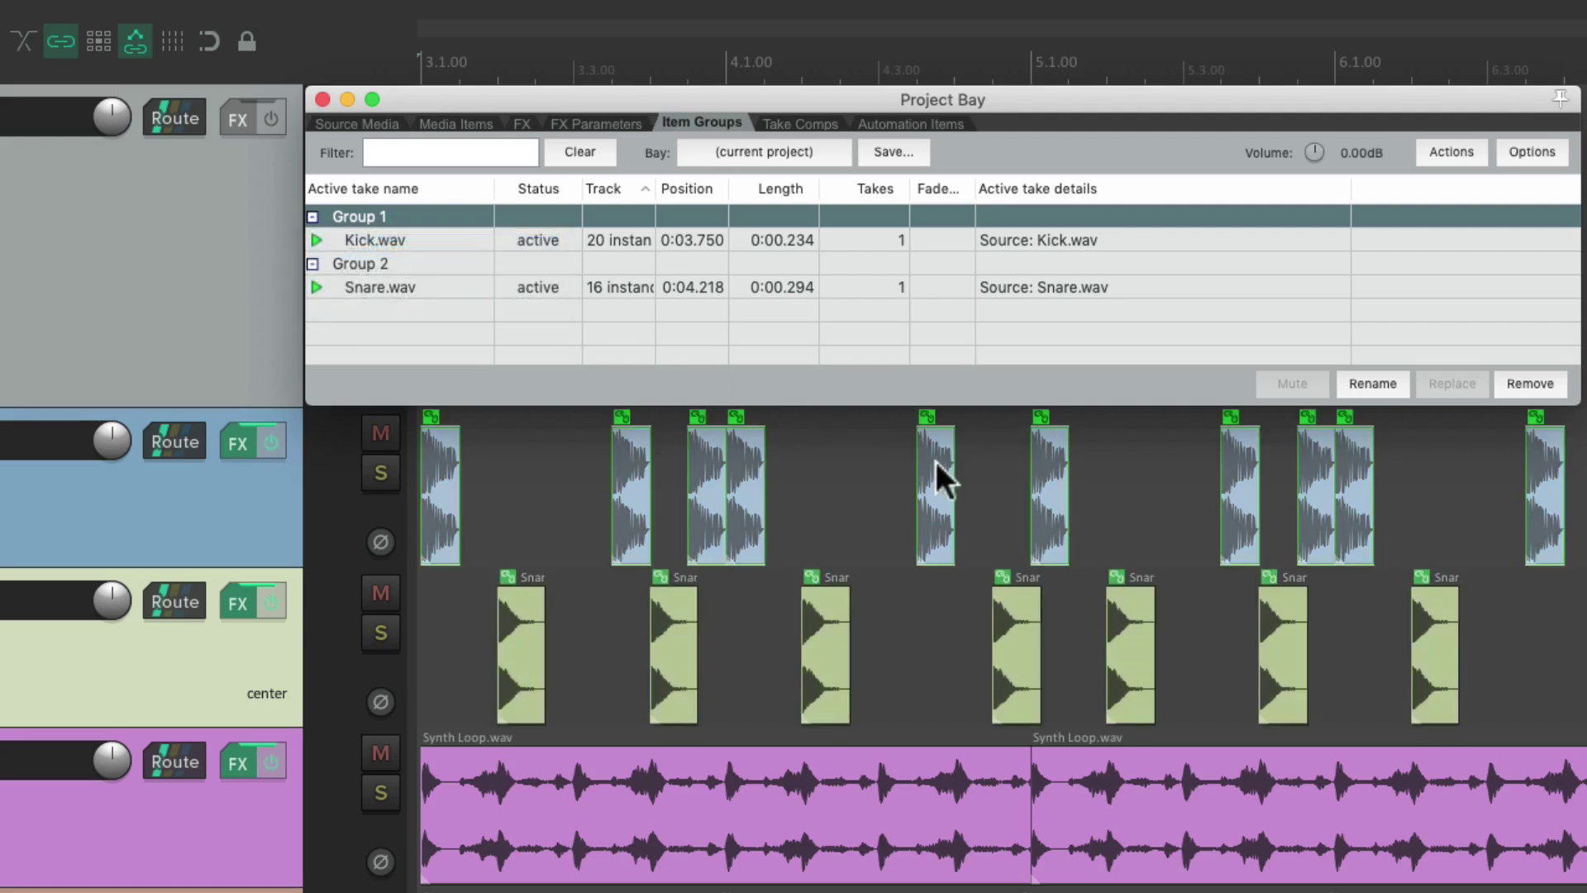
left_click_drag(936, 461, 1004, 470)
key("Delete")
key("ctrl+z")
key("ctrl+z")
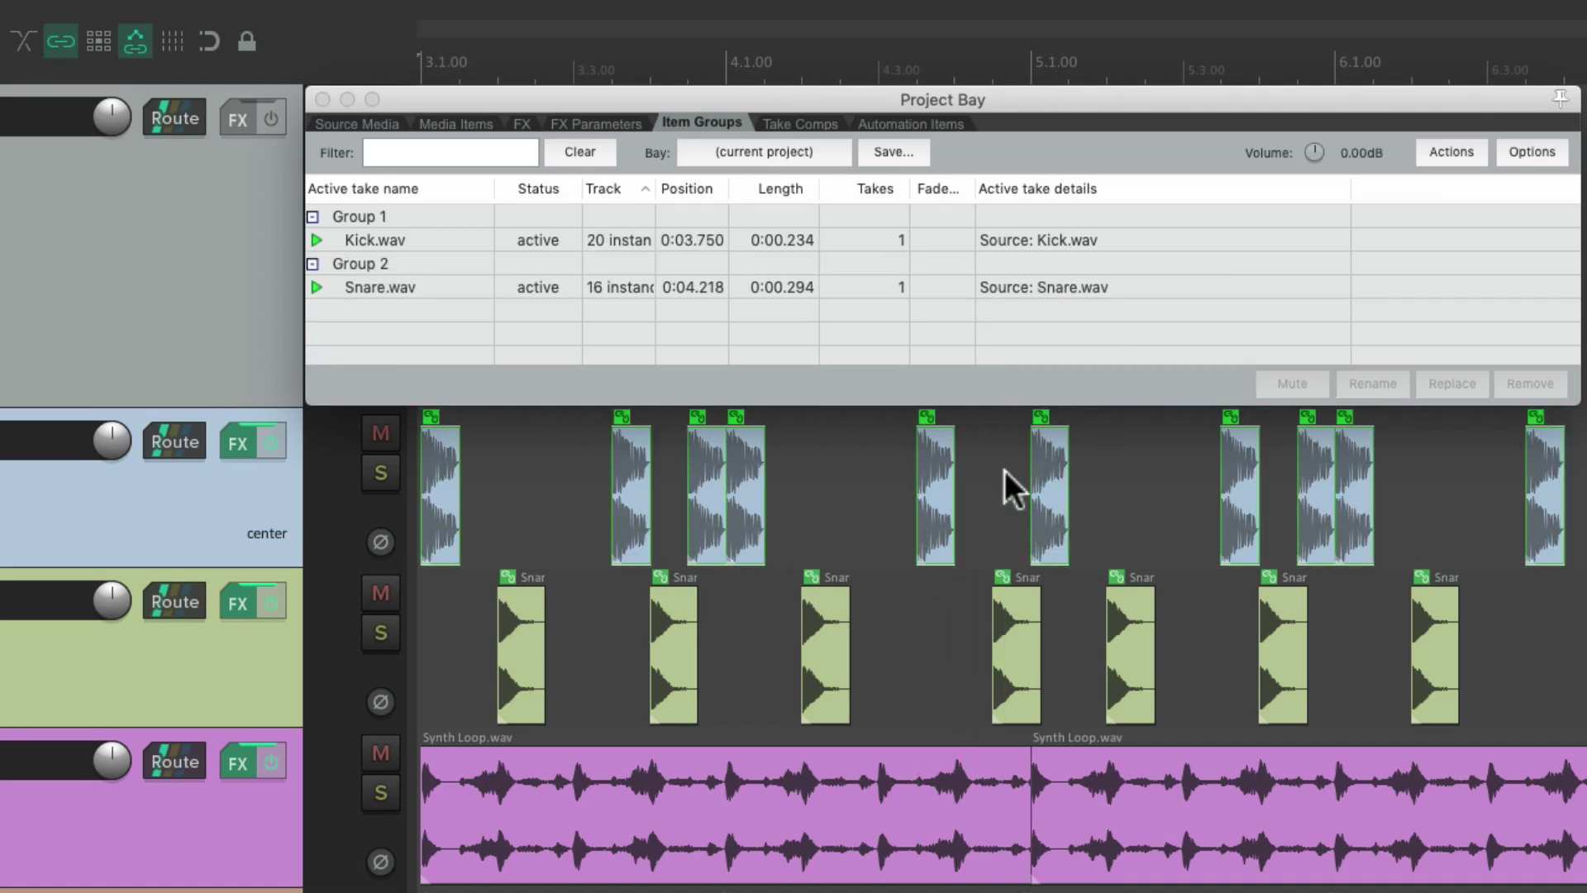
left_click_drag(939, 425, 946, 503)
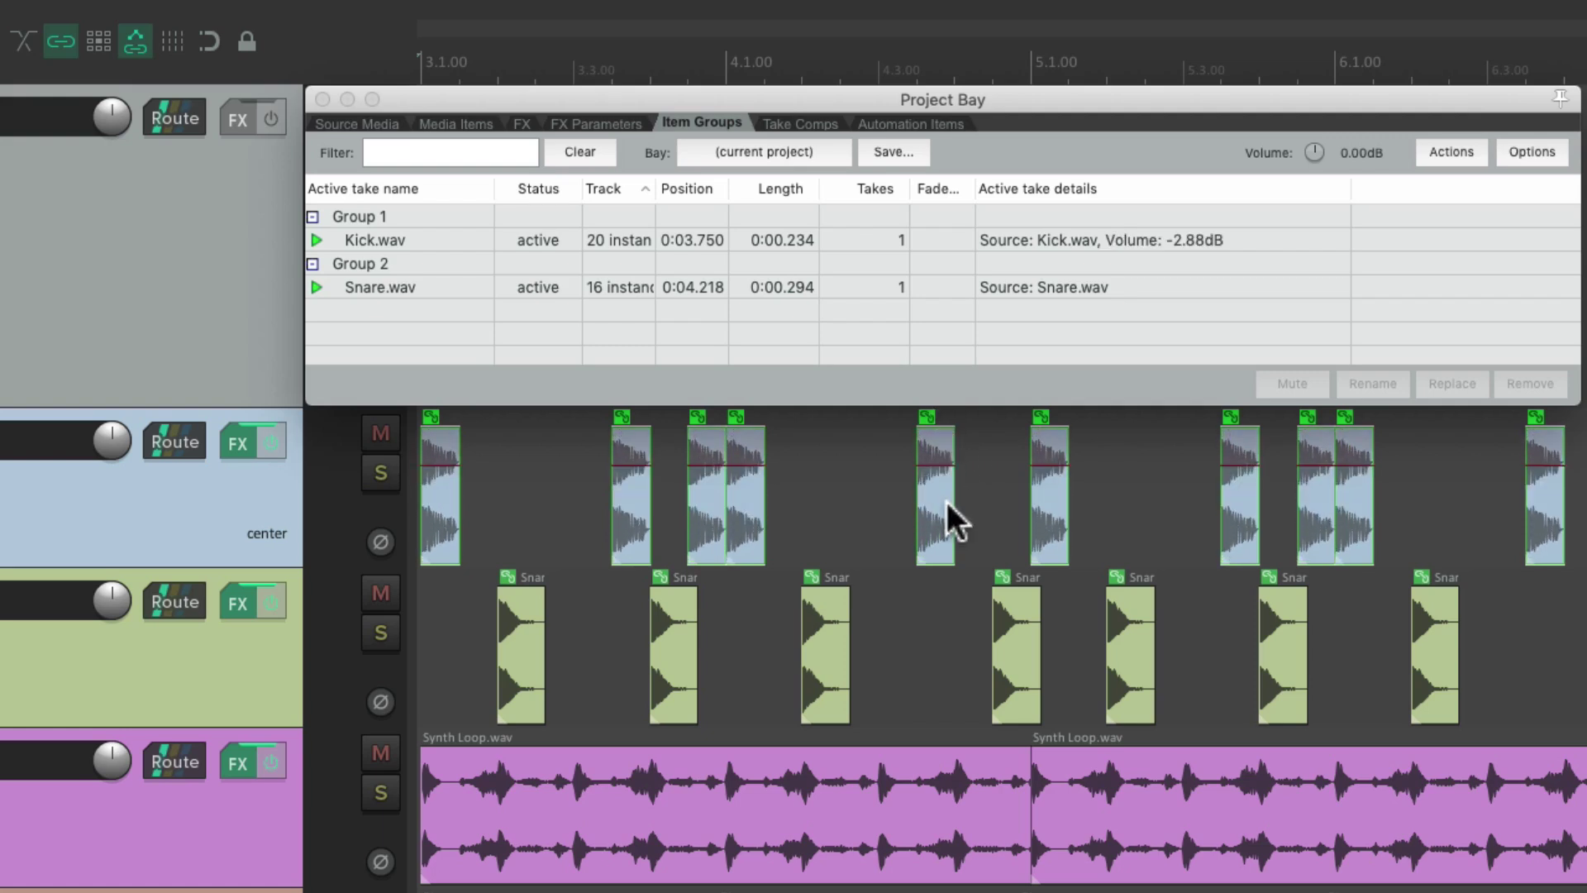
- Rename Group 1 to 'Kicks'
right_click(454, 215)
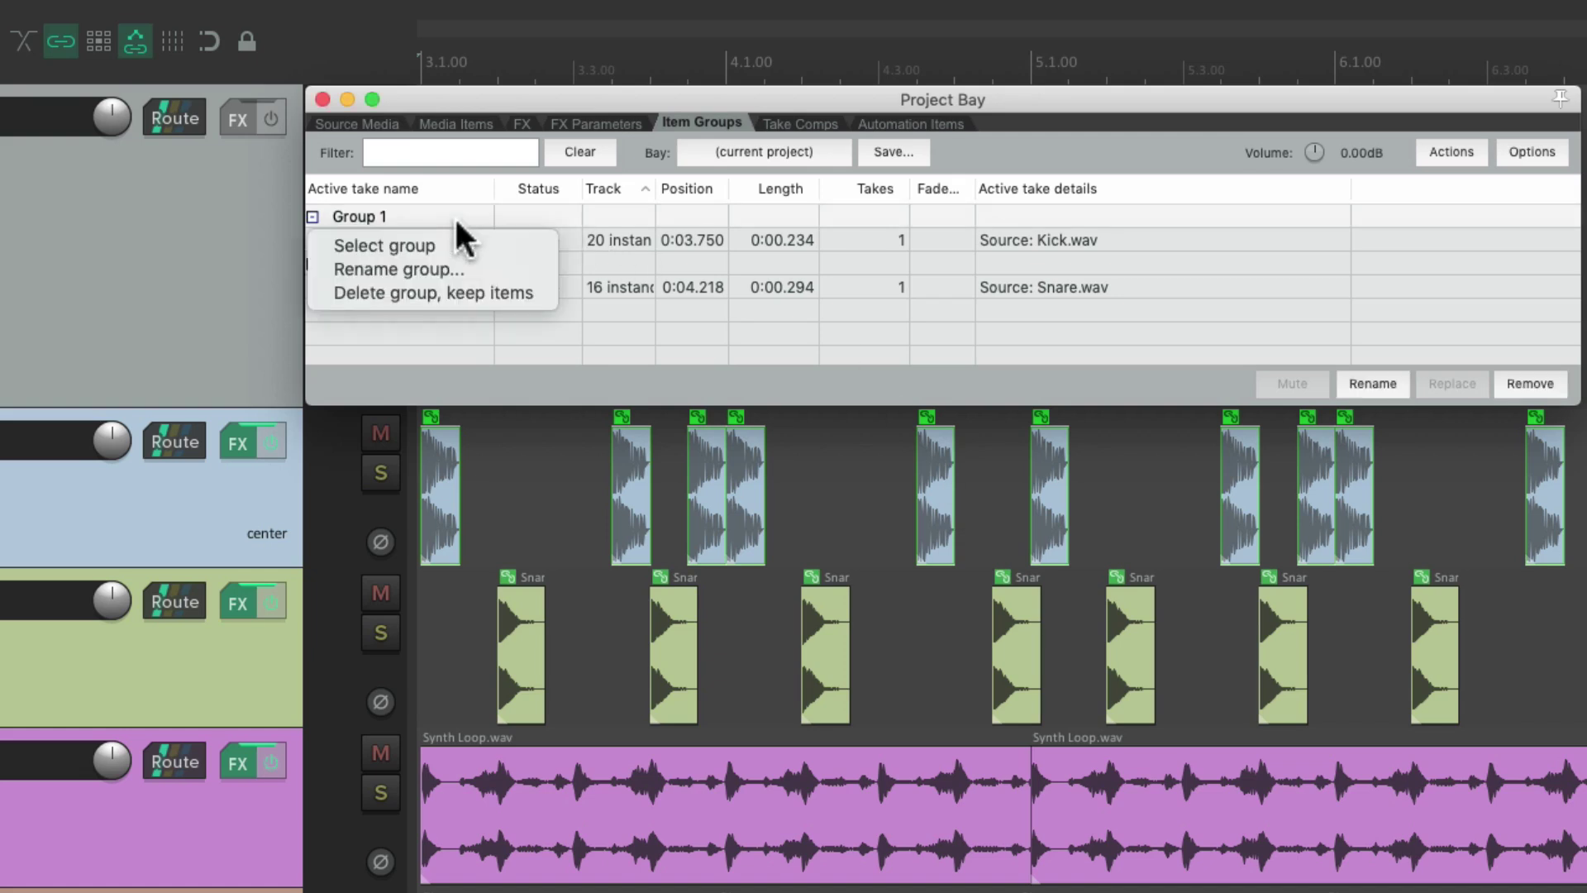
left_click(483, 261)
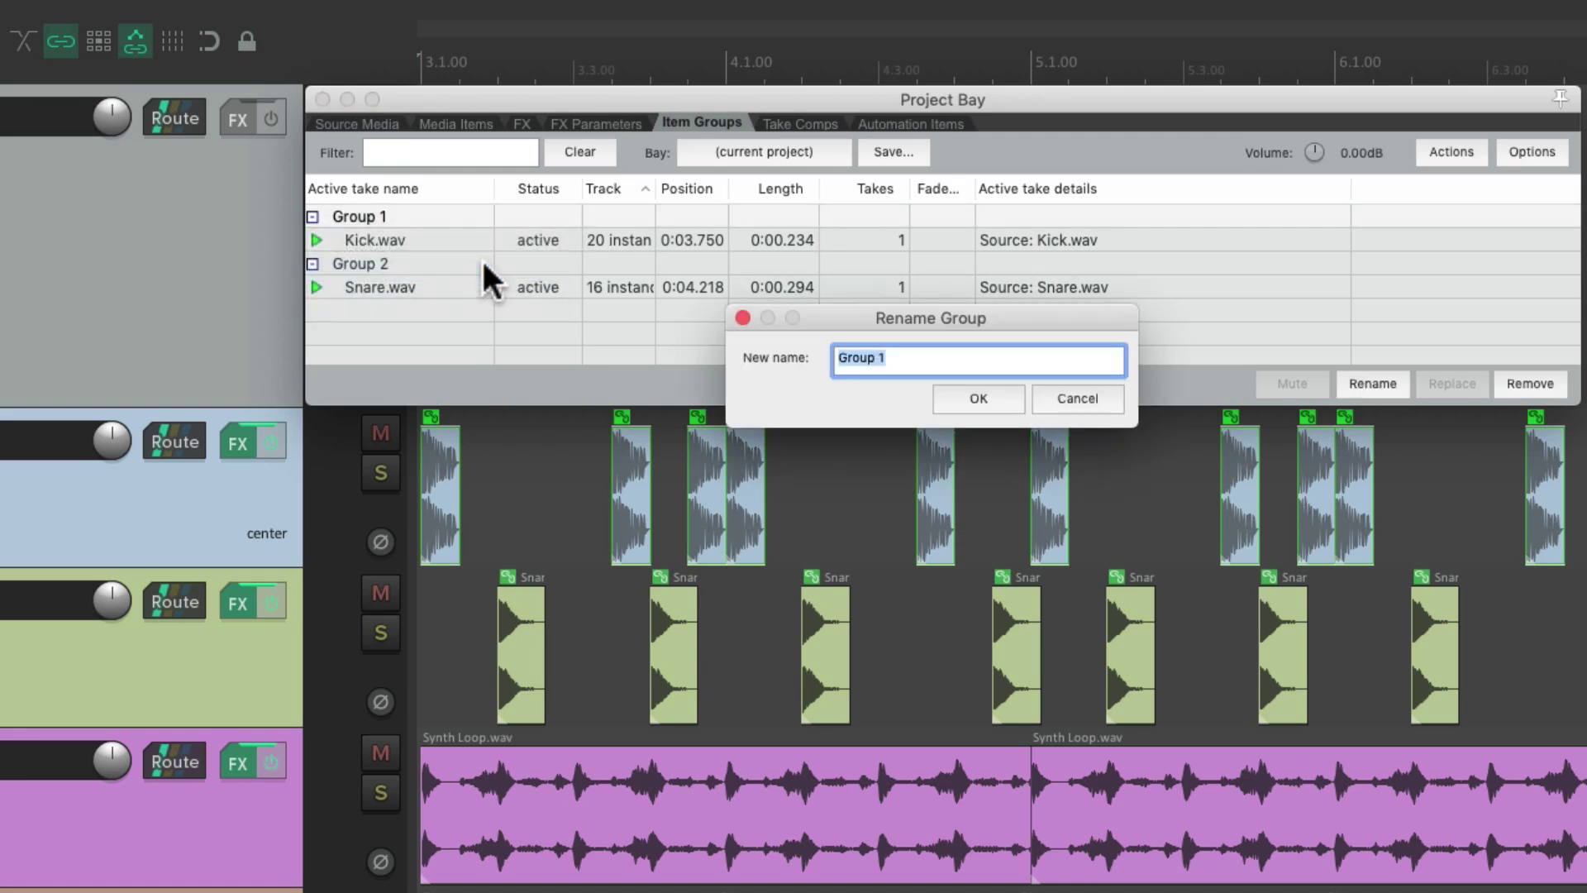
type("Kicks")
key("Return")
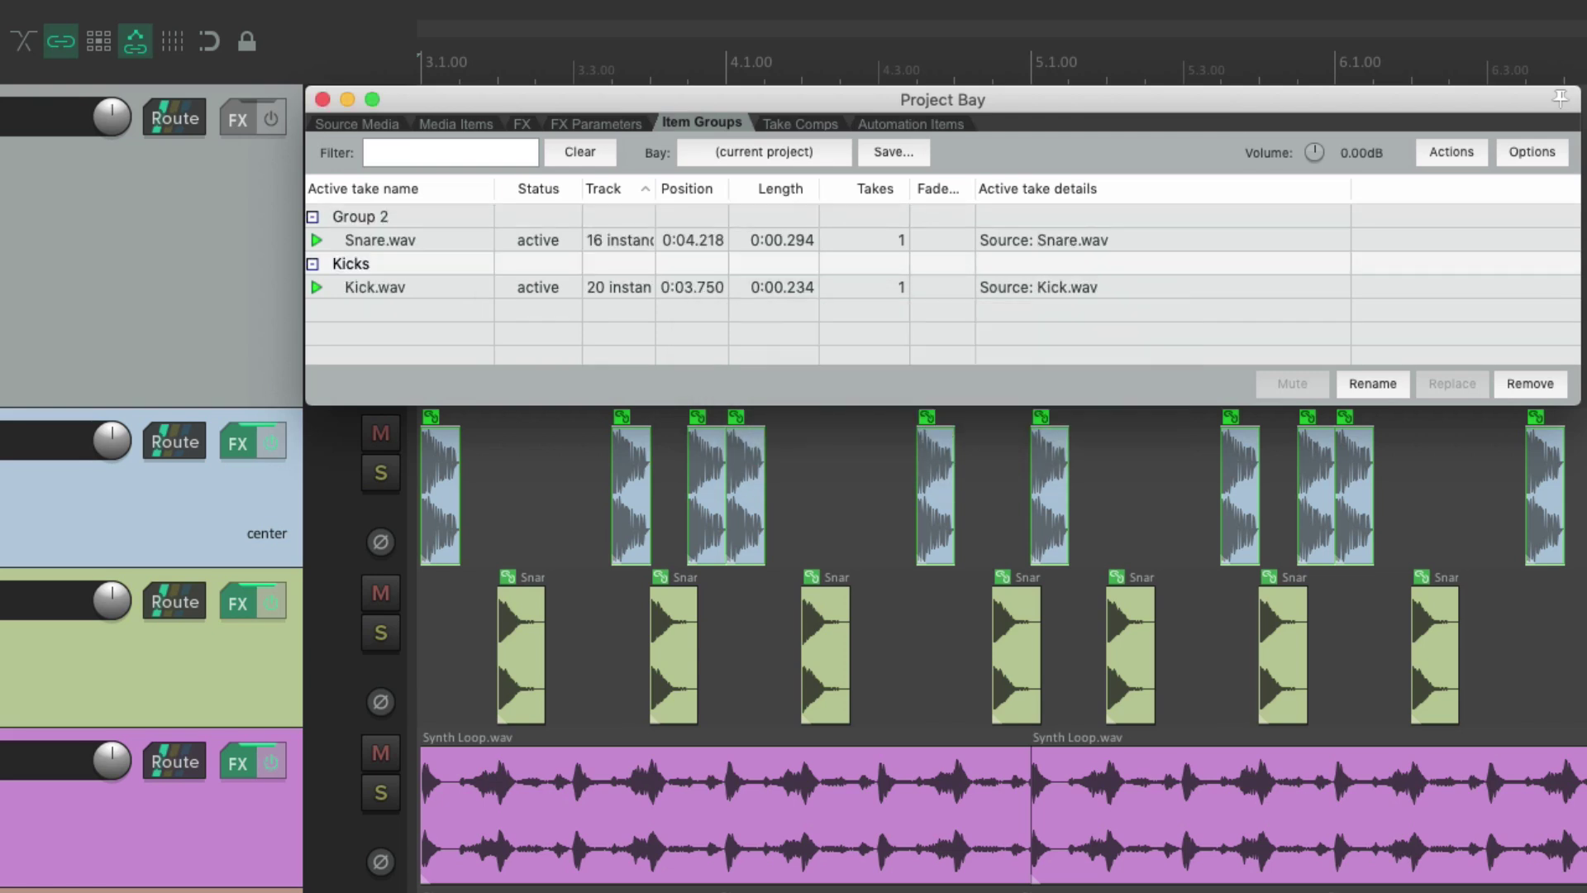
- Rename Group 2 to 'Snares' and check the Kicks and Snares groups
left_click(431, 213)
right_click(432, 213)
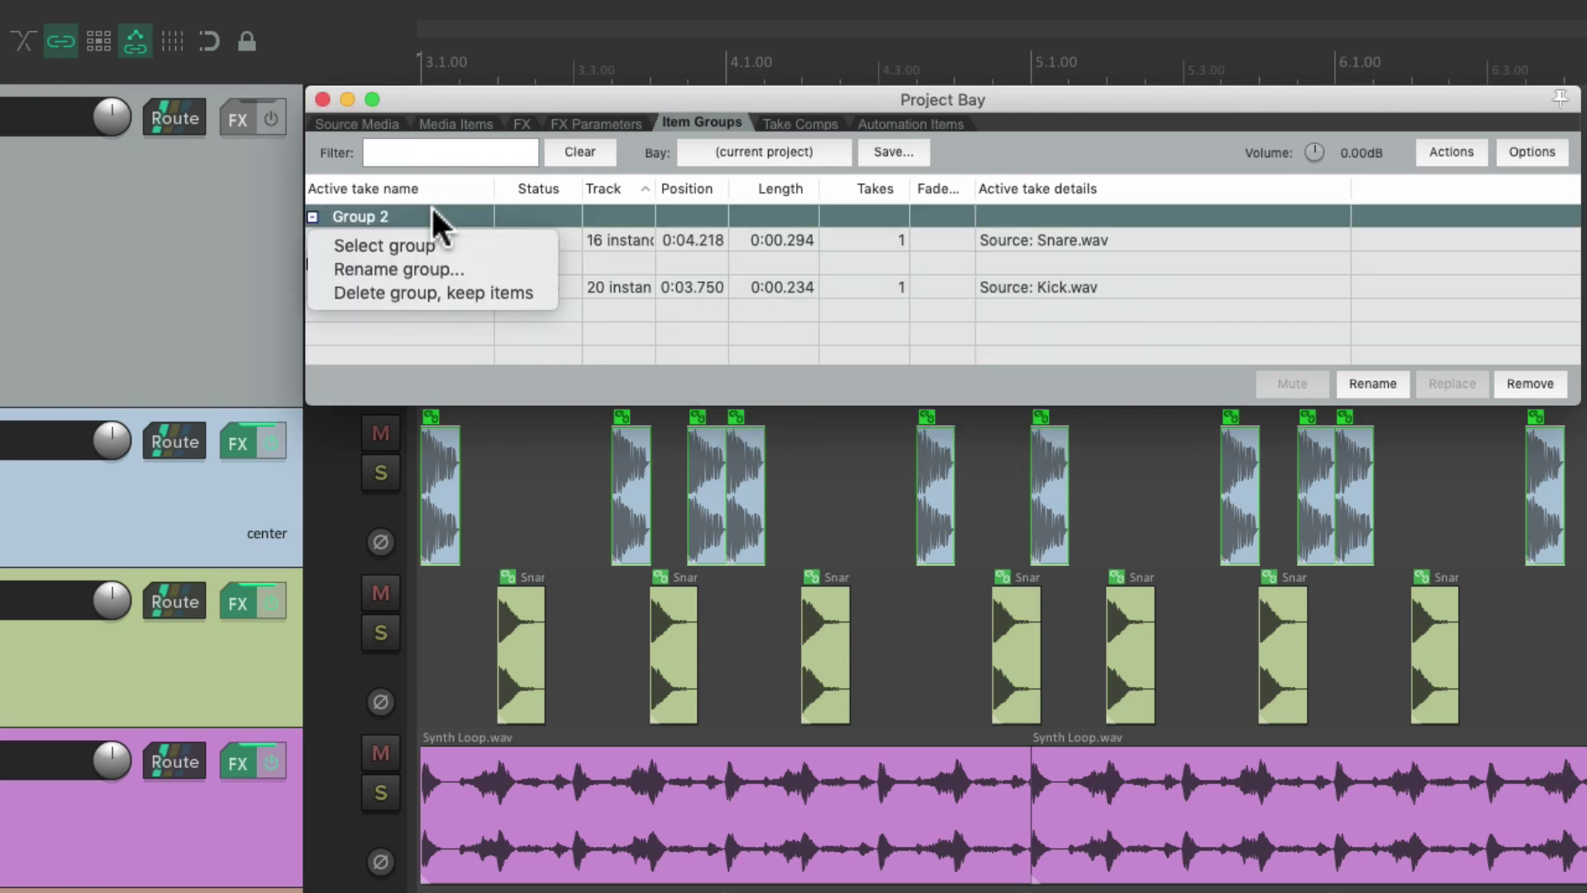
left_click(452, 270)
type("Snares")
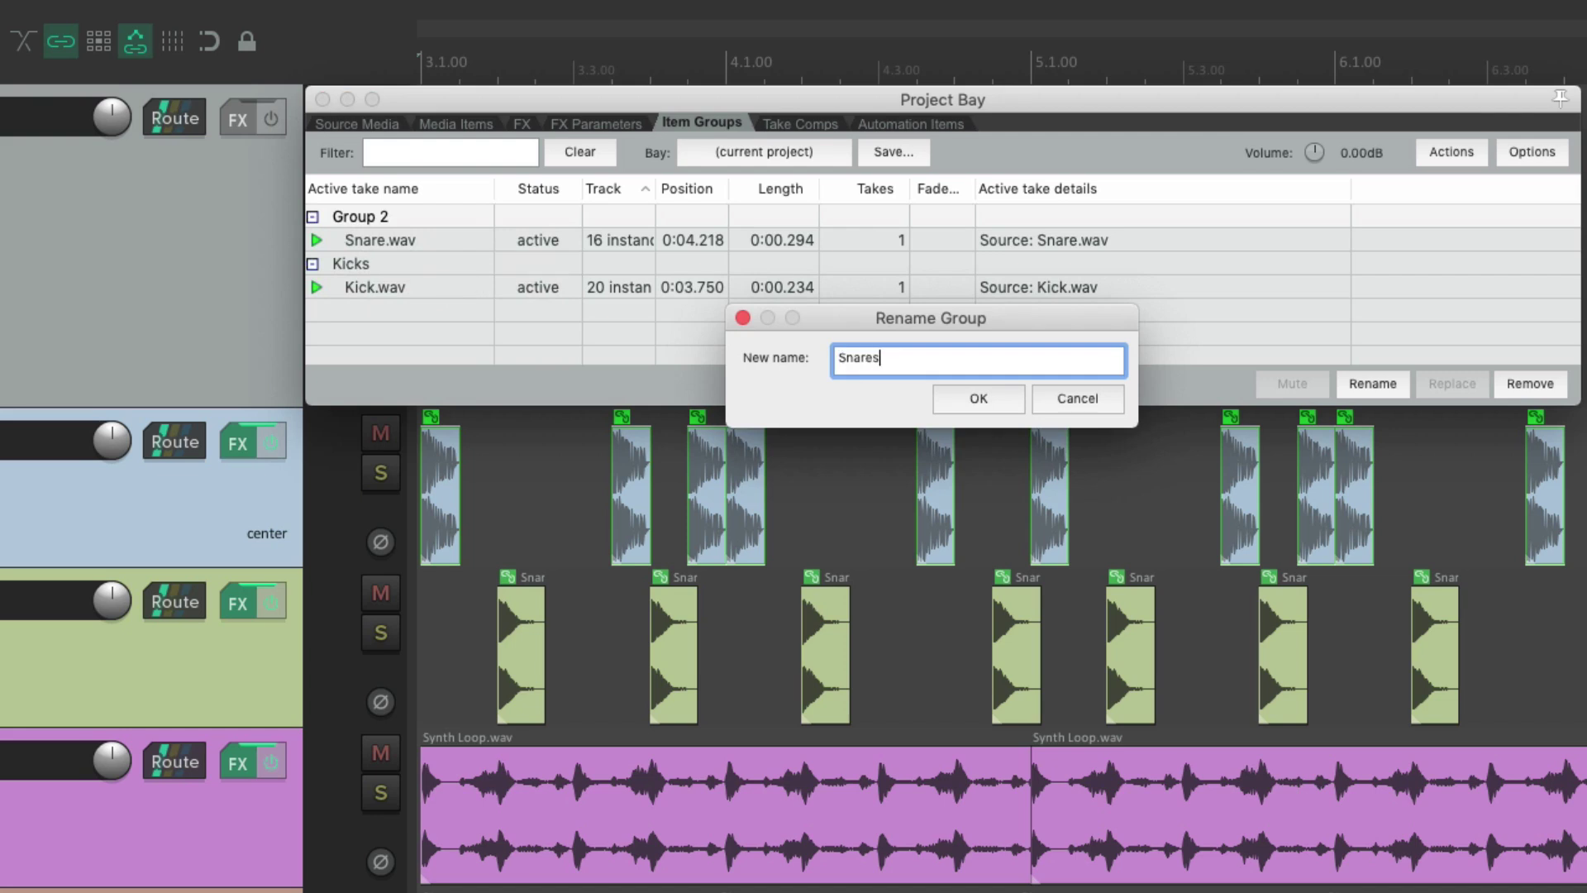
key("Return")
left_click(432, 217)
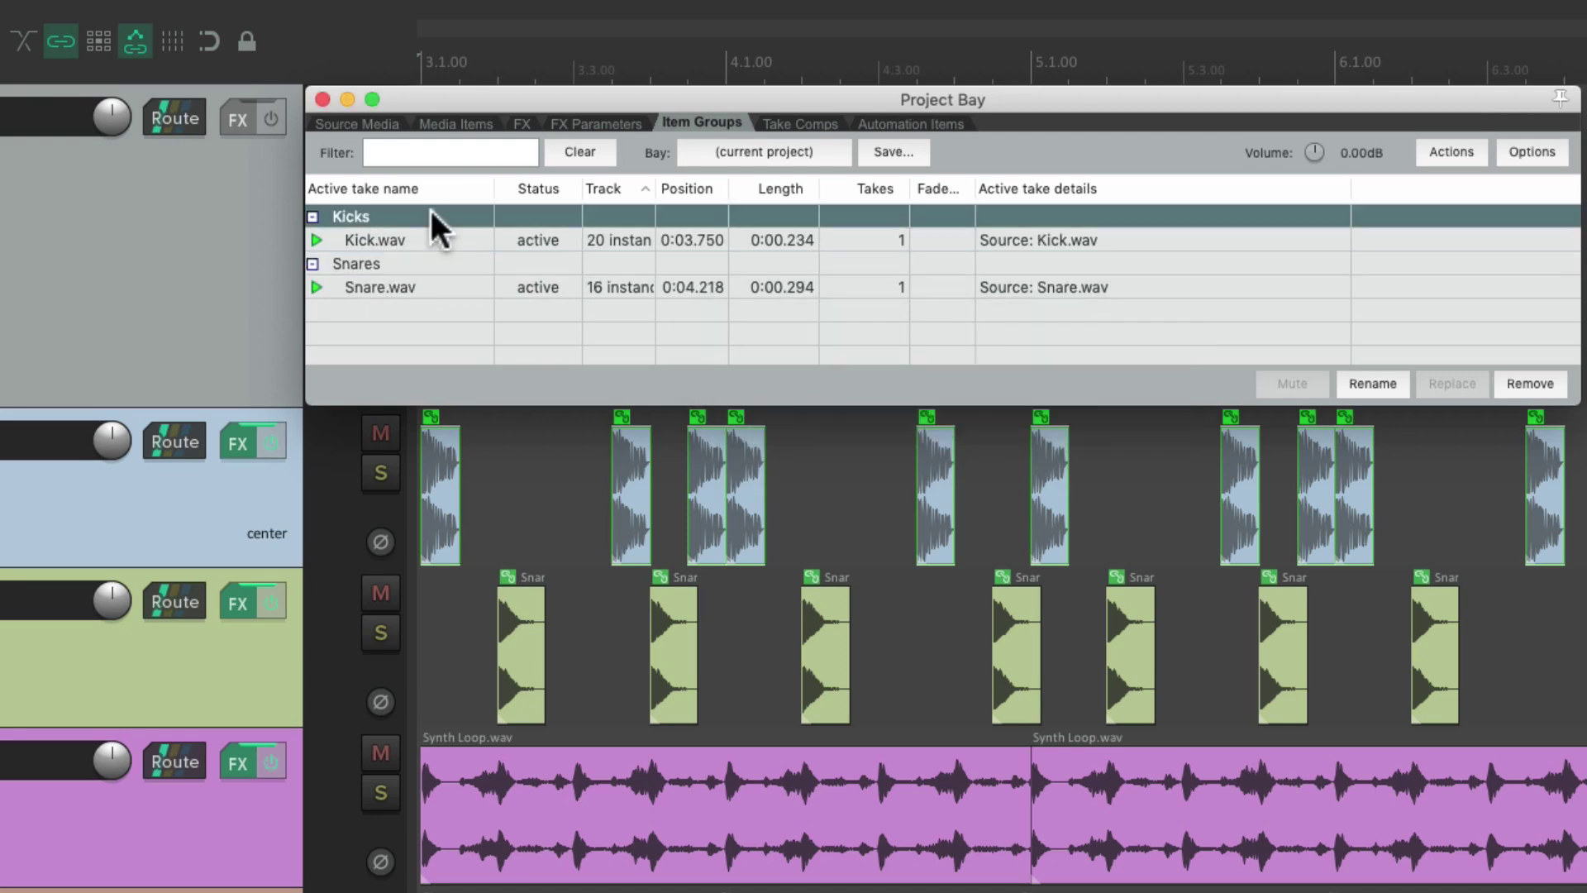
left_click(446, 265)
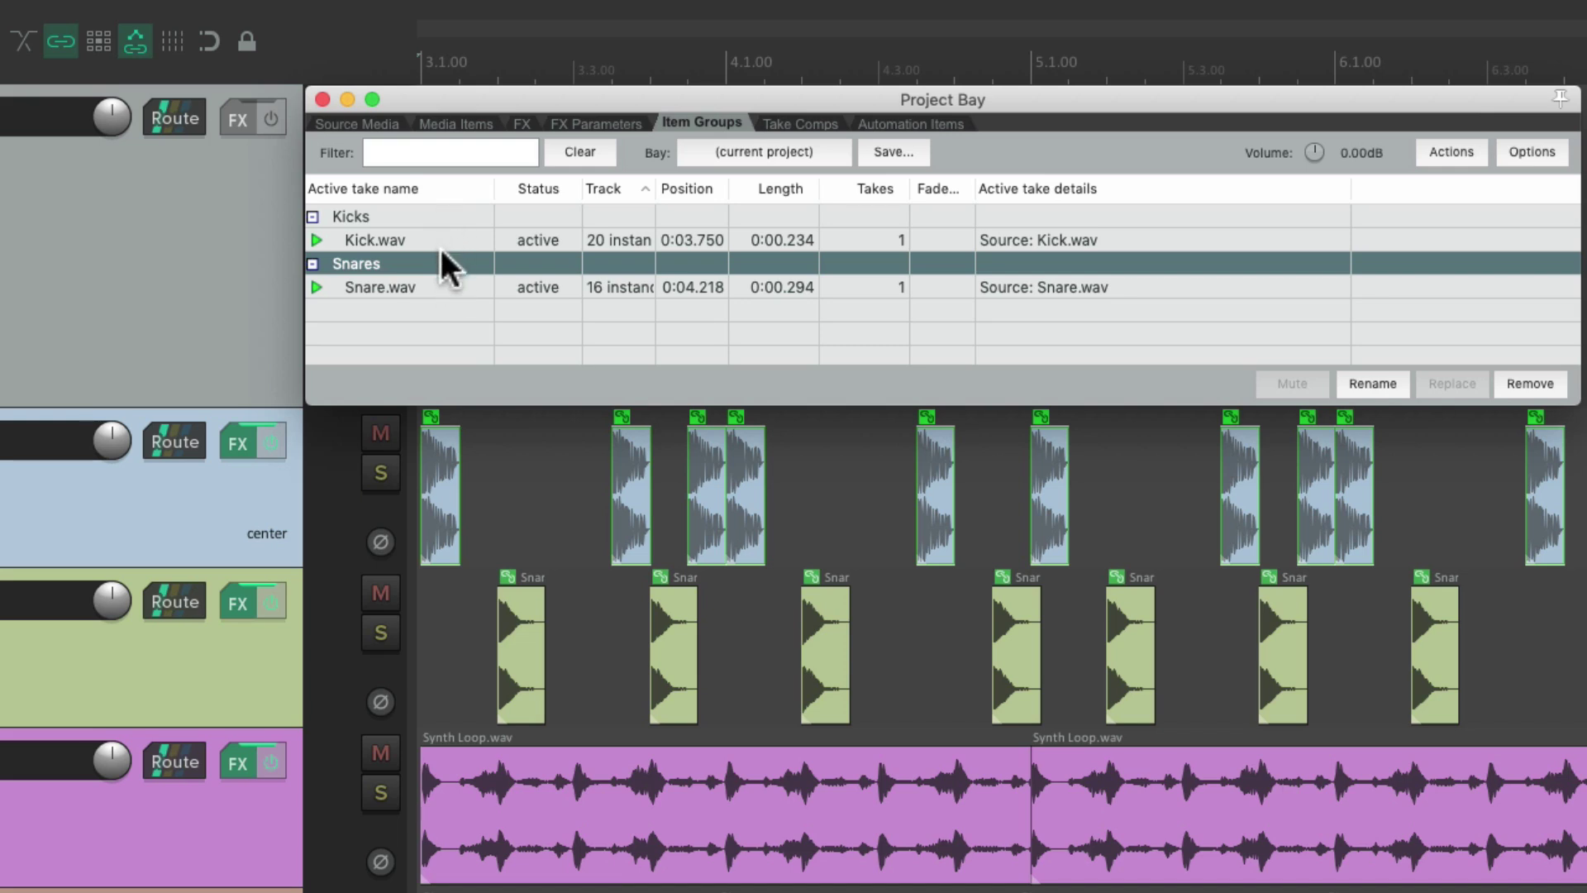
left_click(439, 206)
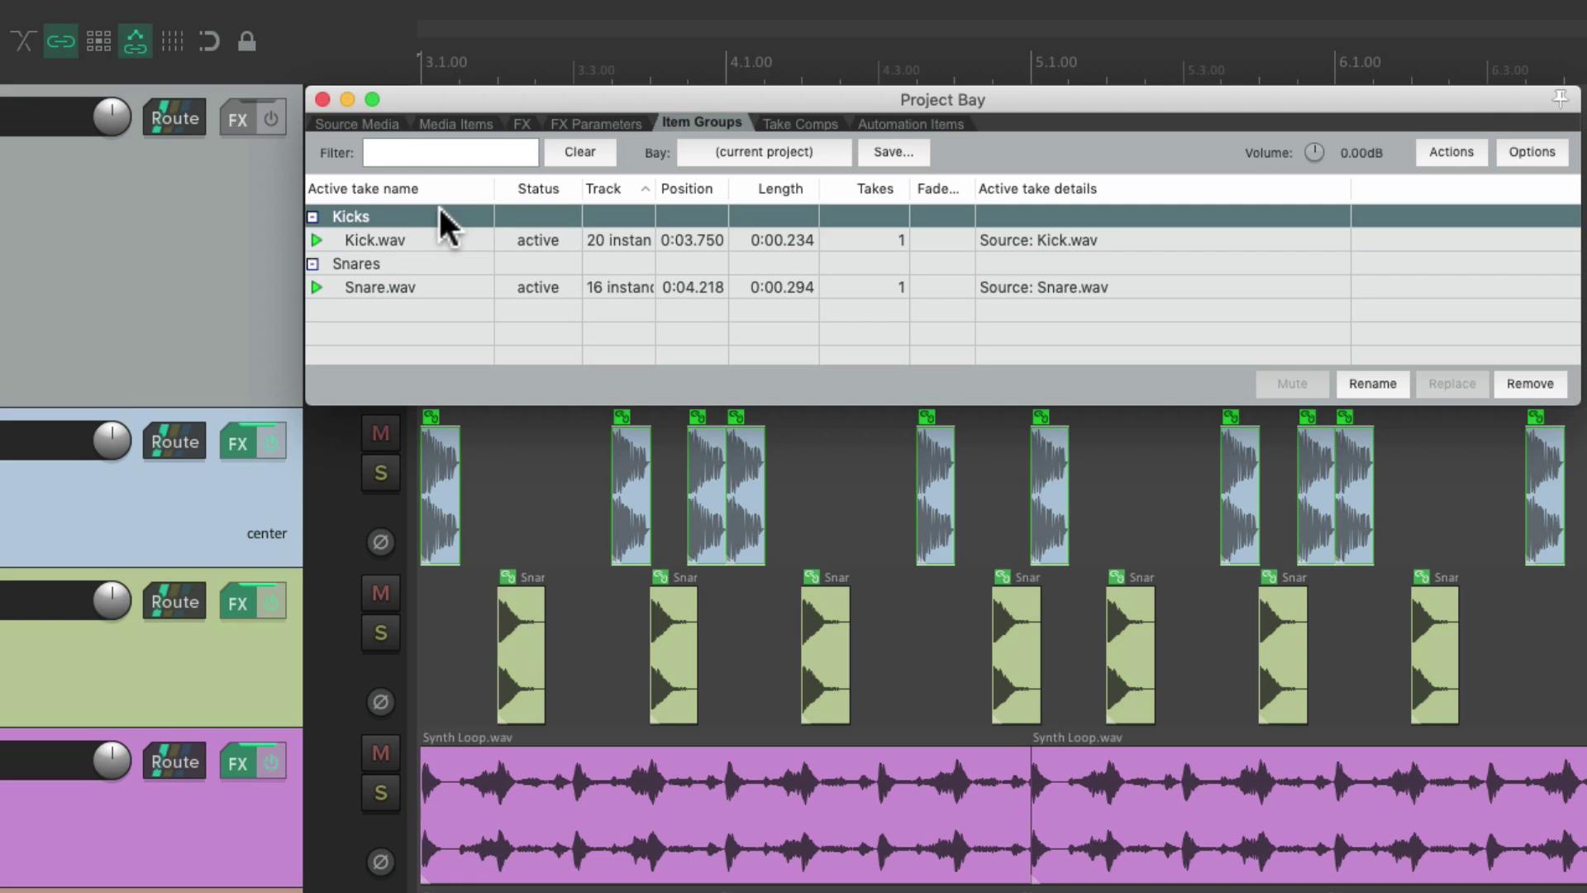
- Delete the Kicks group, undo it with Cmd+Z, then drag Snare.wav into the Kicks group
right_click(439, 207)
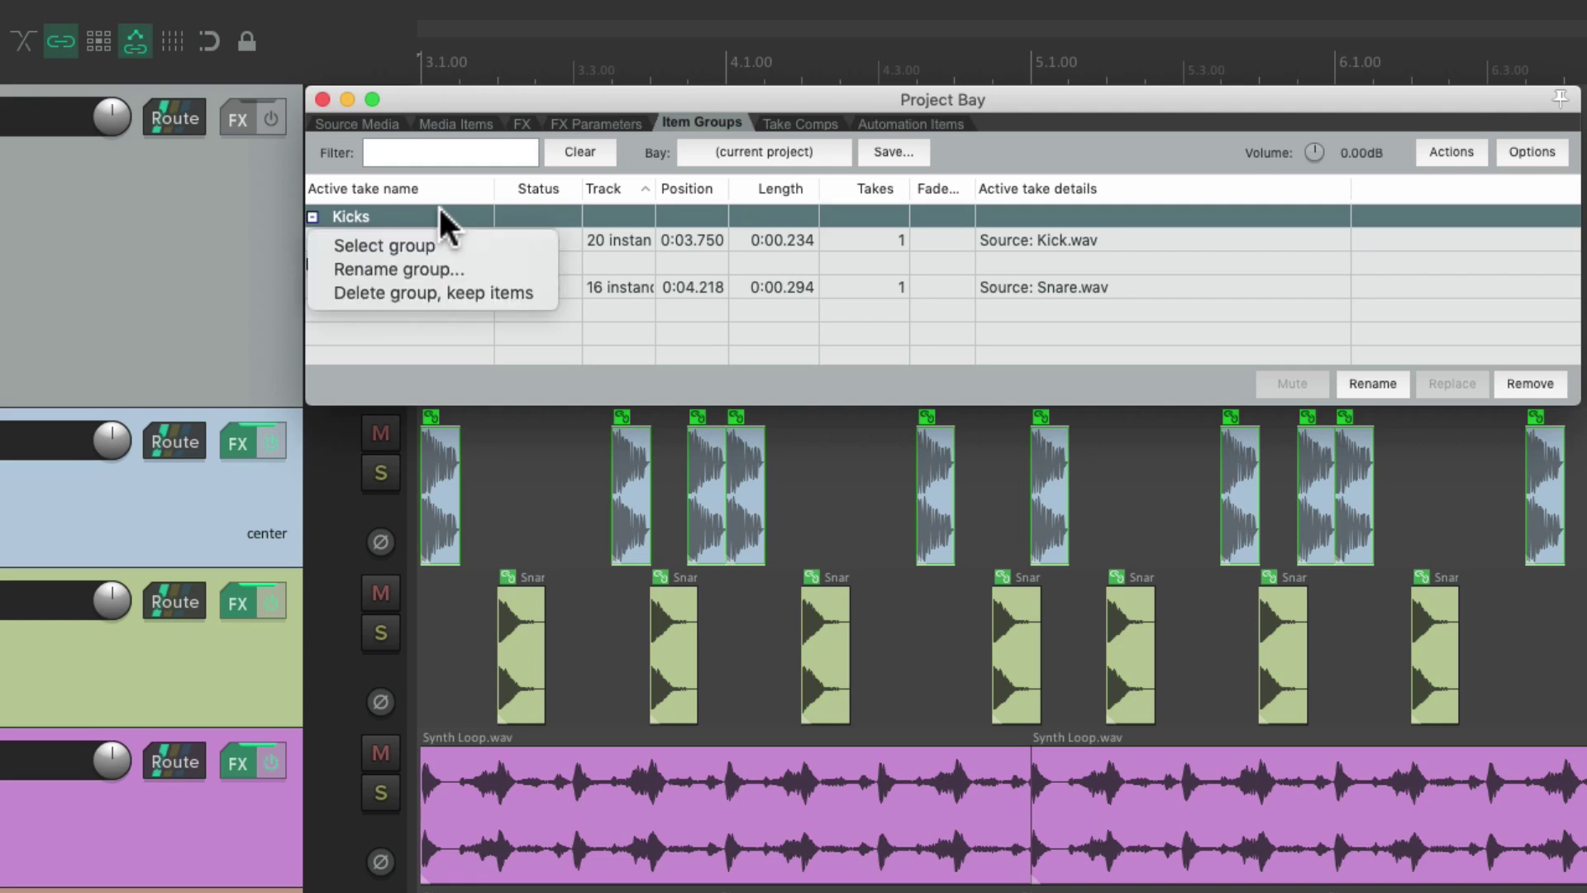
left_click(537, 287)
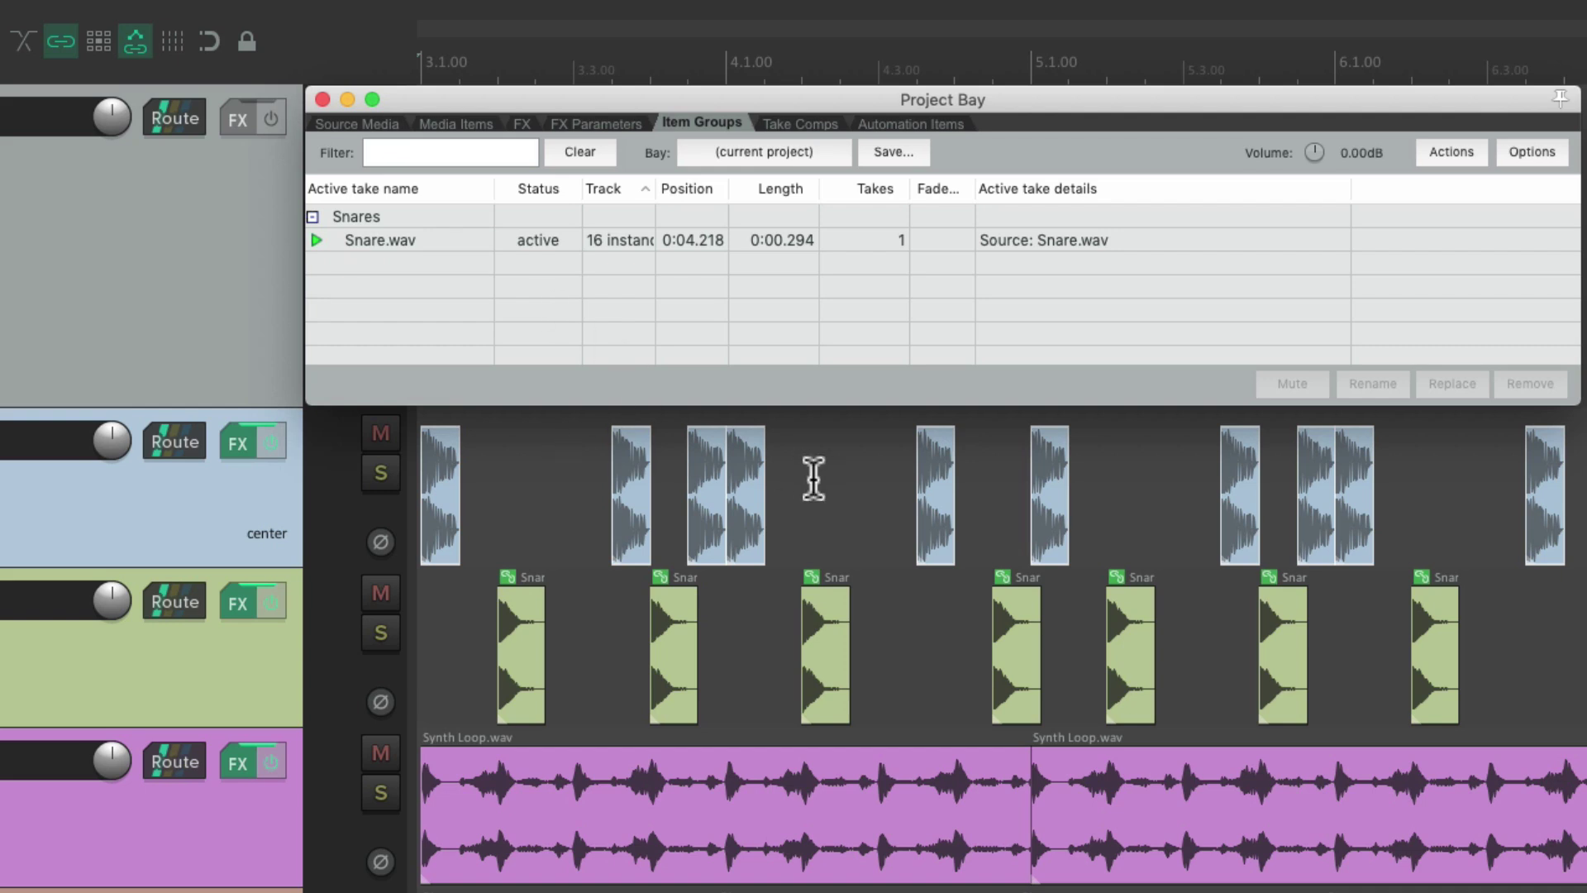
key("super+z")
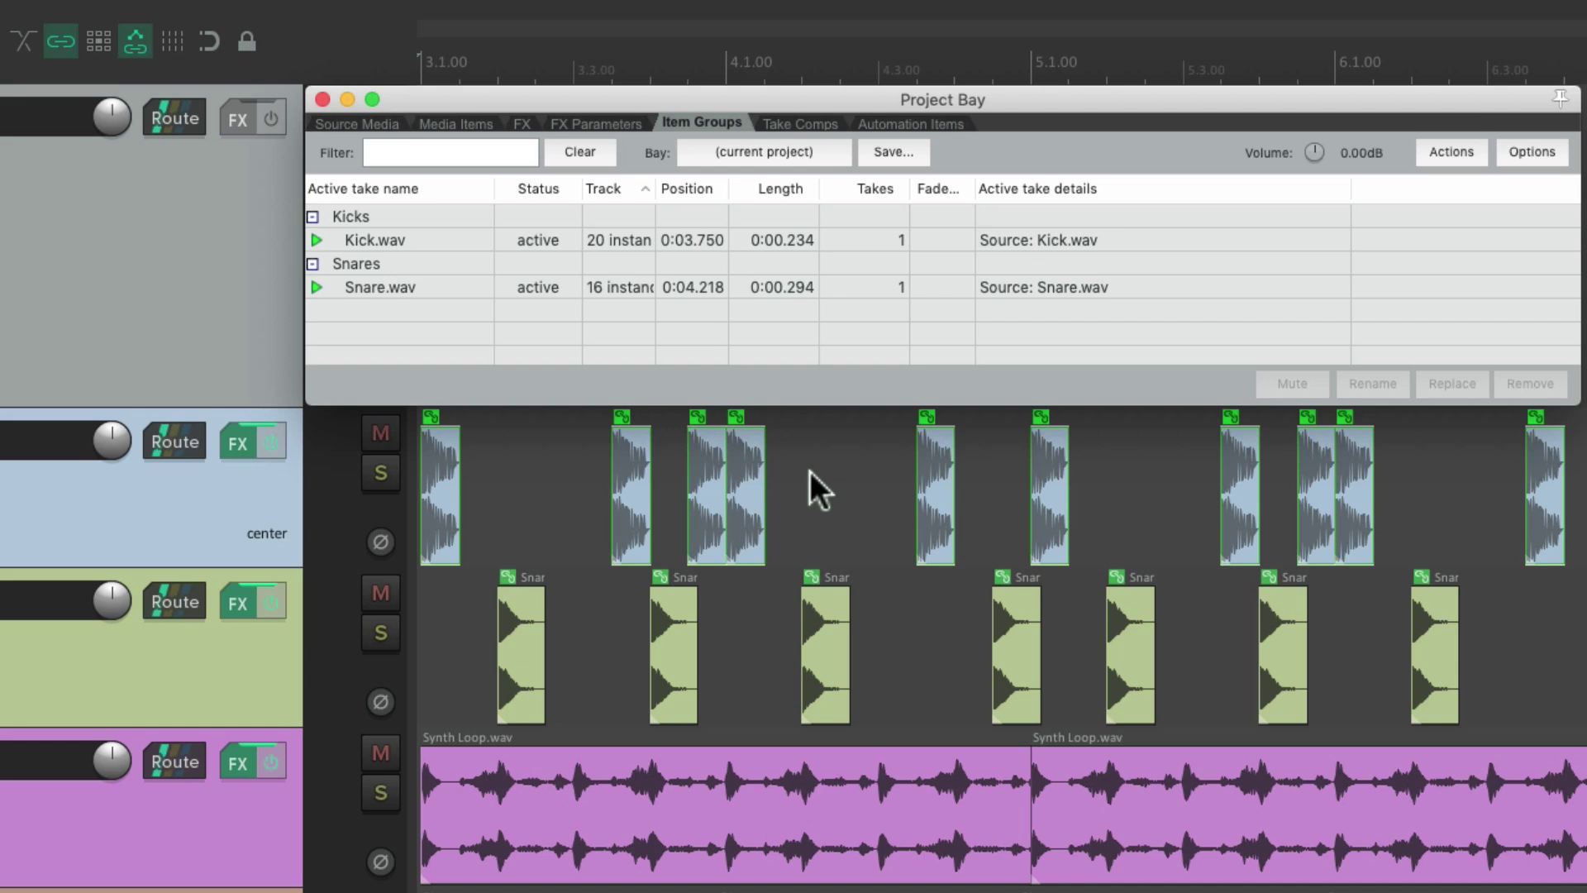
left_click(444, 285)
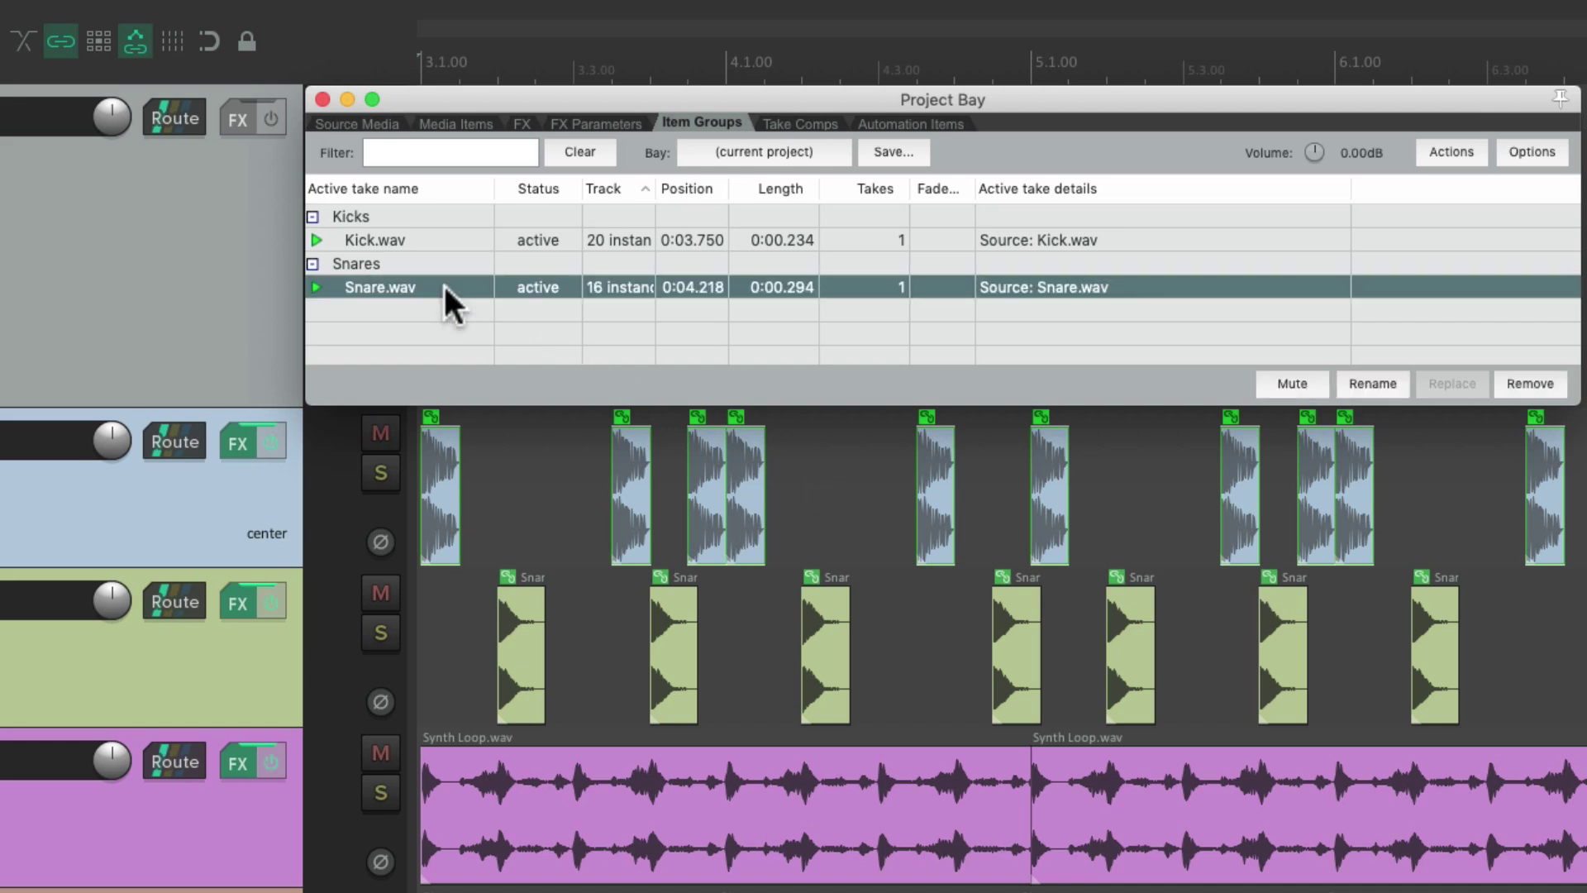
left_click_drag(444, 285, 445, 230)
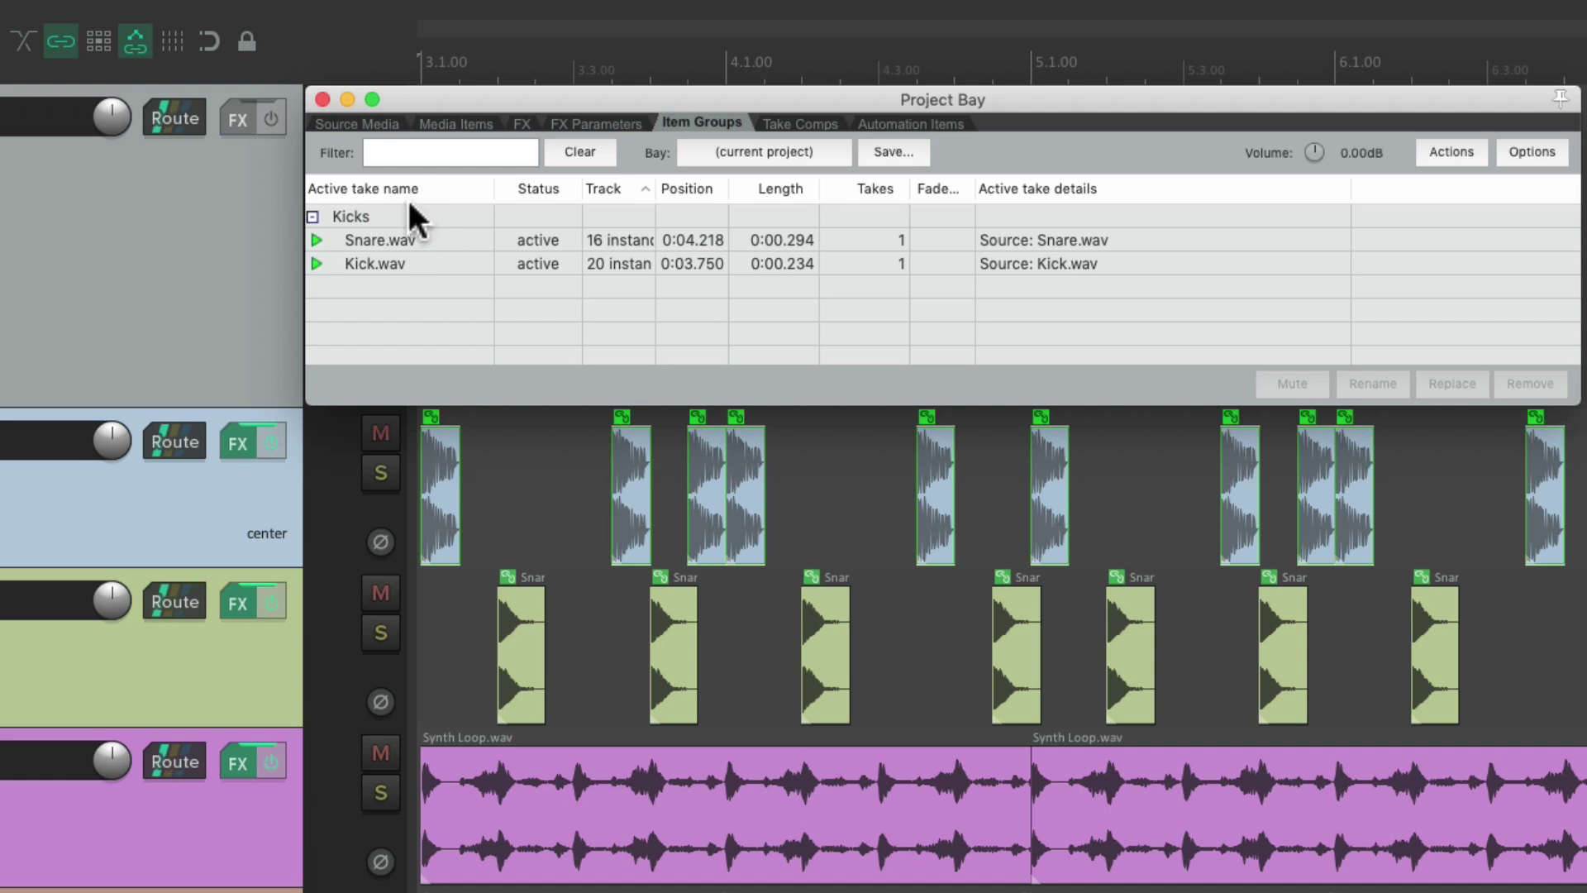
right_click(439, 213)
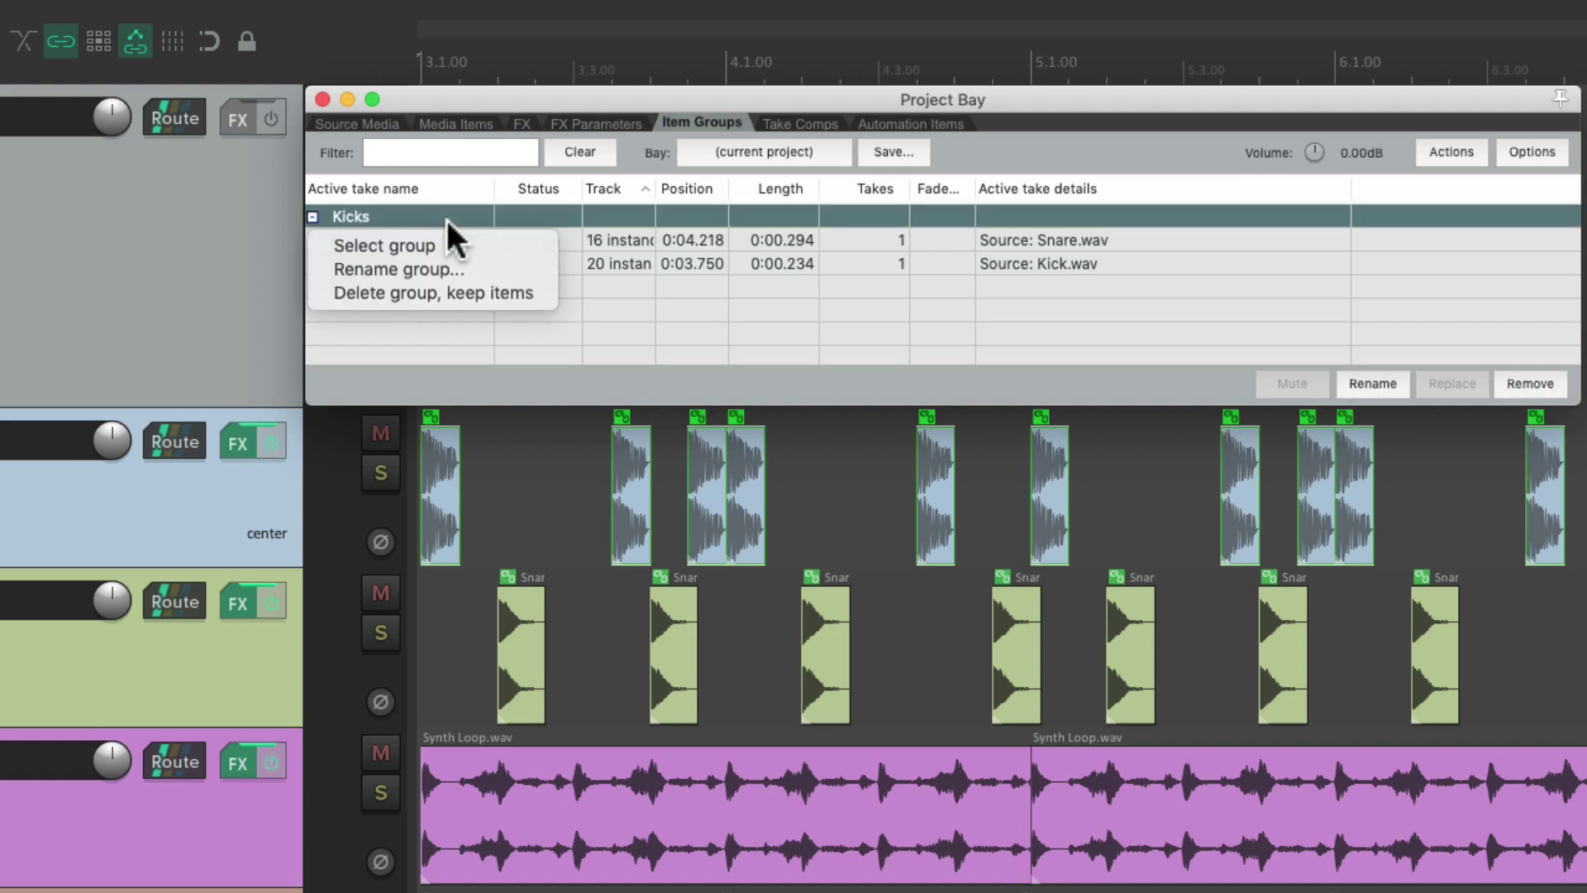
left_click(496, 270)
type("Dru")
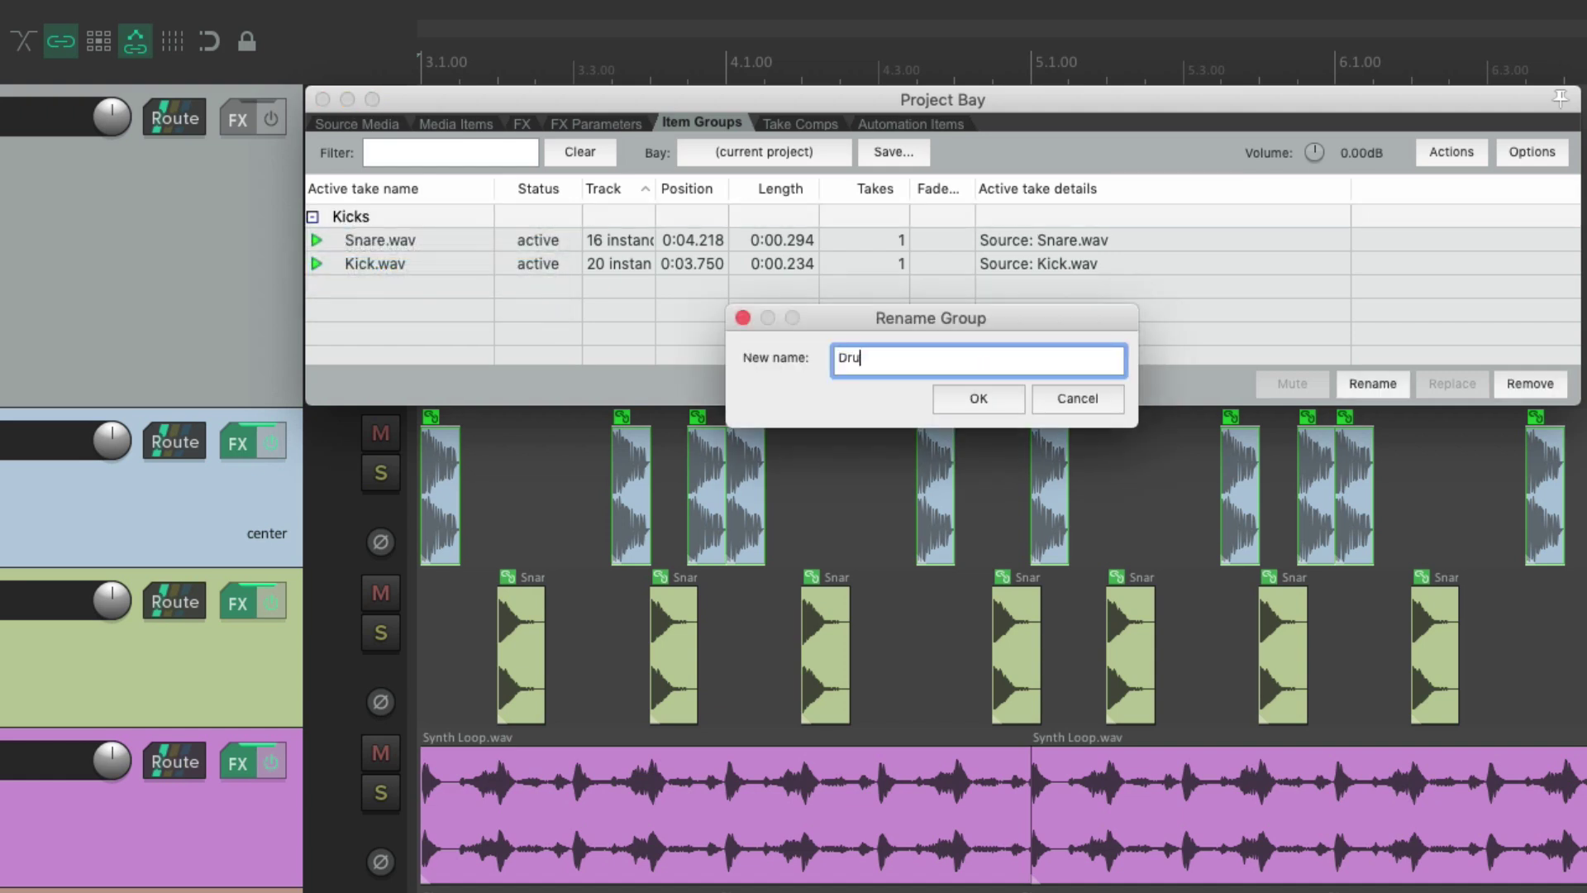
type("ms")
key("Return")
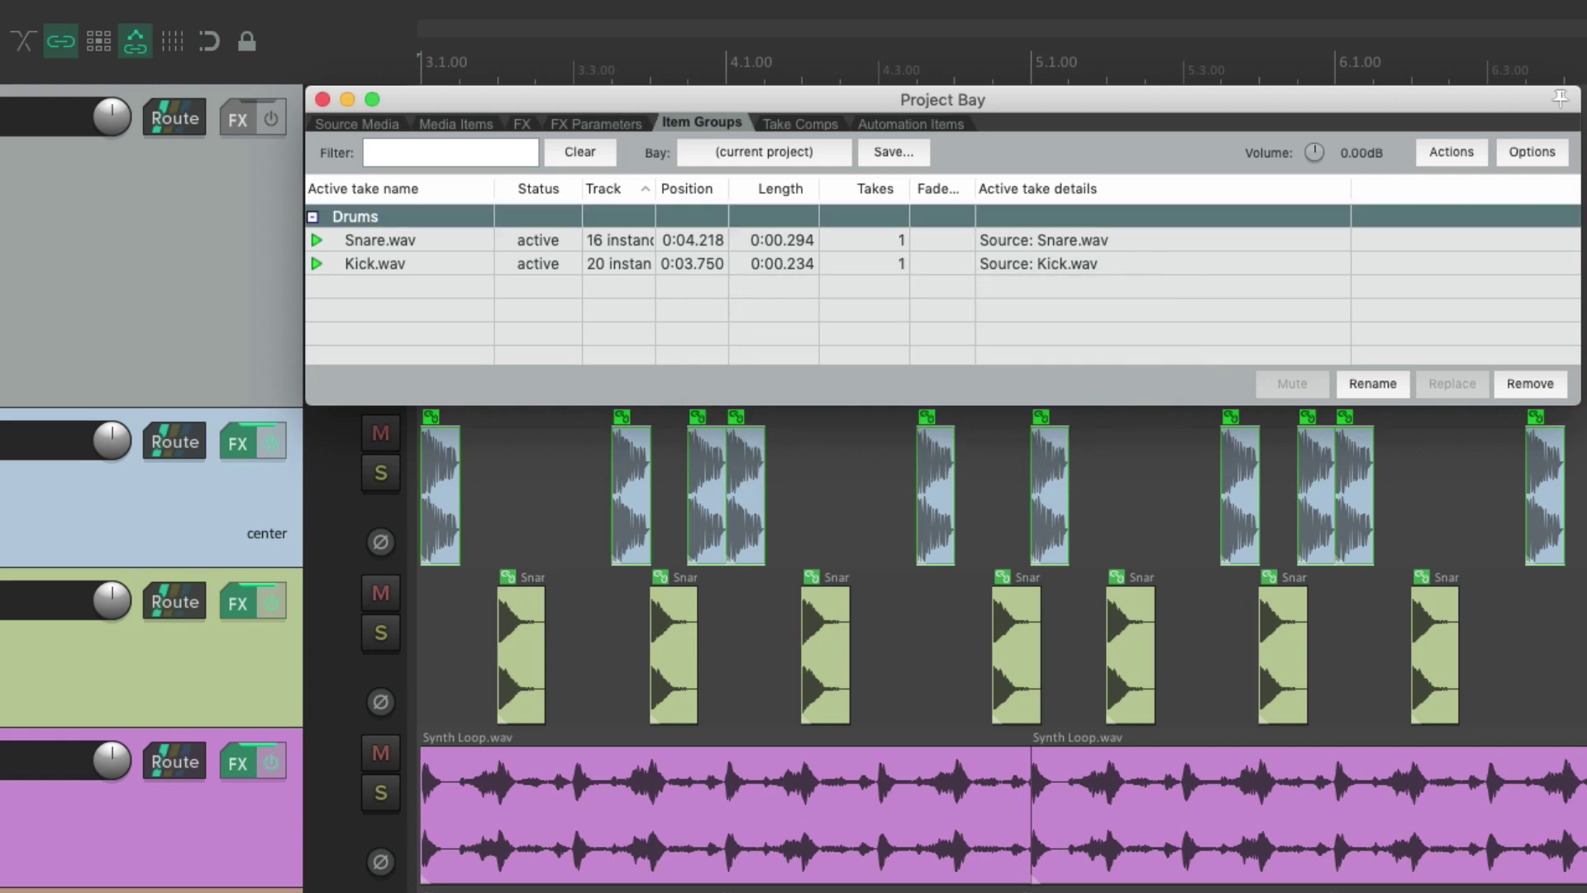
right_click(434, 213)
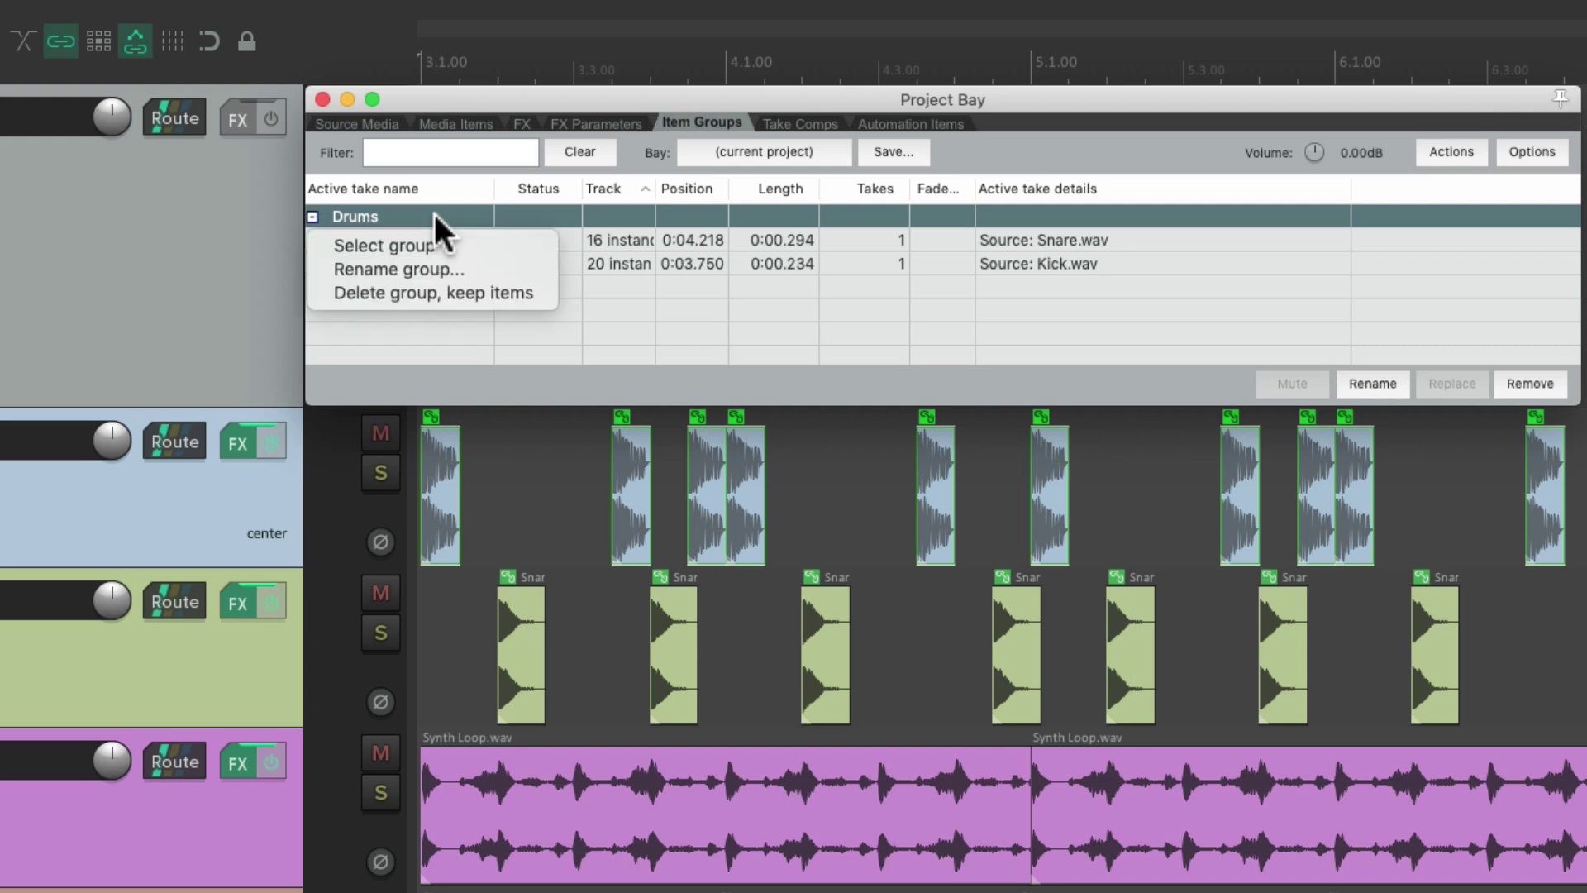
left_click(470, 244)
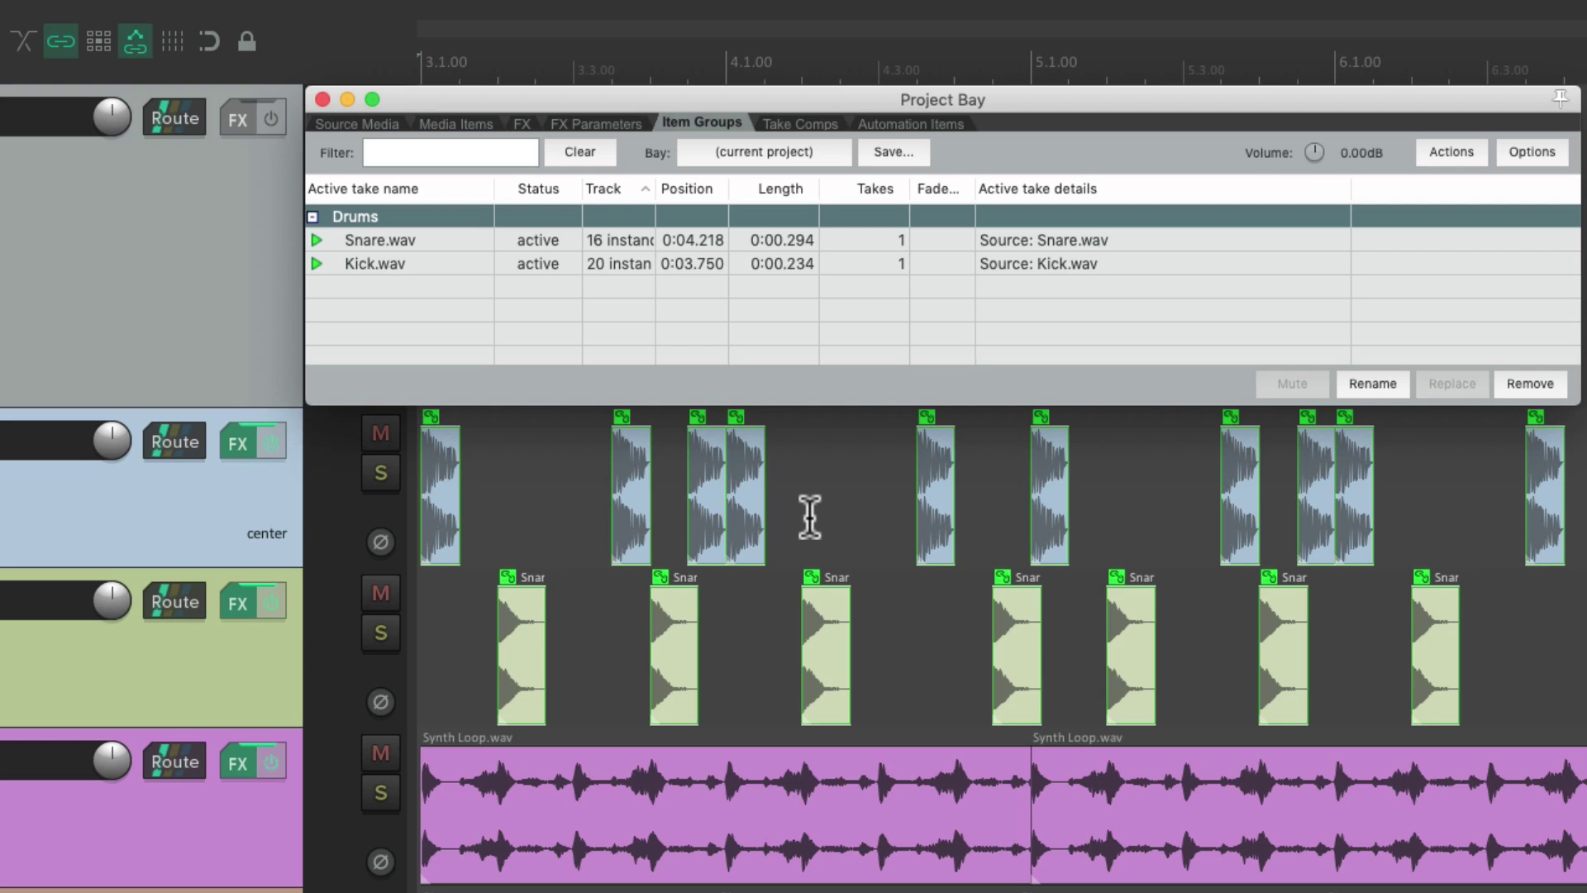
left_click_drag(741, 460, 902, 494)
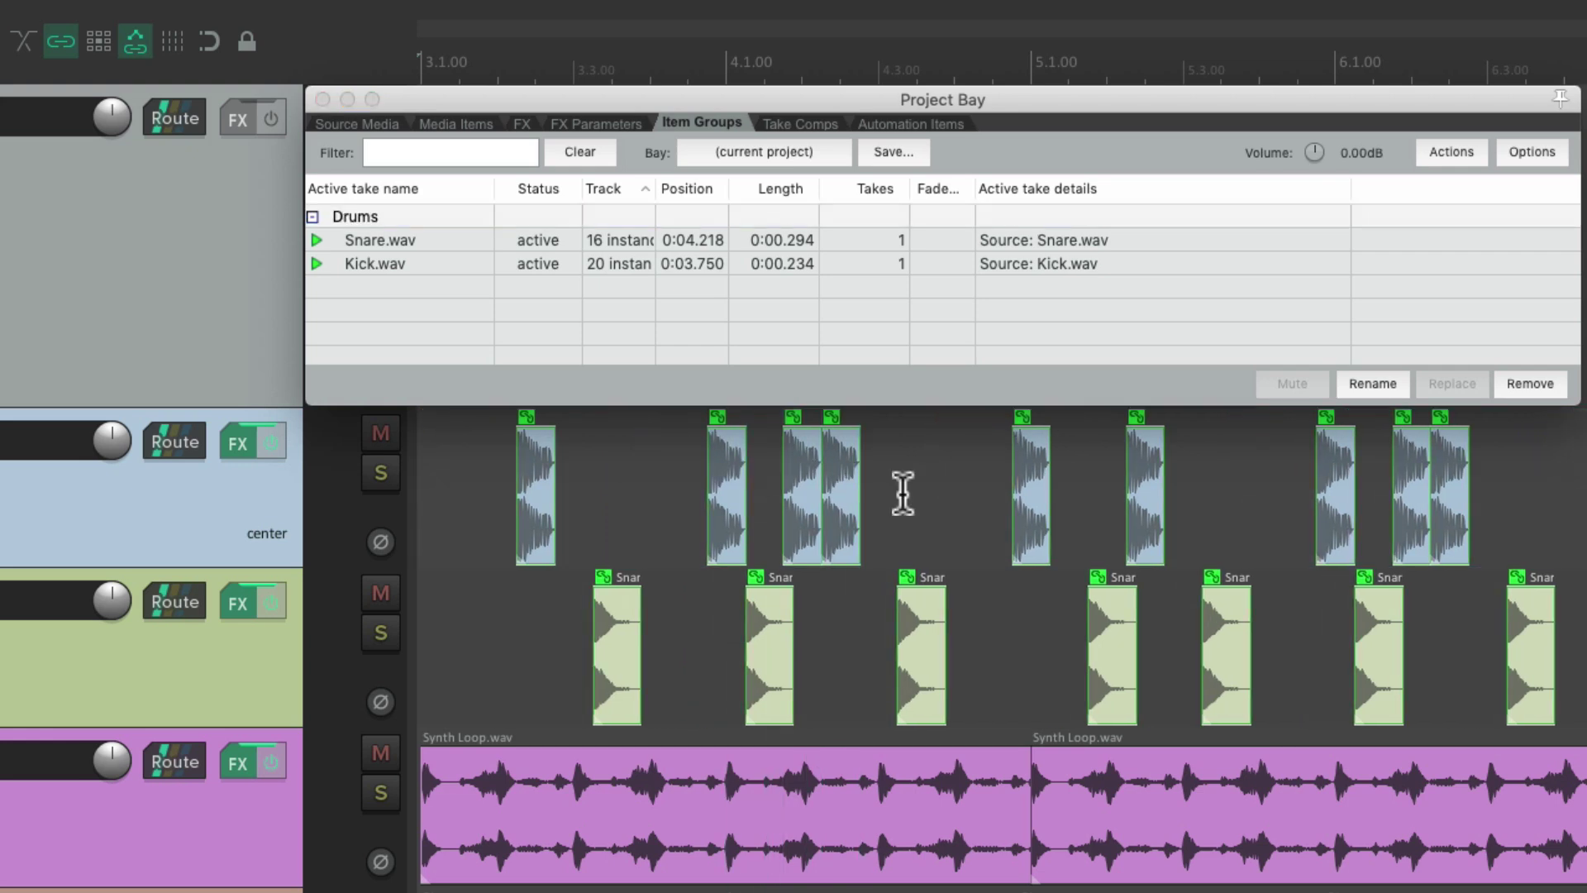
key("ctrl+z")
left_click_drag(749, 464, 839, 465)
key("ctrl+z")
key("Delete")
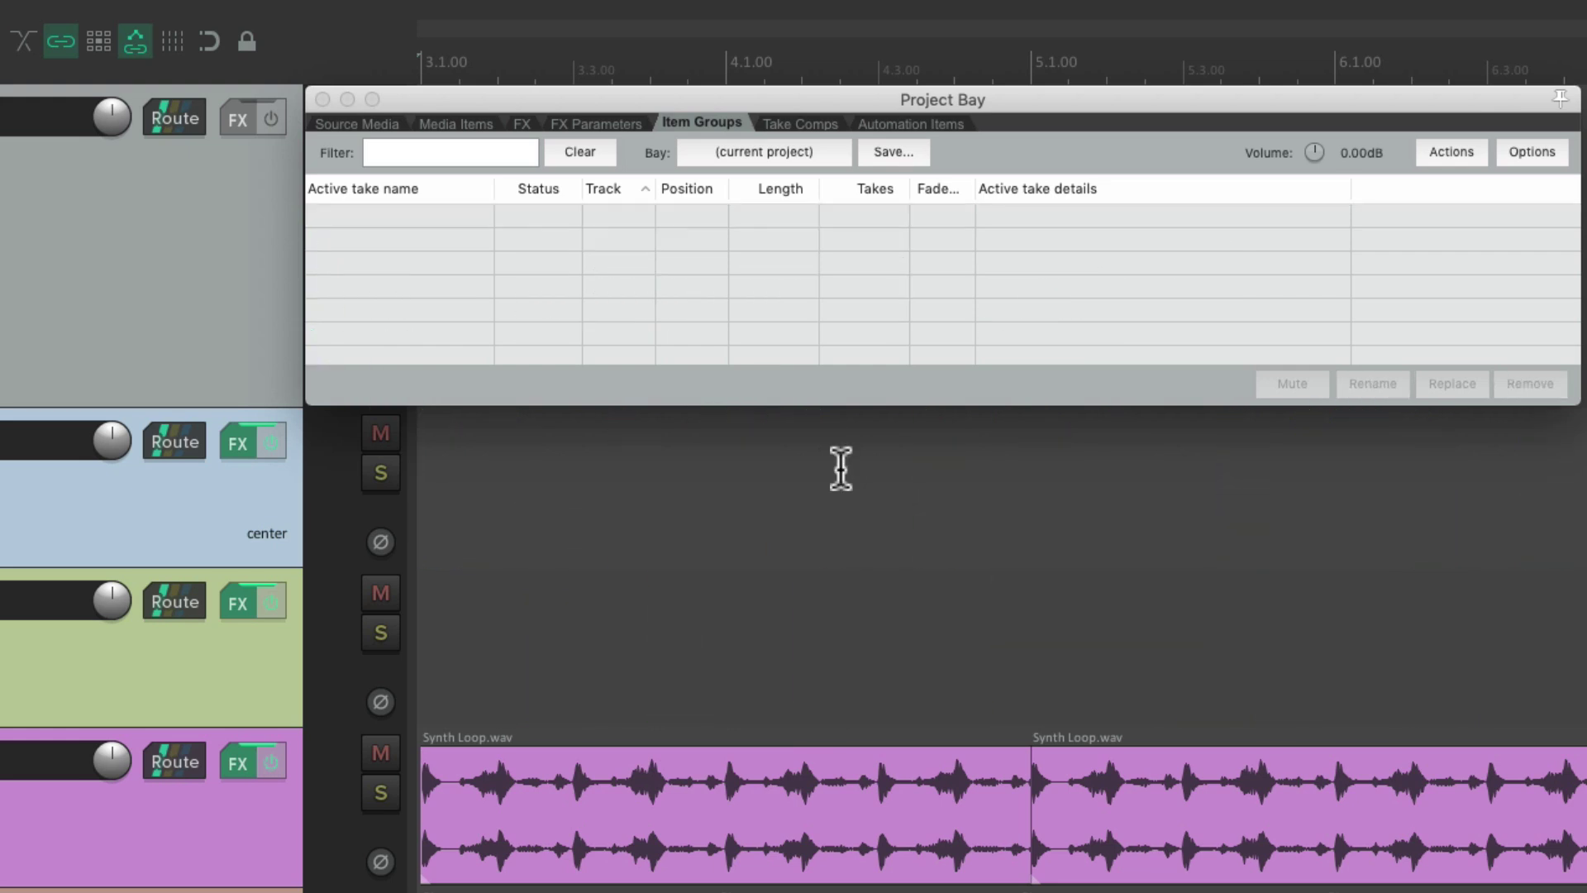
key("ctrl+z")
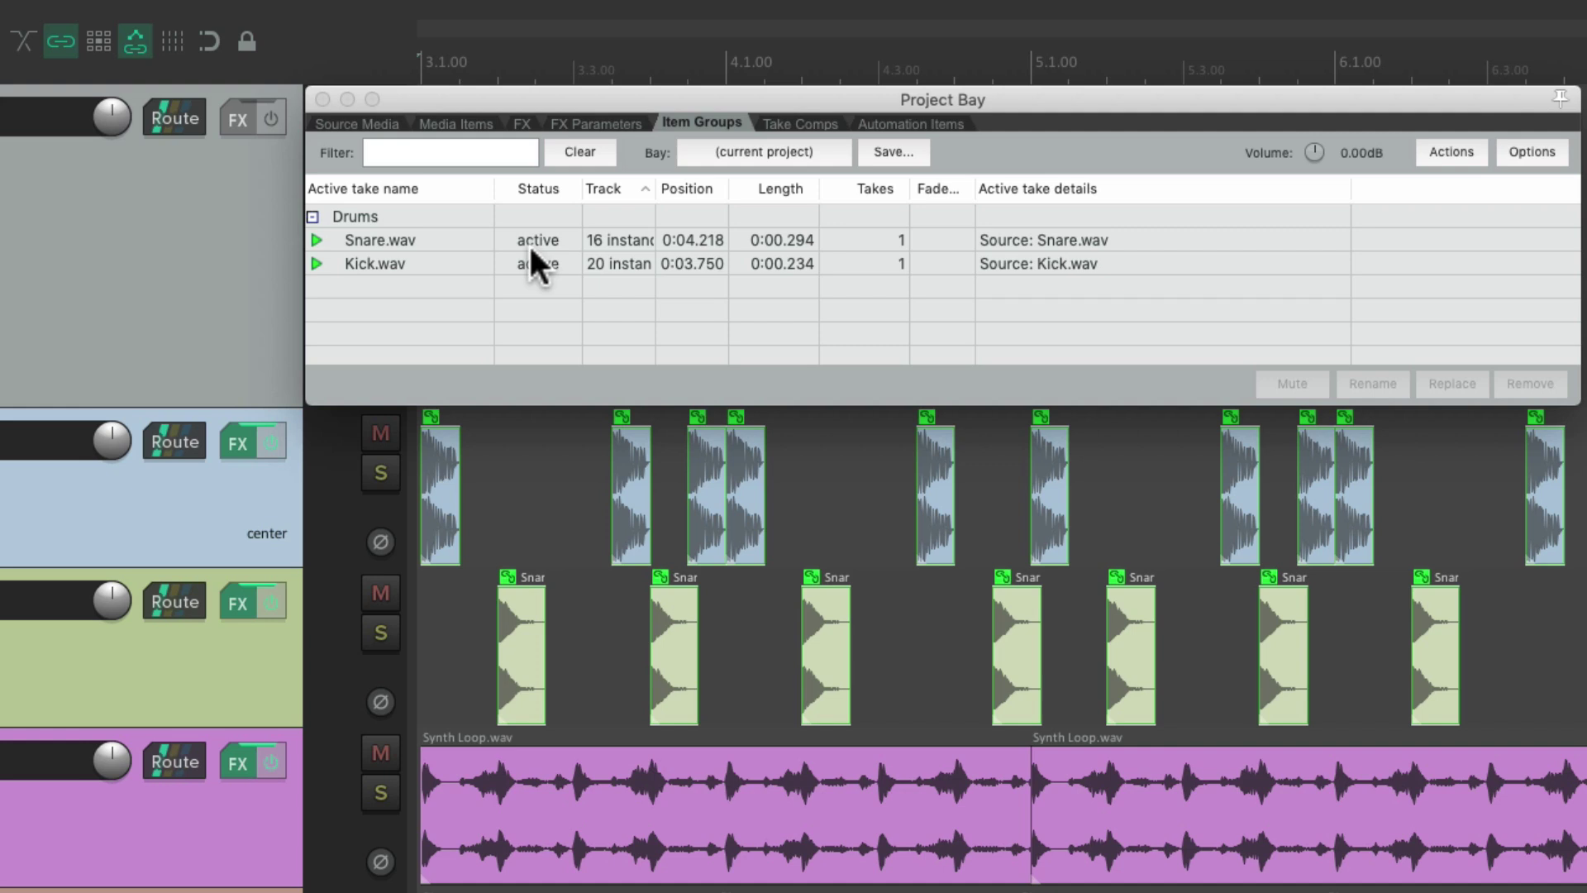
- Inspect the options for the Drums group's Snare.wav entry without changing anything
left_click(444, 239)
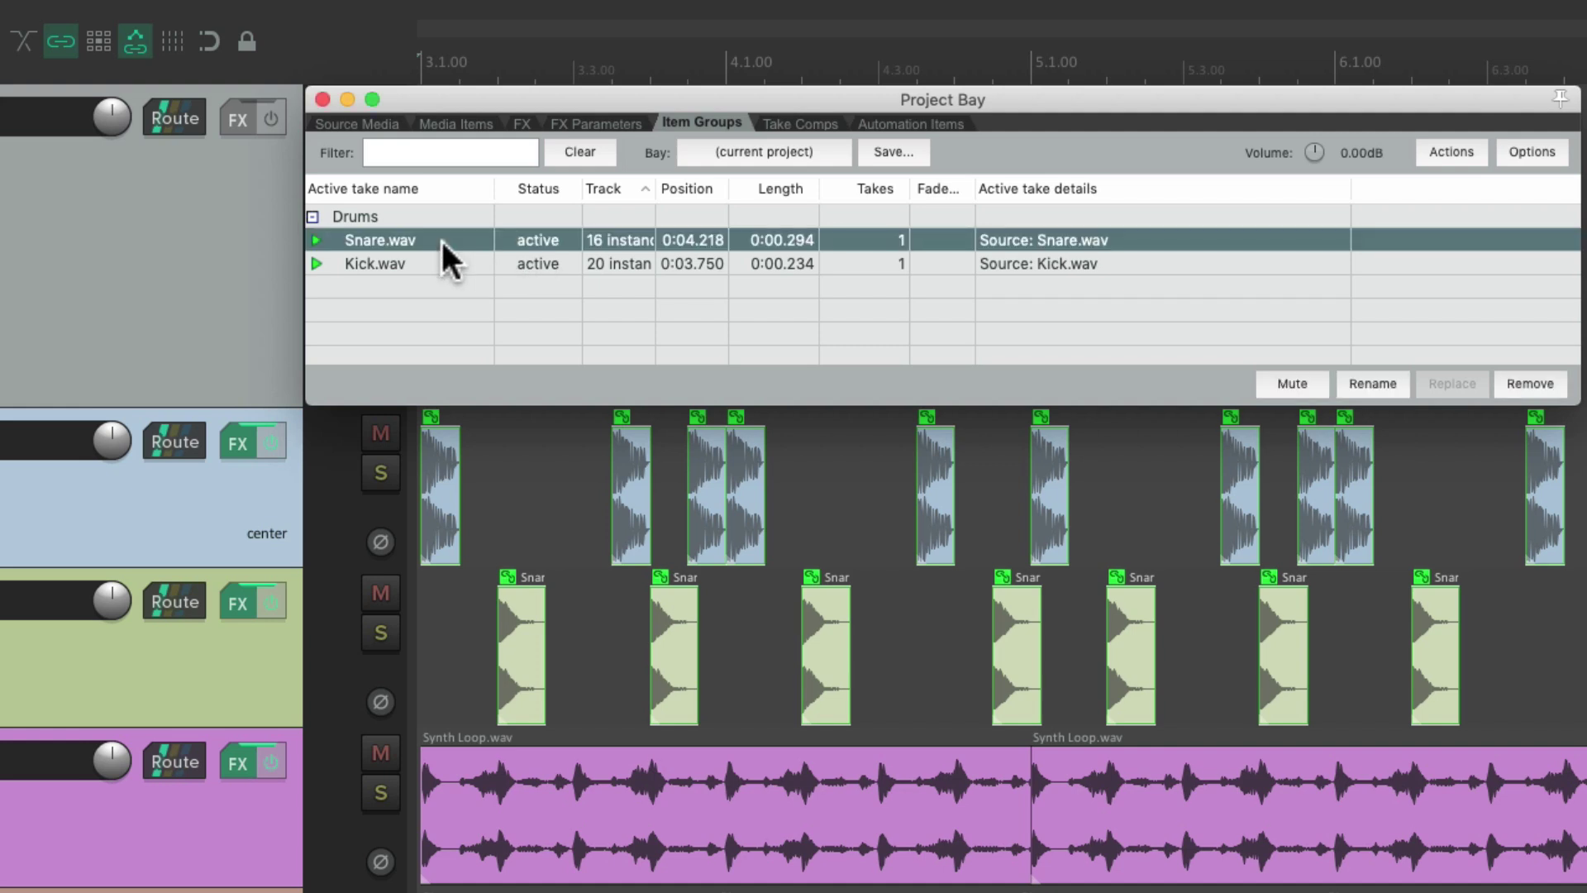
right_click(441, 238)
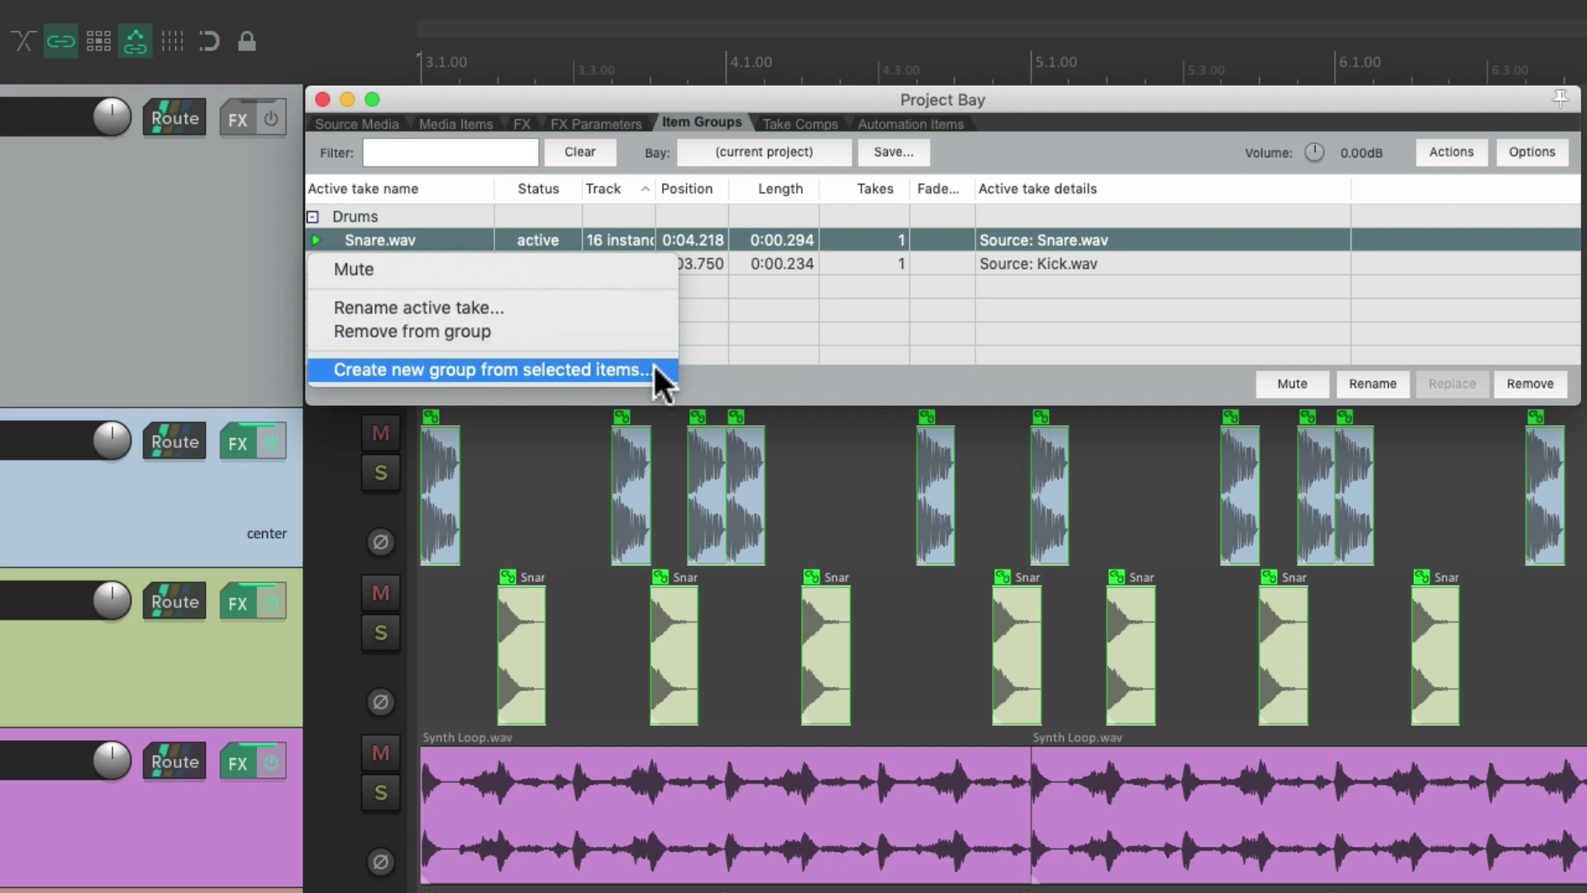
left_click(683, 364)
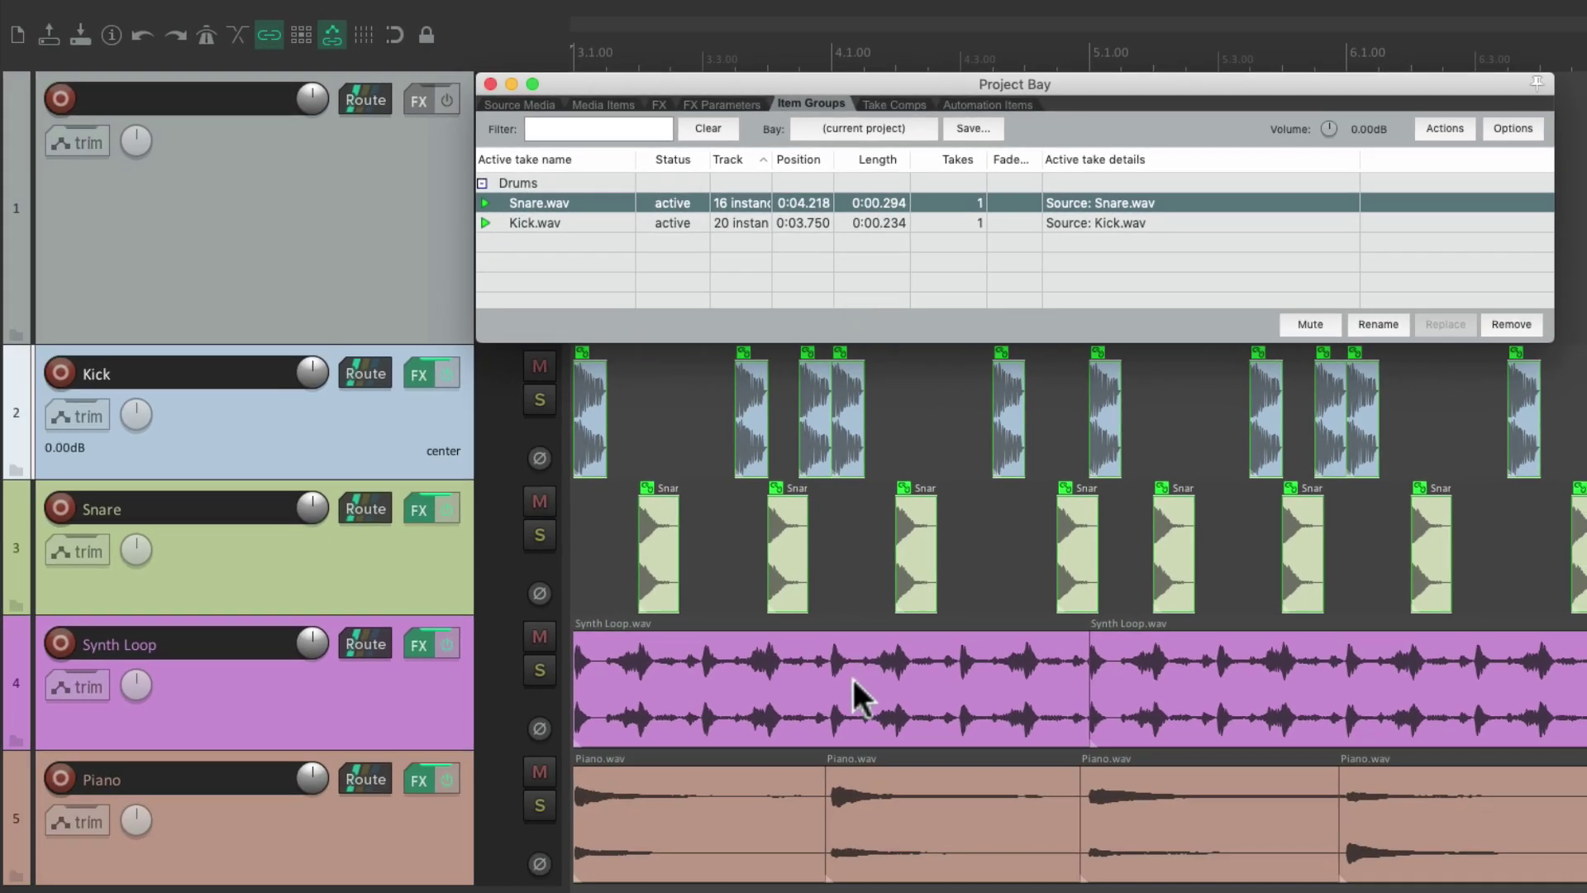
- Create a new item group named 'Synth Loop' from the Synth Loop track's items
left_click(410, 693)
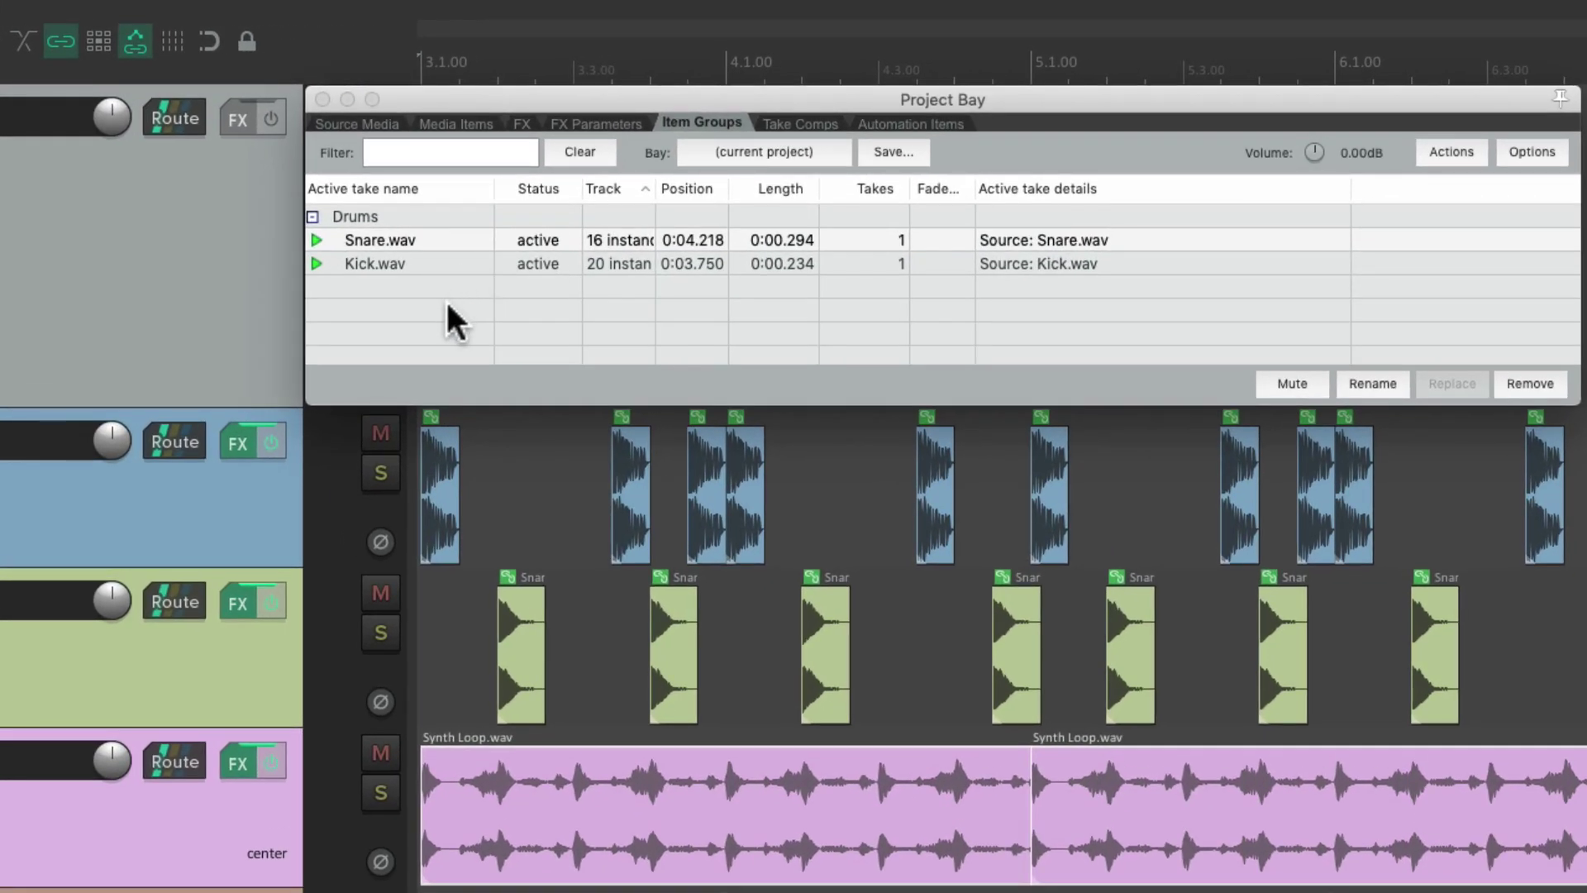
right_click(447, 304)
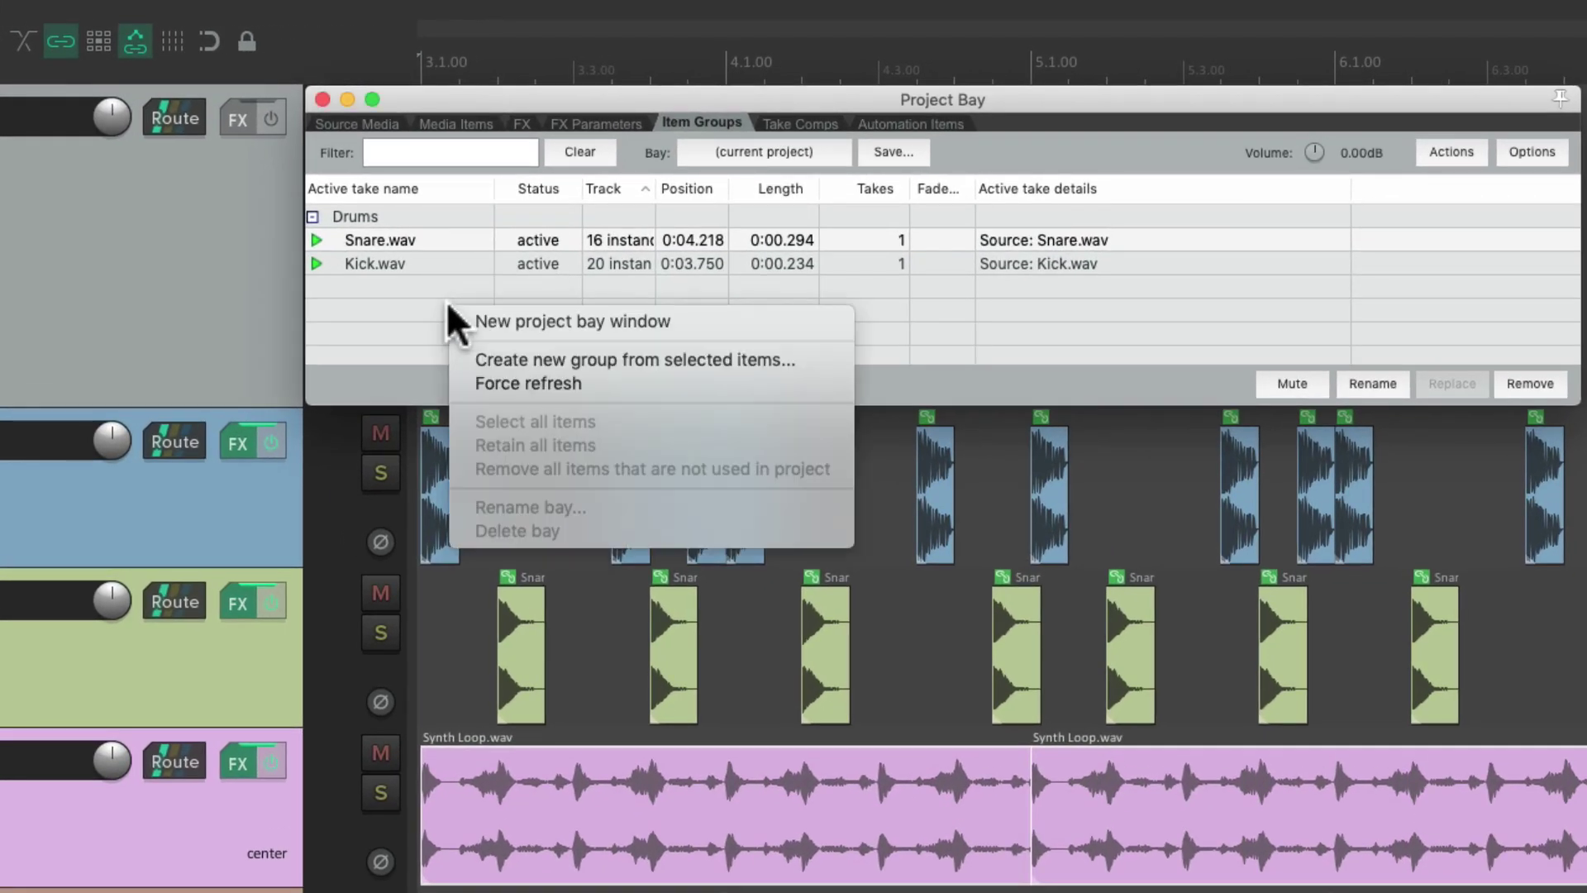
left_click(456, 360)
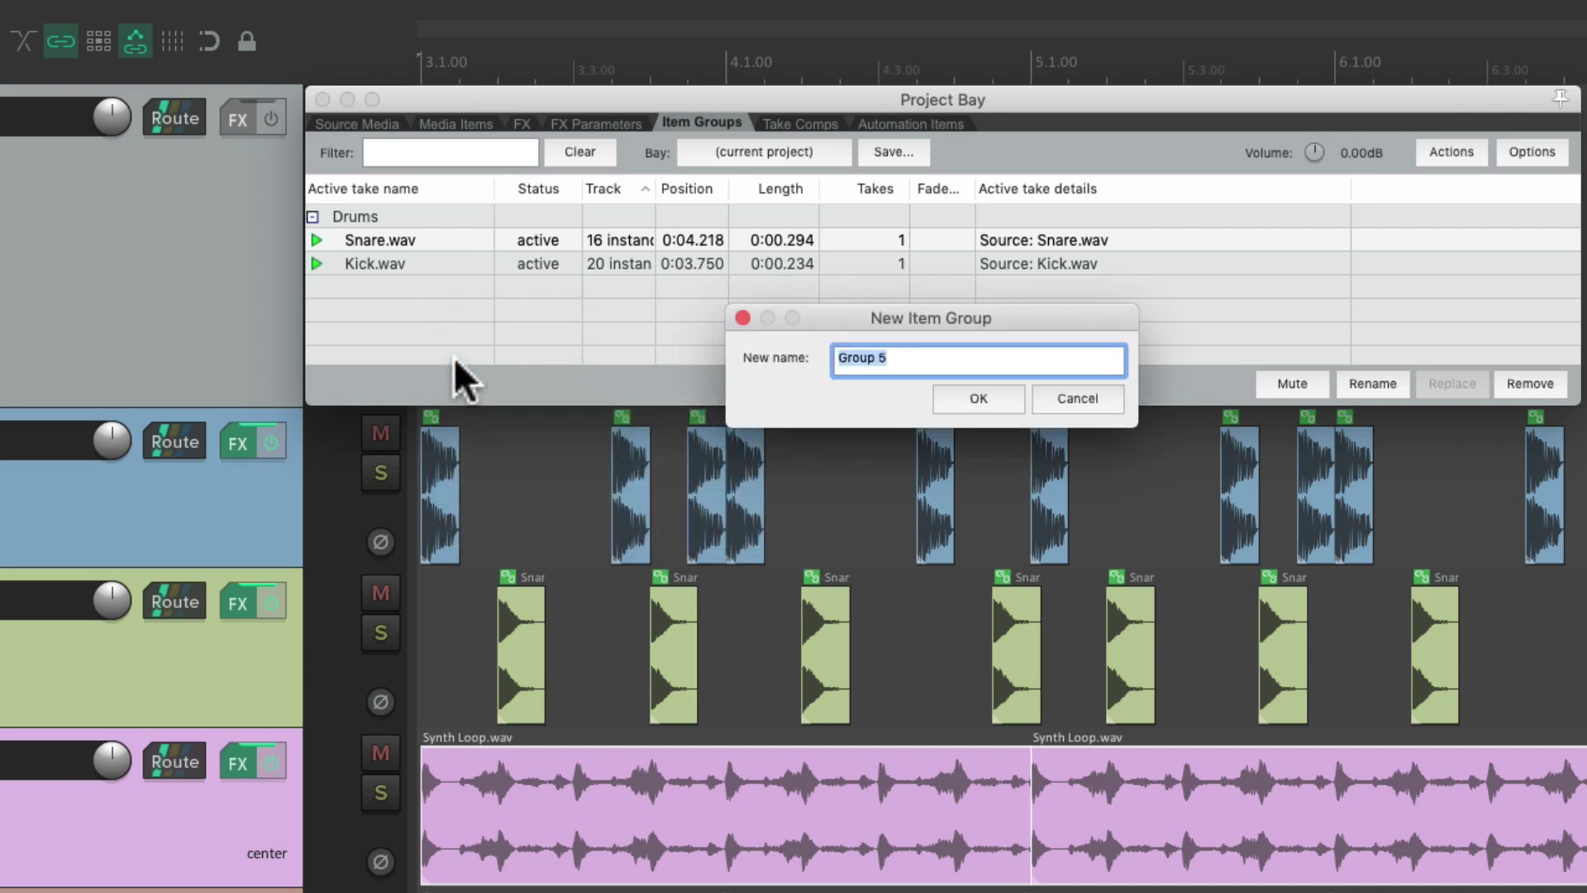
type("Synth Loop")
key("Return")
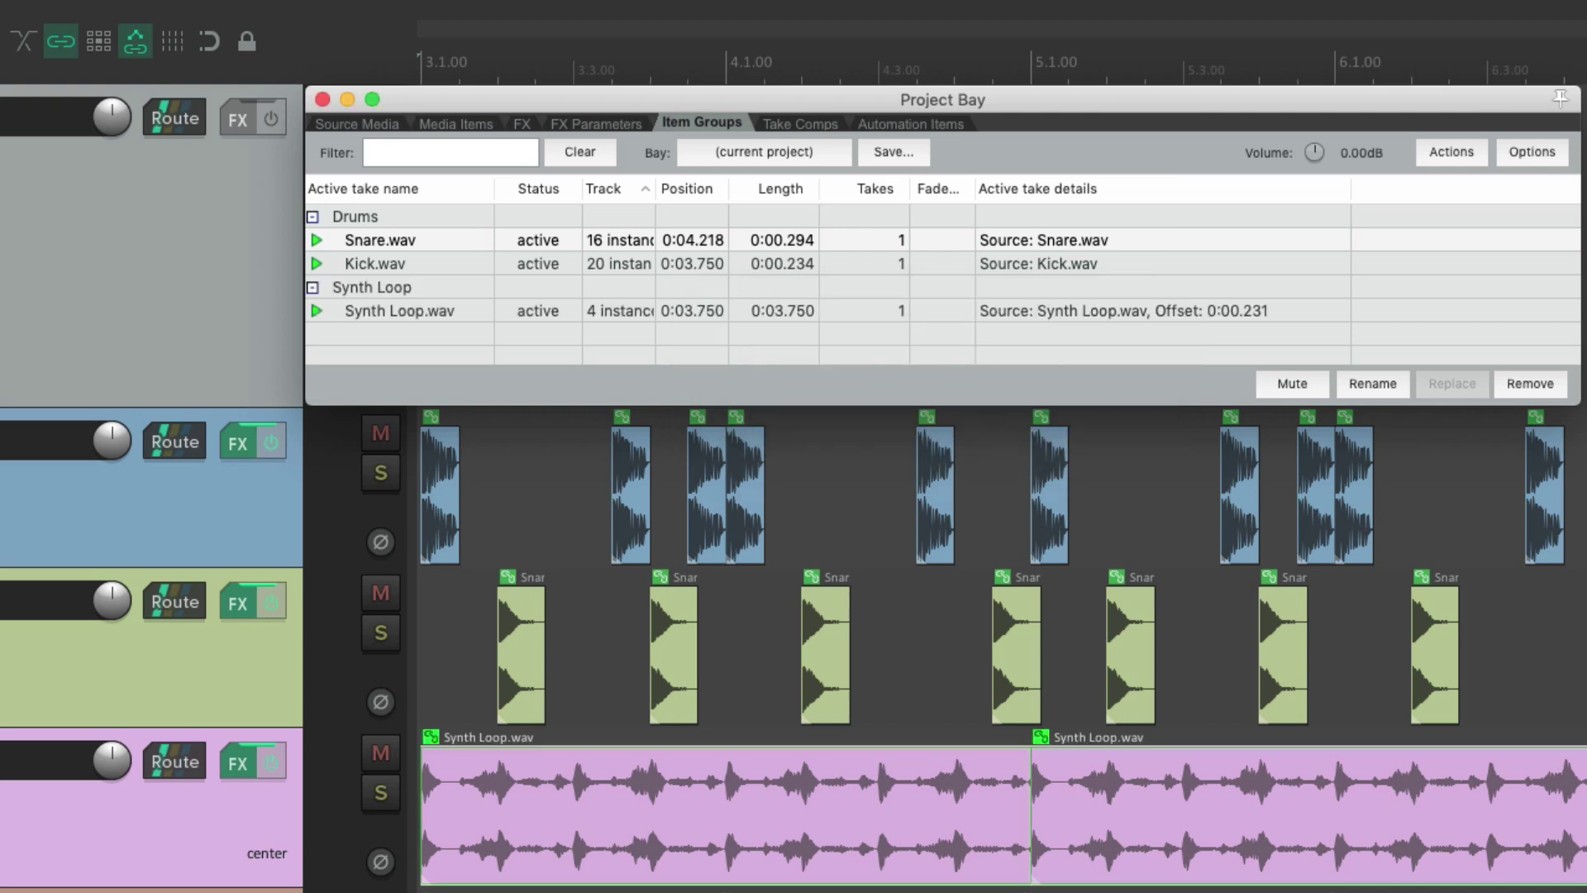
left_click(466, 287)
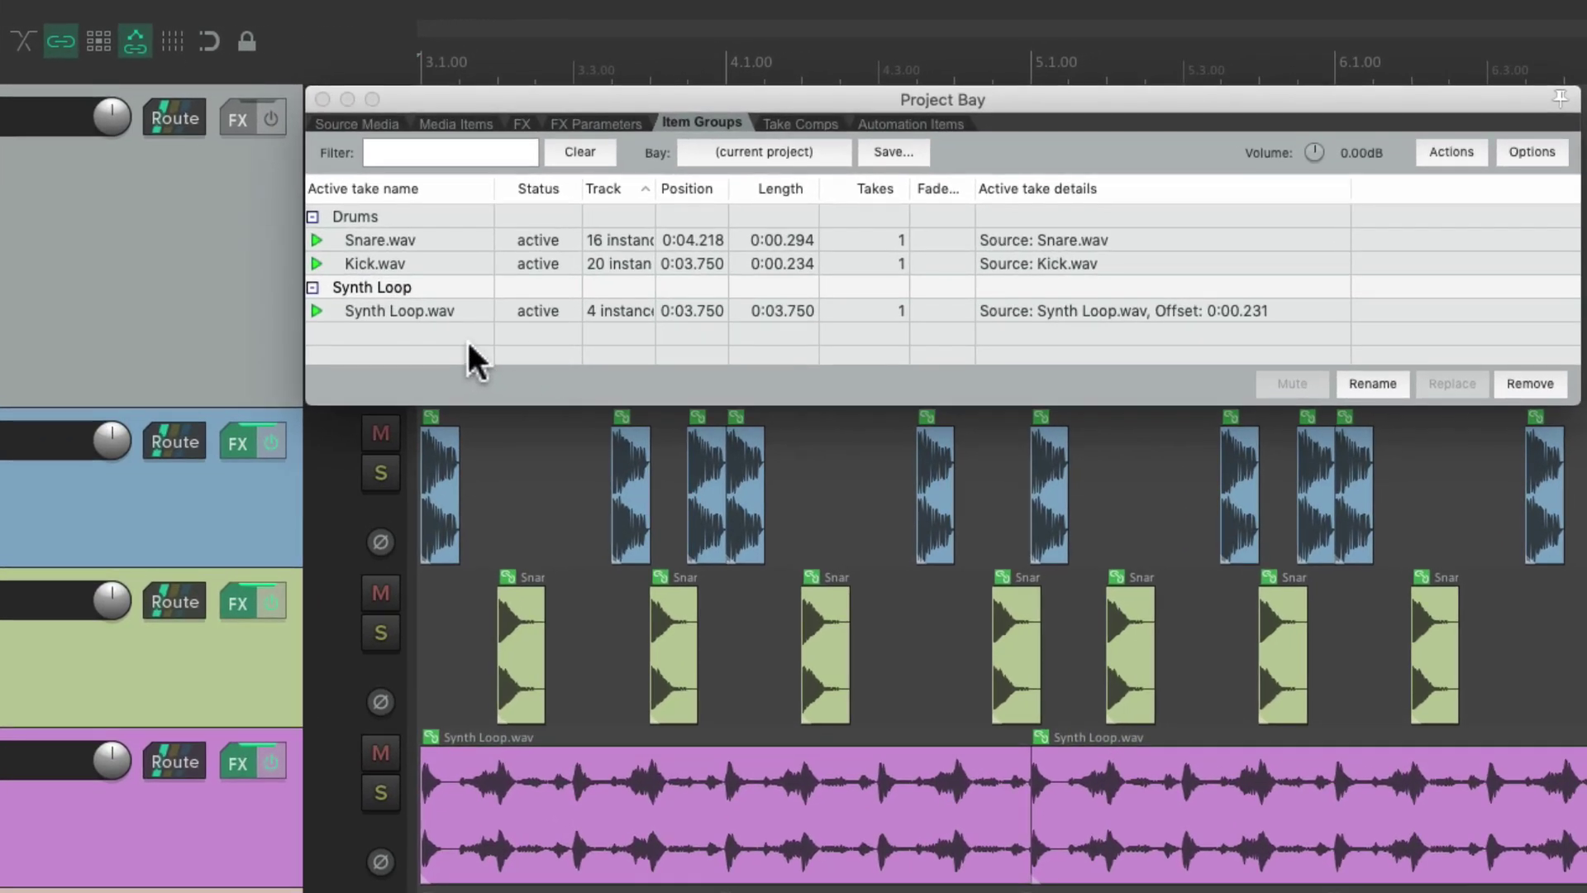
- Make a new item group named 'Piano' from the selected Piano items with Cmd+G
key("super+g")
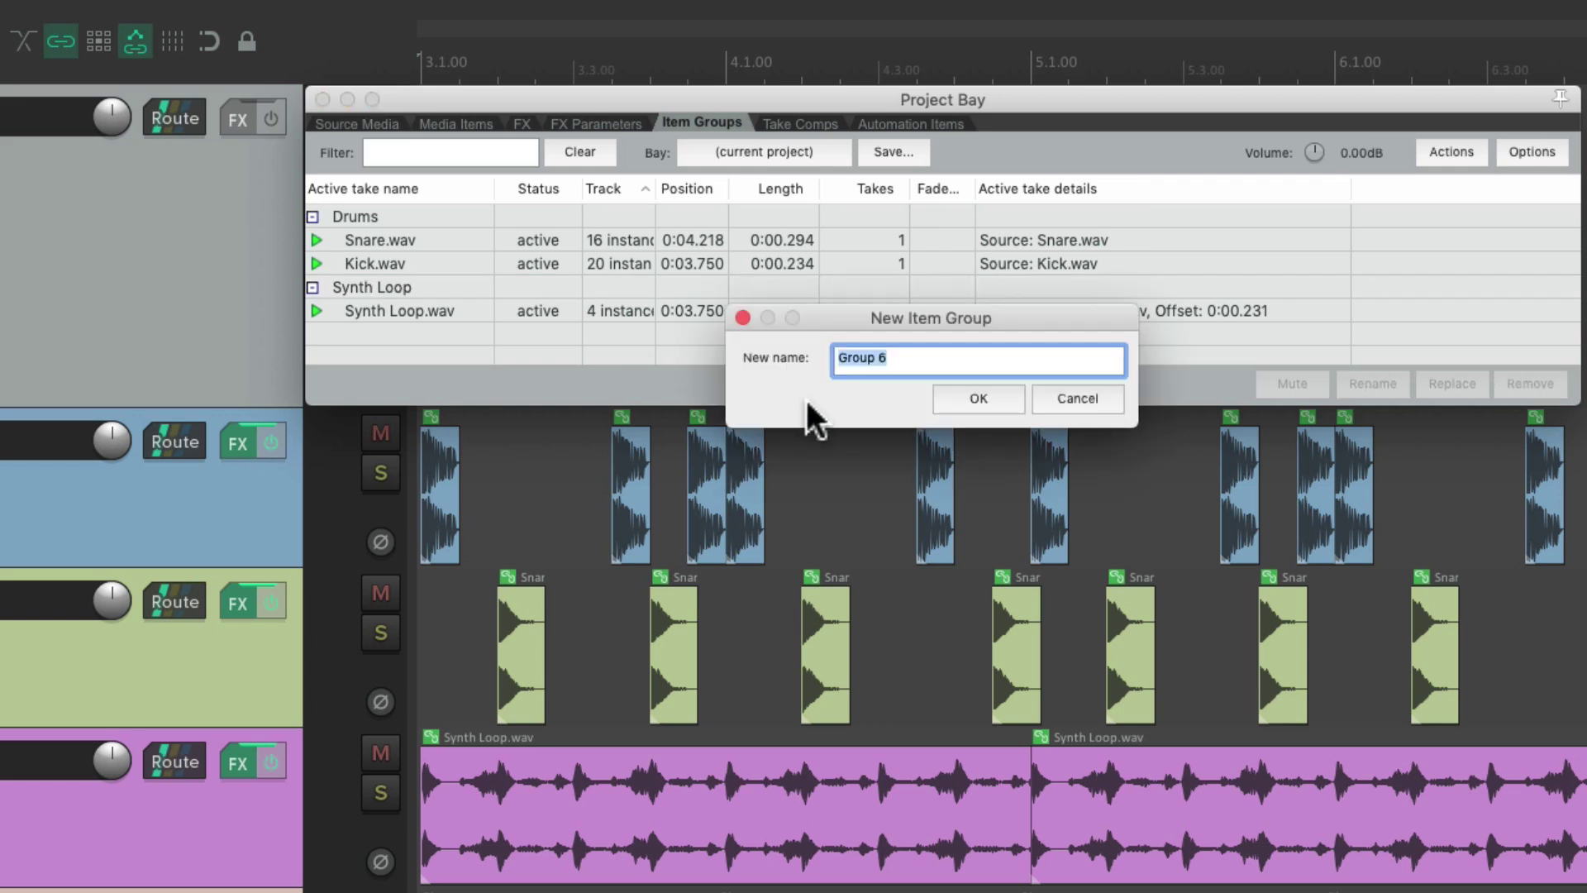
type("Piano")
key("Return")
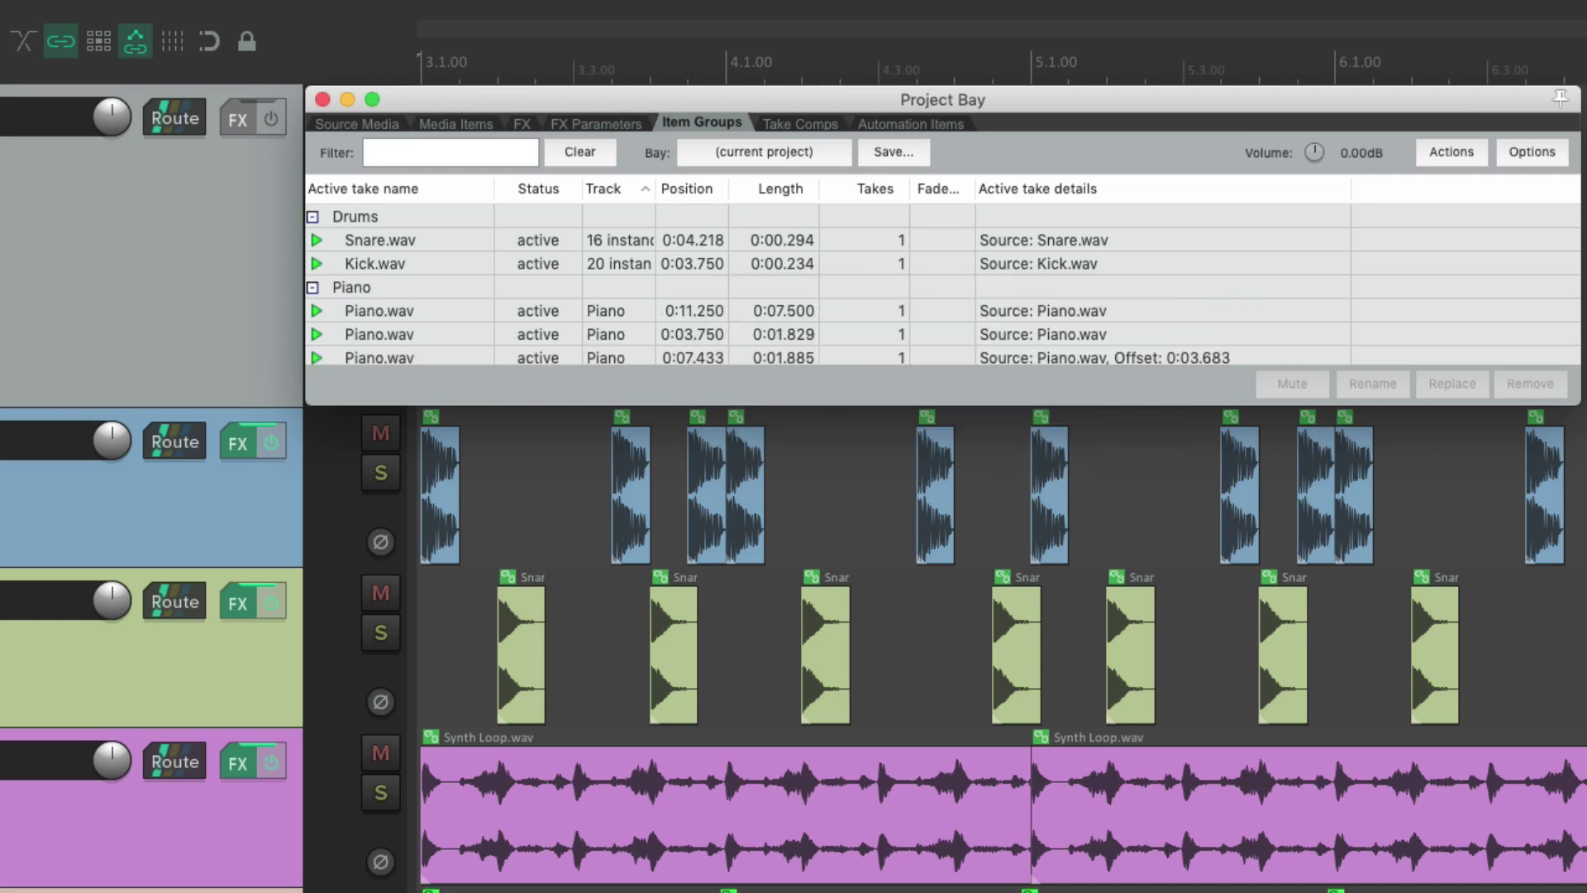
left_click(462, 285)
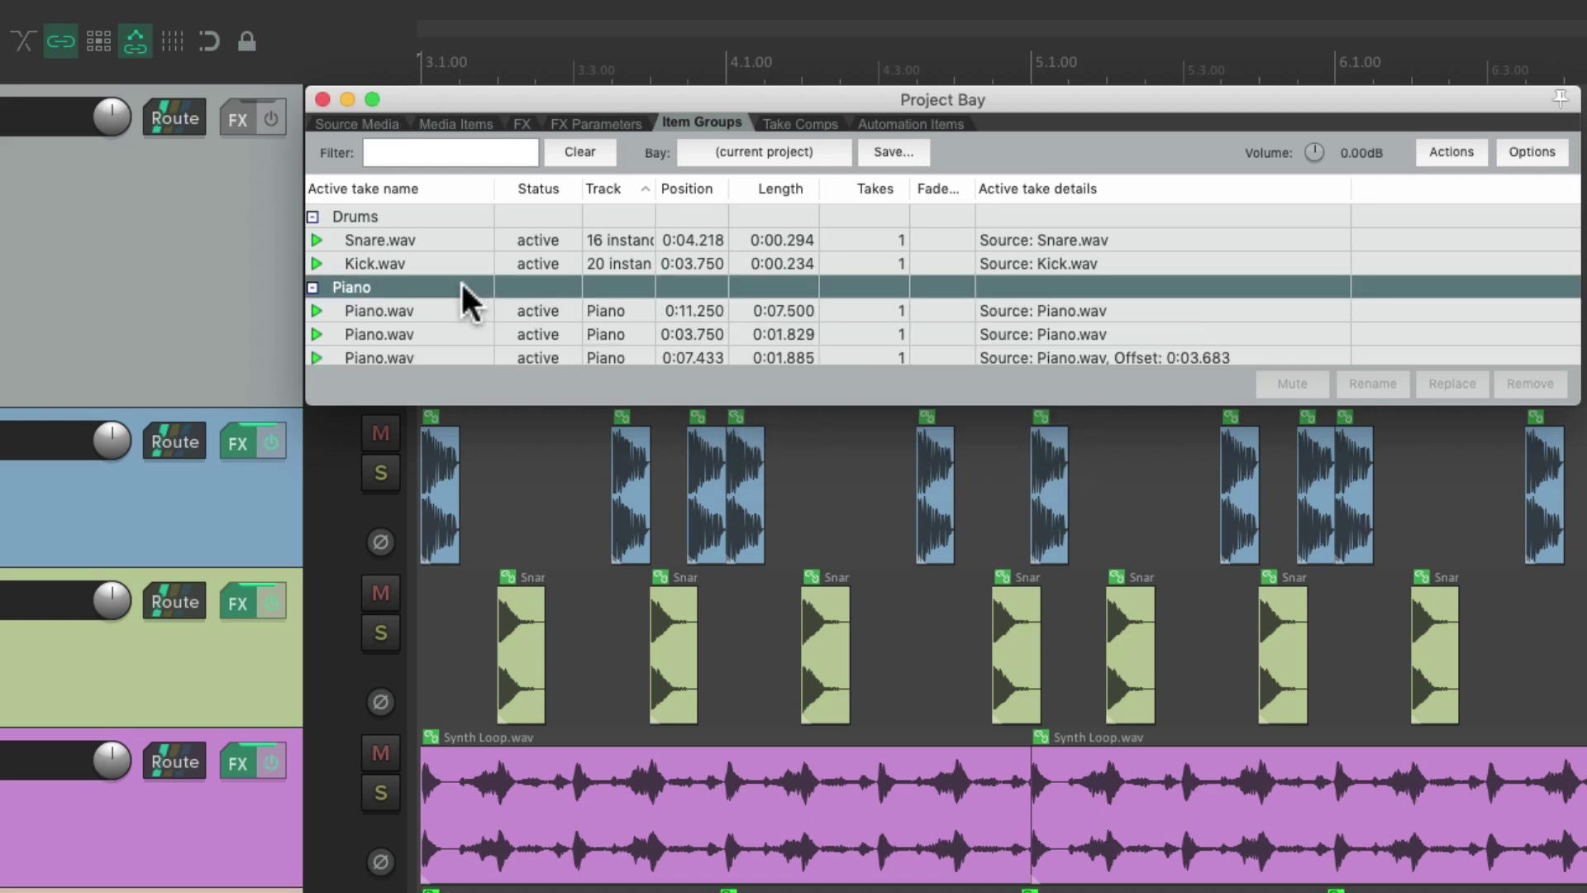
scroll(538, 305, "down", 3)
scroll(539, 306, "down", 1)
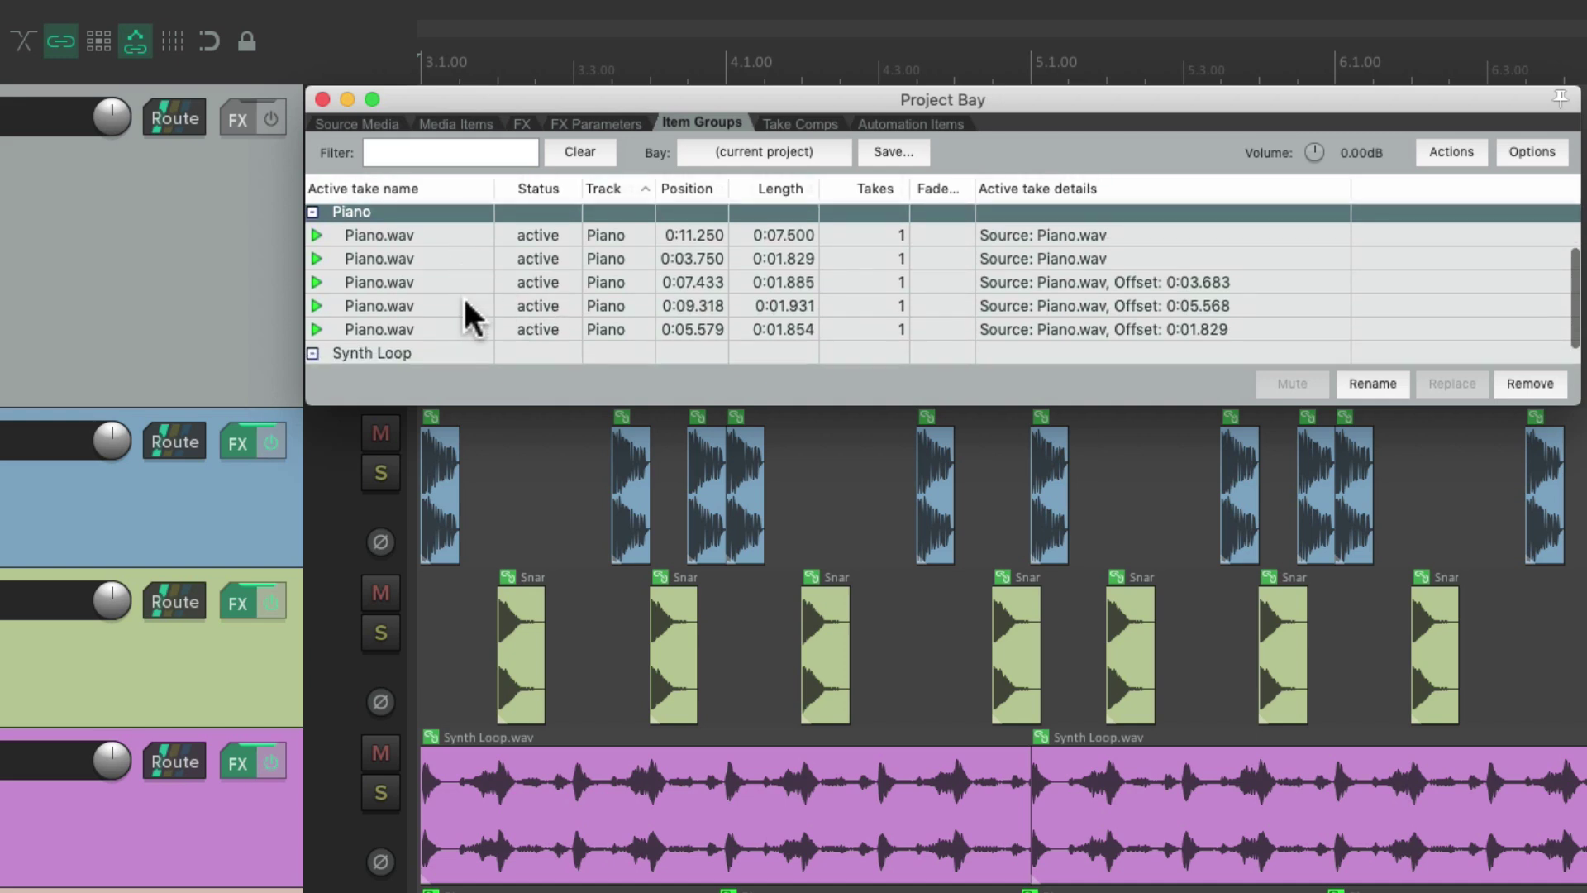
scroll(463, 296, "down", 3)
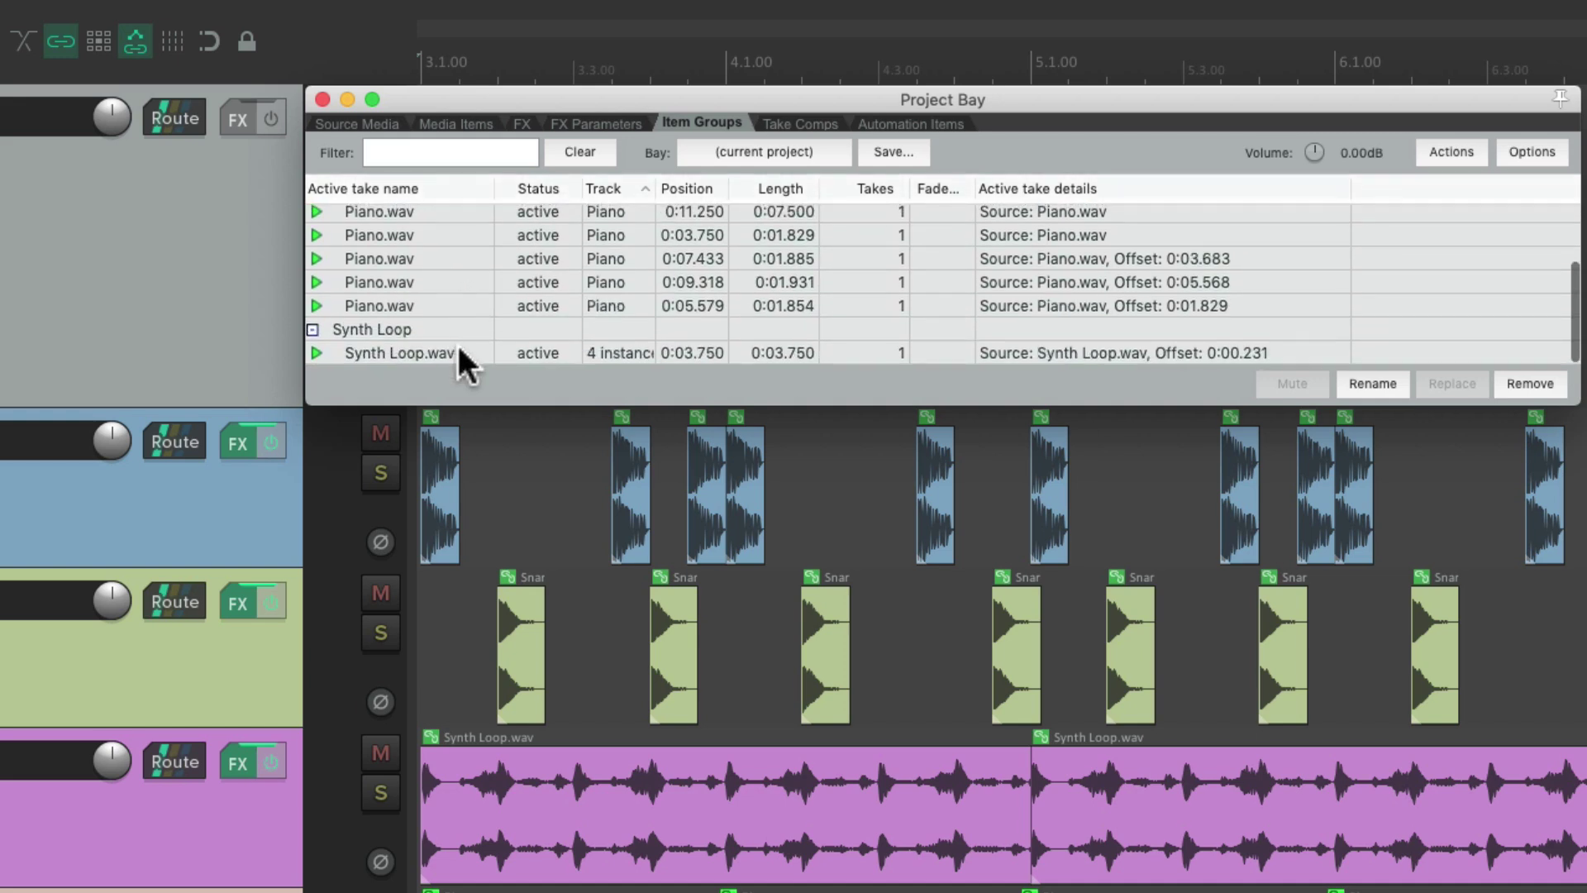
- Filter the item groups by 'piano', then clear the filter to show every group
scroll(470, 295, "up", 5)
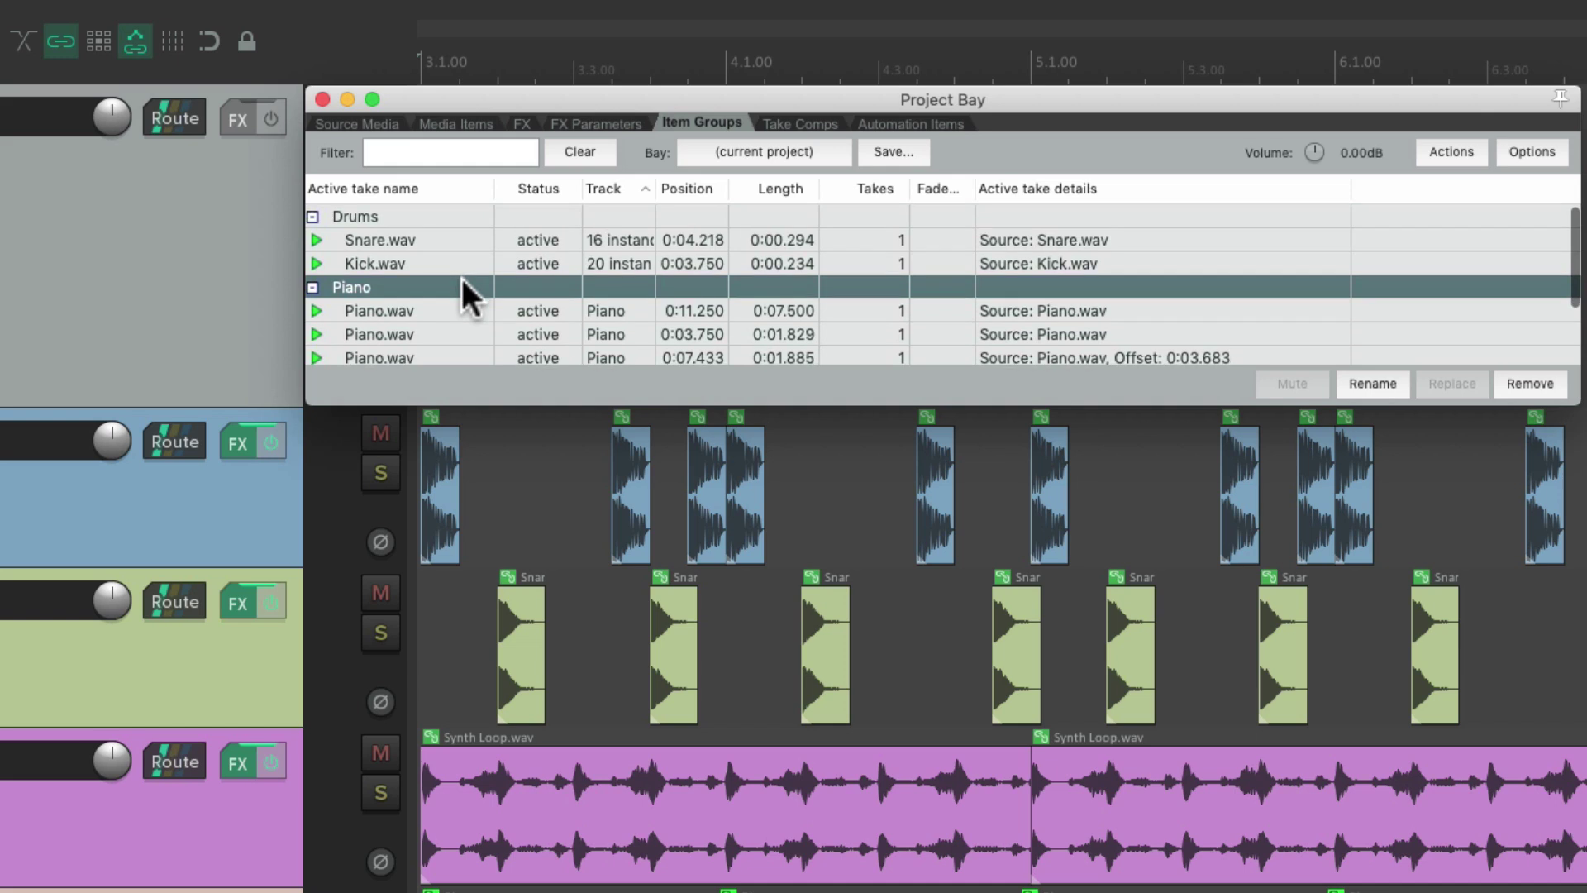
left_click(505, 149)
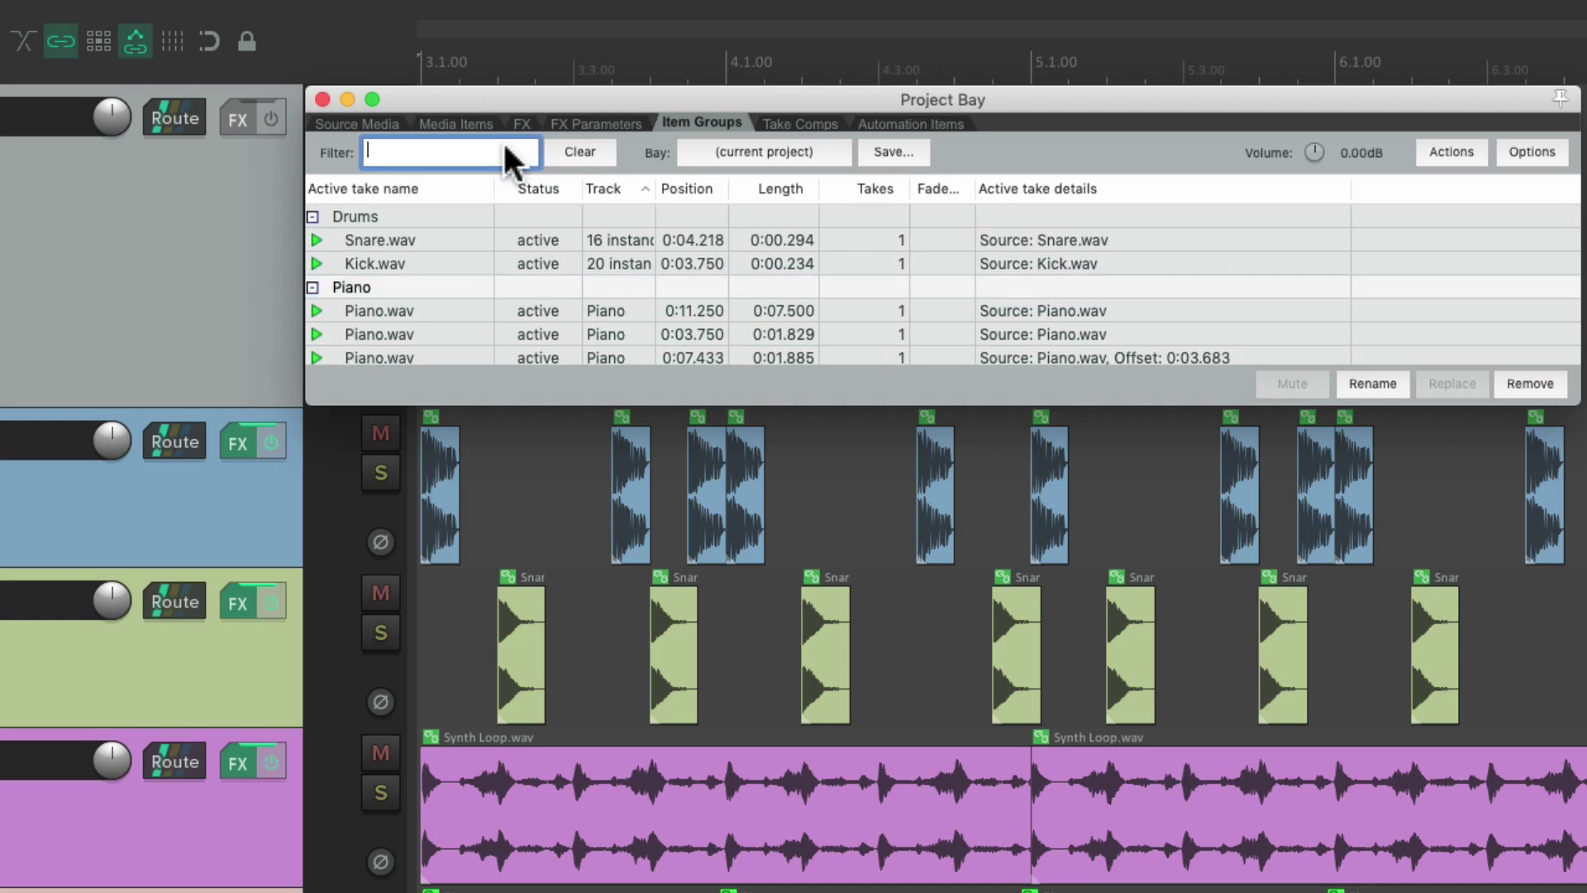
type("piano")
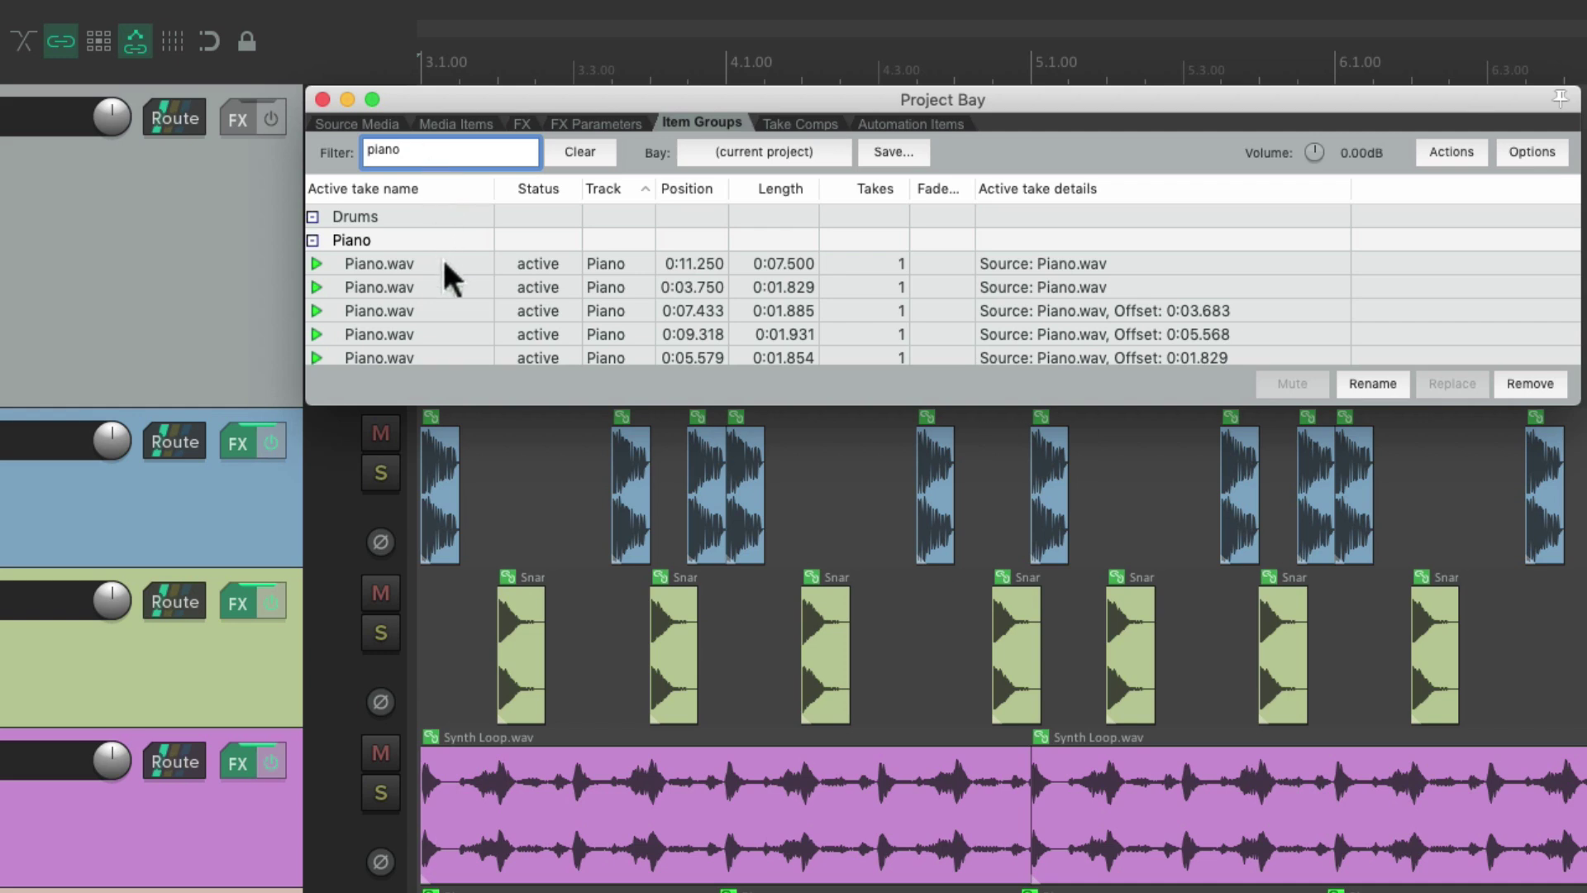
scroll(441, 257, "down", 1)
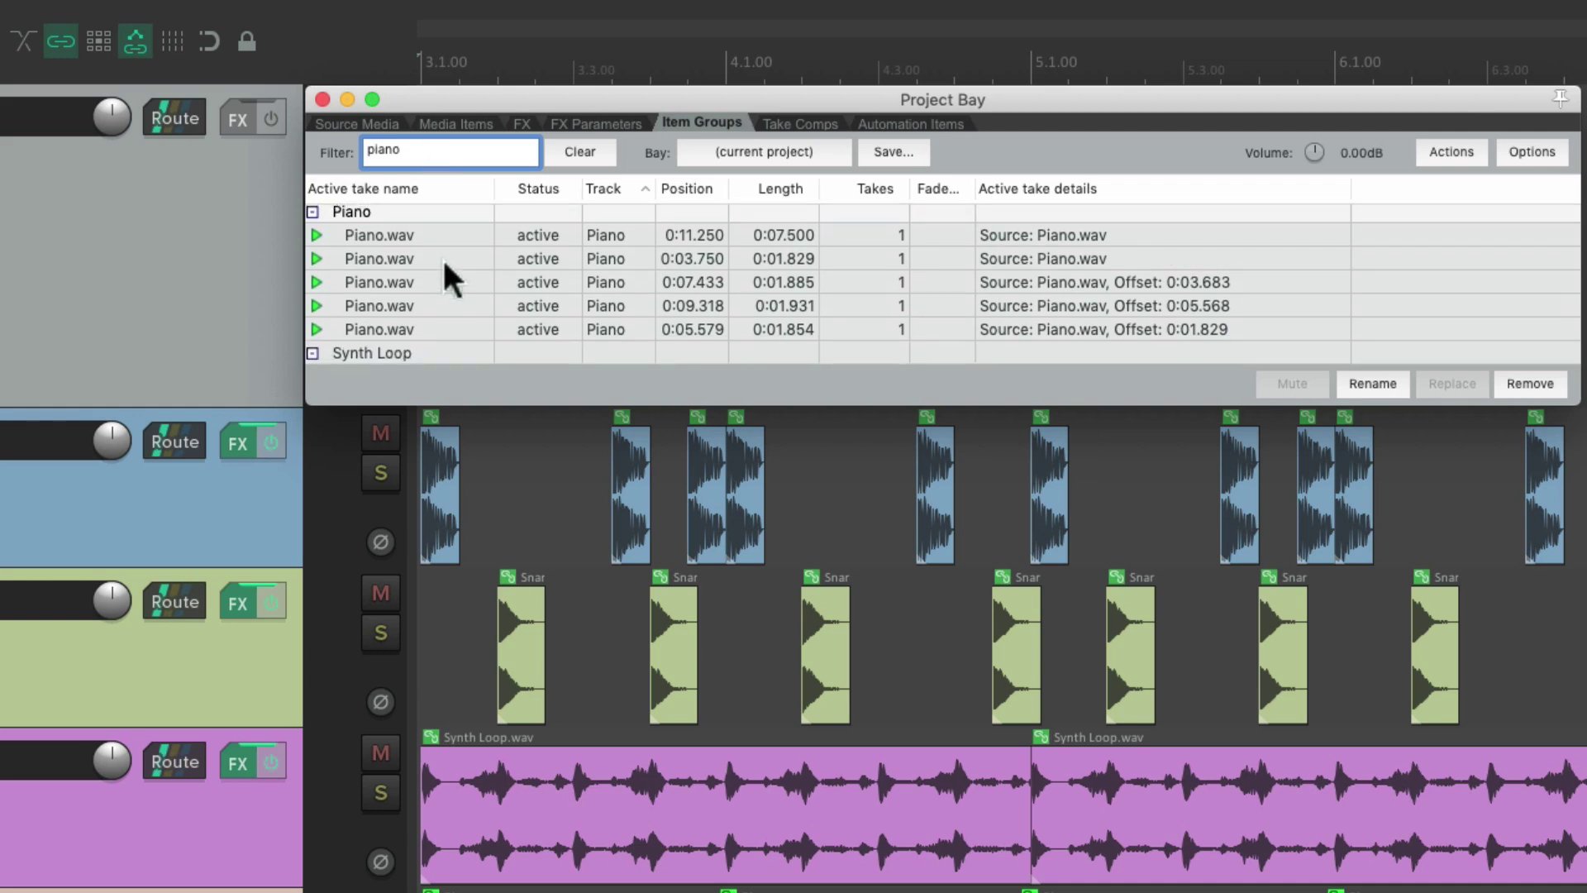
left_click(574, 152)
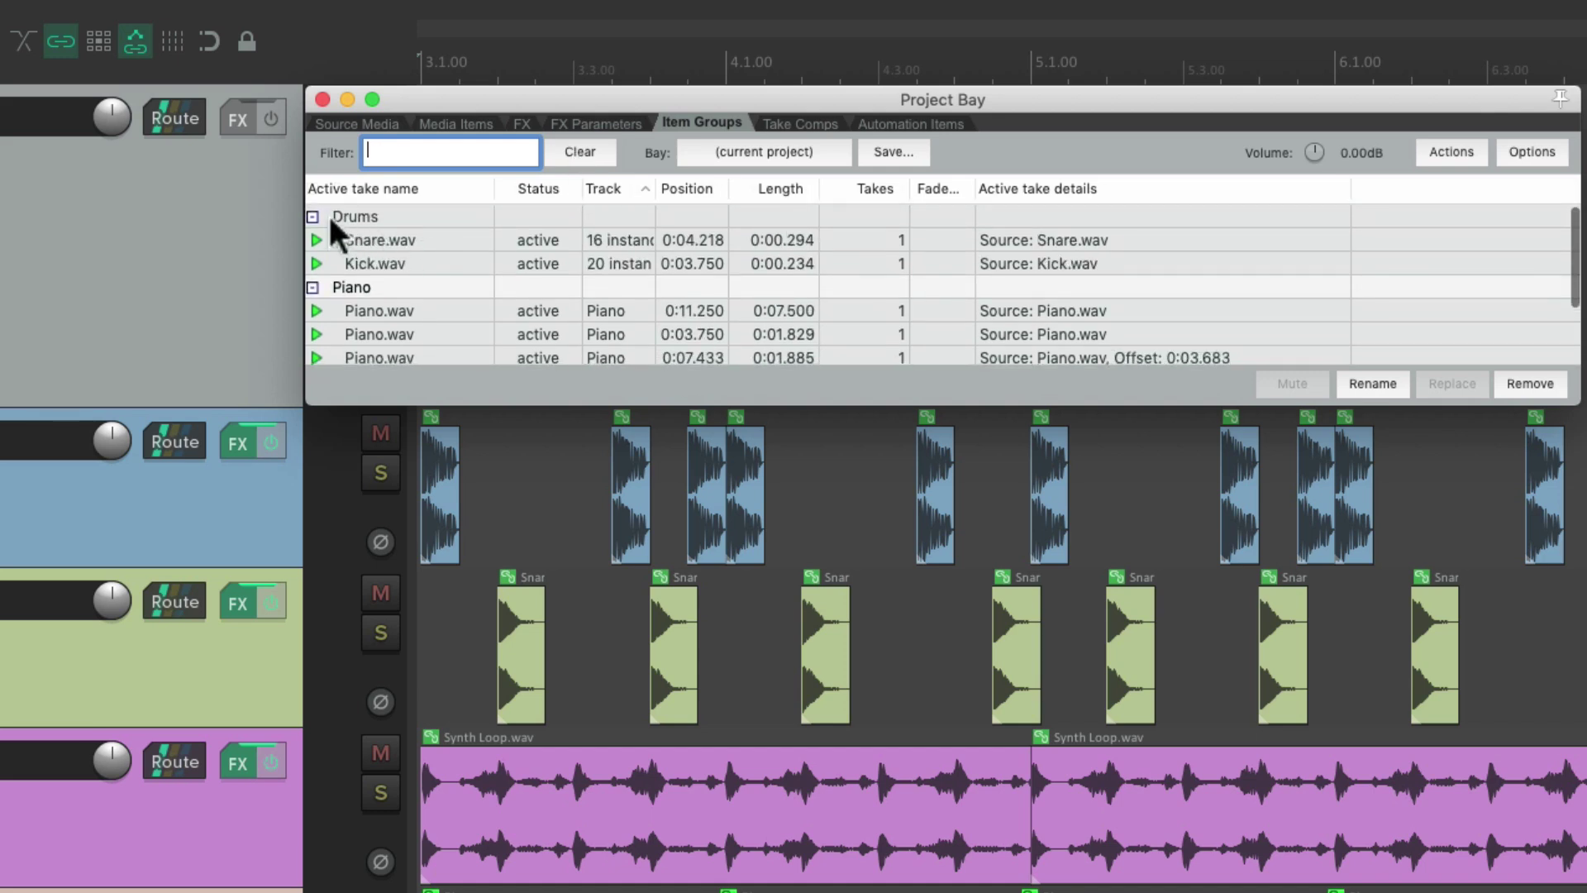
- Collapse the Drums, Piano and Synth Loop groups, re-expand Piano, then show Take Comps
left_click(313, 216)
left_click(312, 239)
left_click(313, 264)
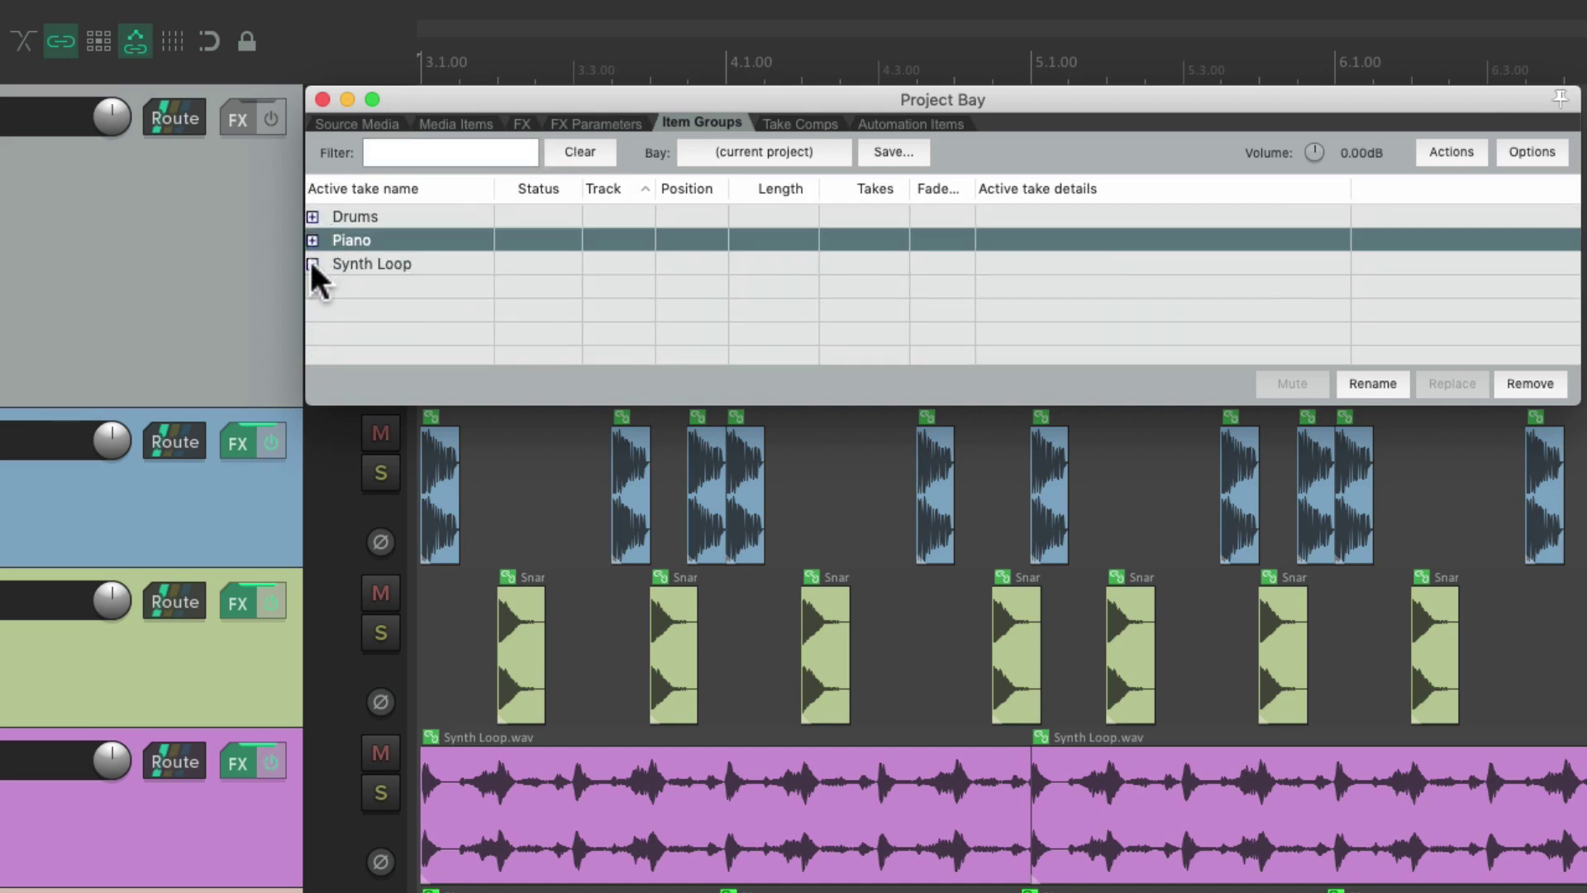
left_click(414, 303)
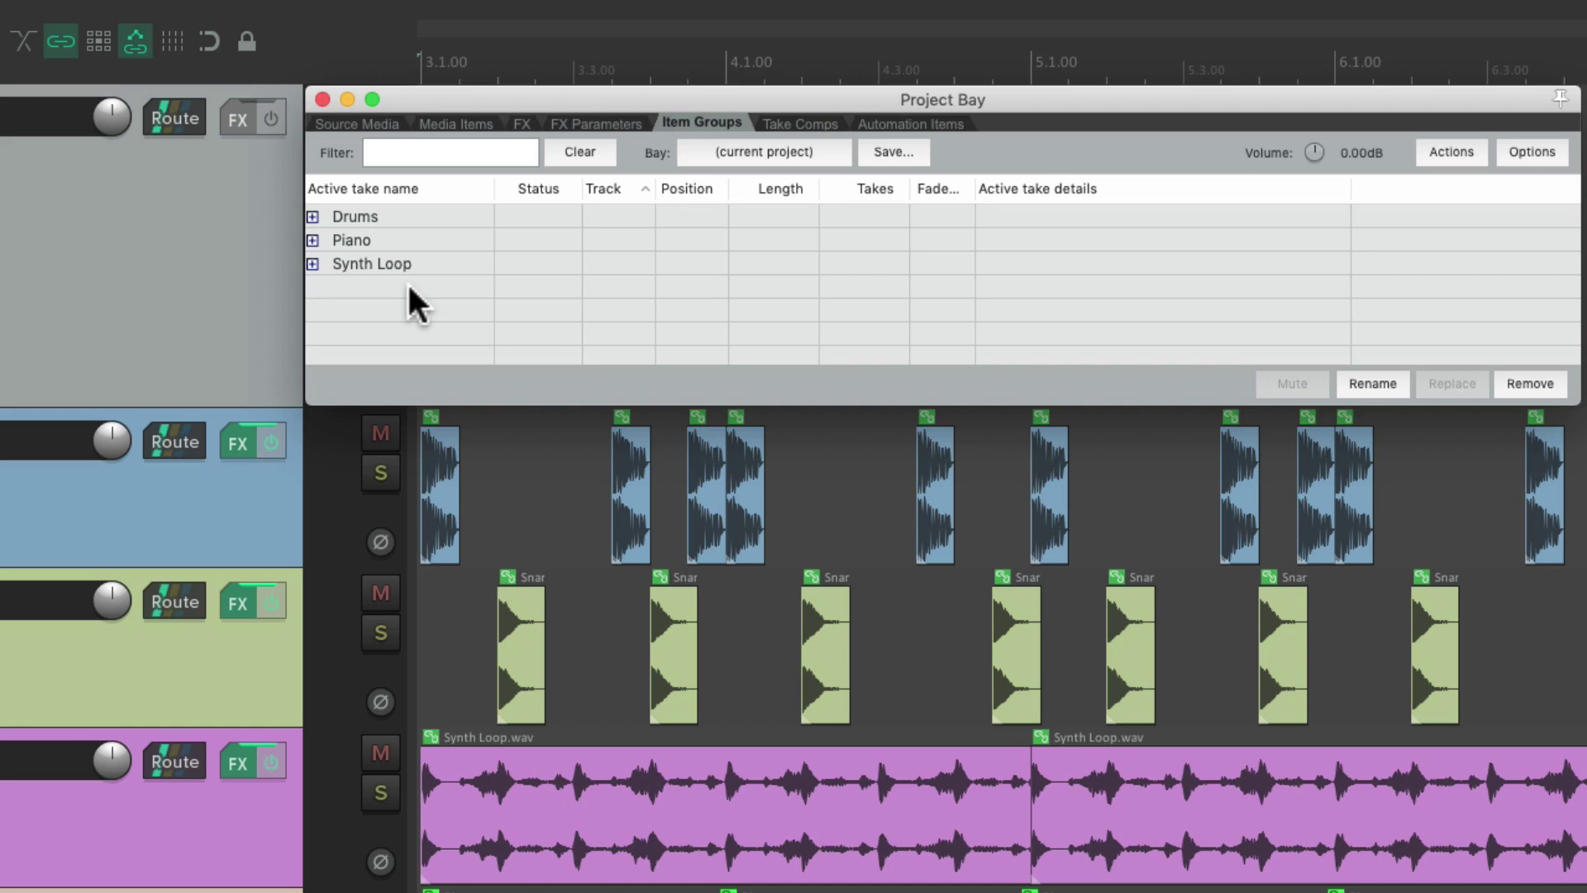
left_click(312, 240)
scroll(712, 295, "down", 1)
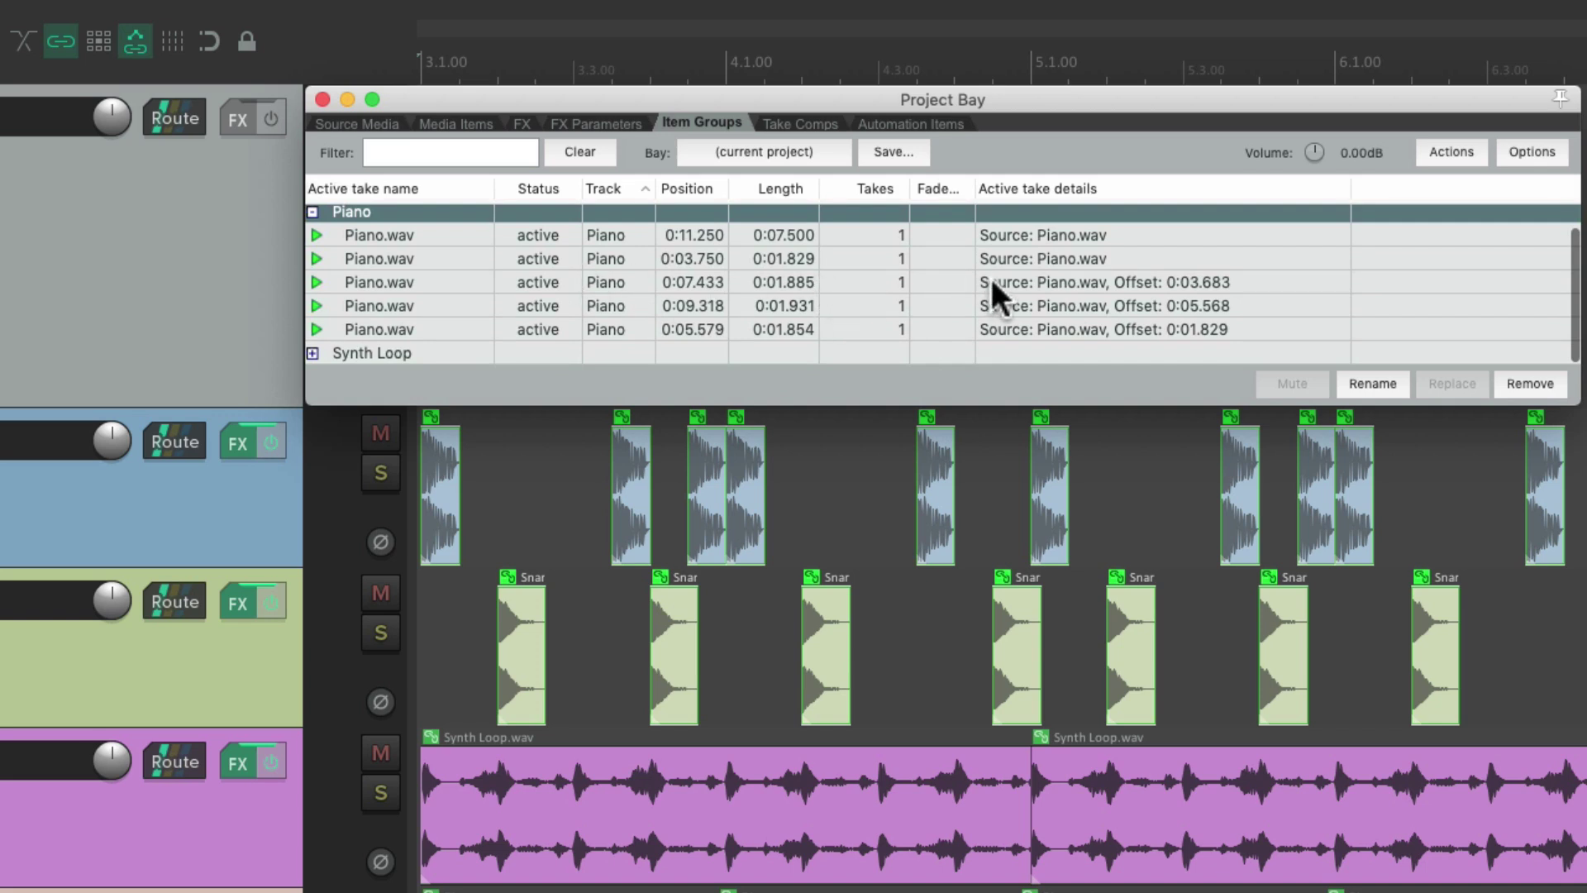
left_click(840, 121)
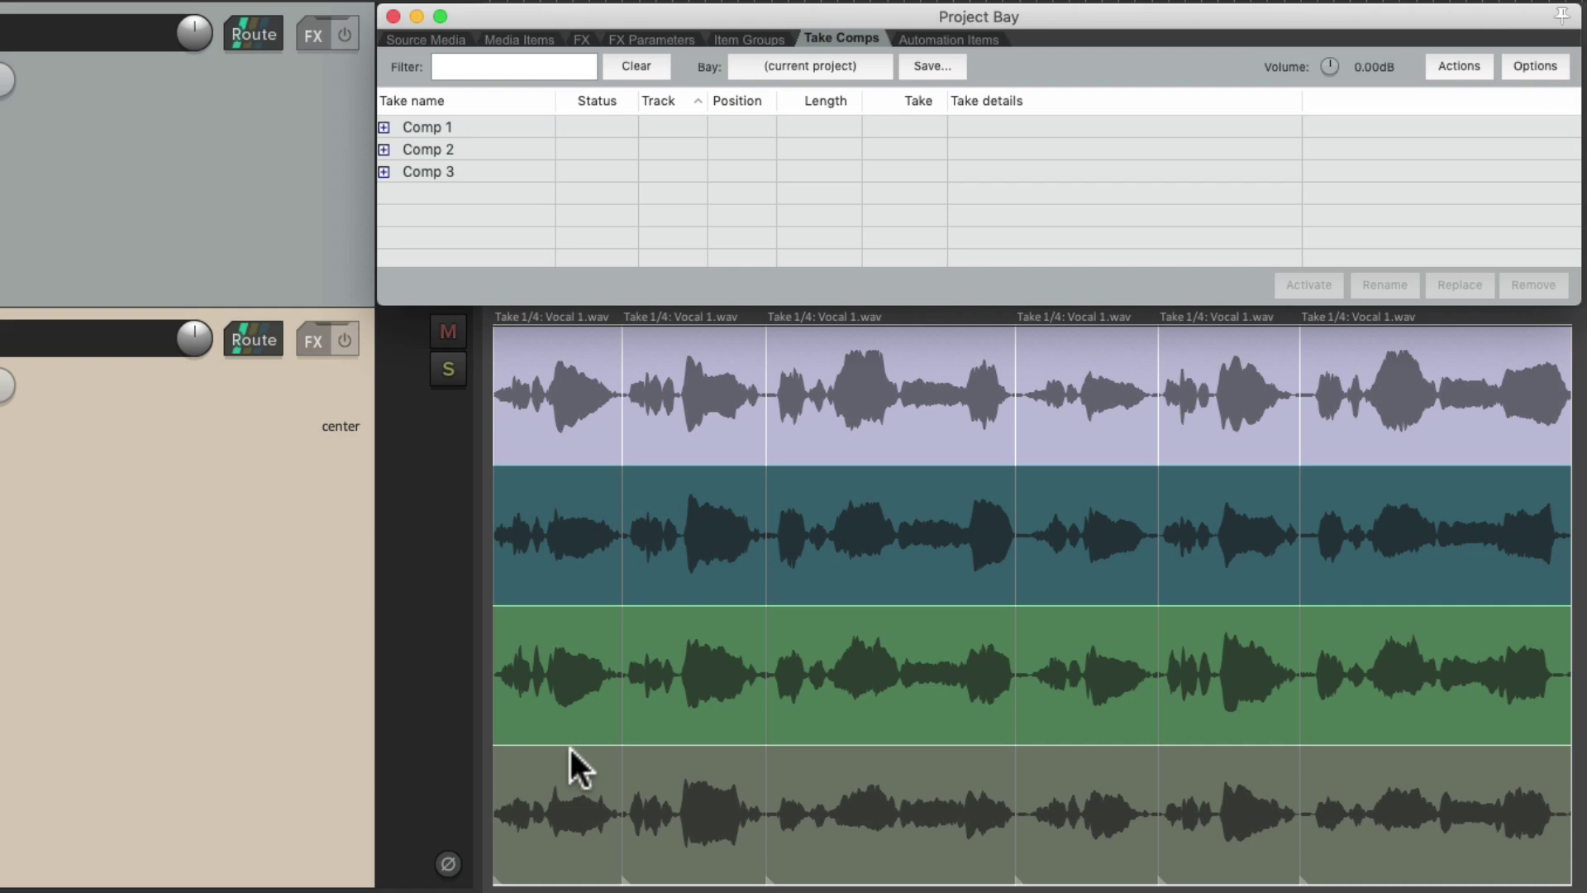
- Pick takes for the six vocal segments so they alternate 2, 3, 2, 3, 2, 3
left_click(583, 573)
left_click(728, 717)
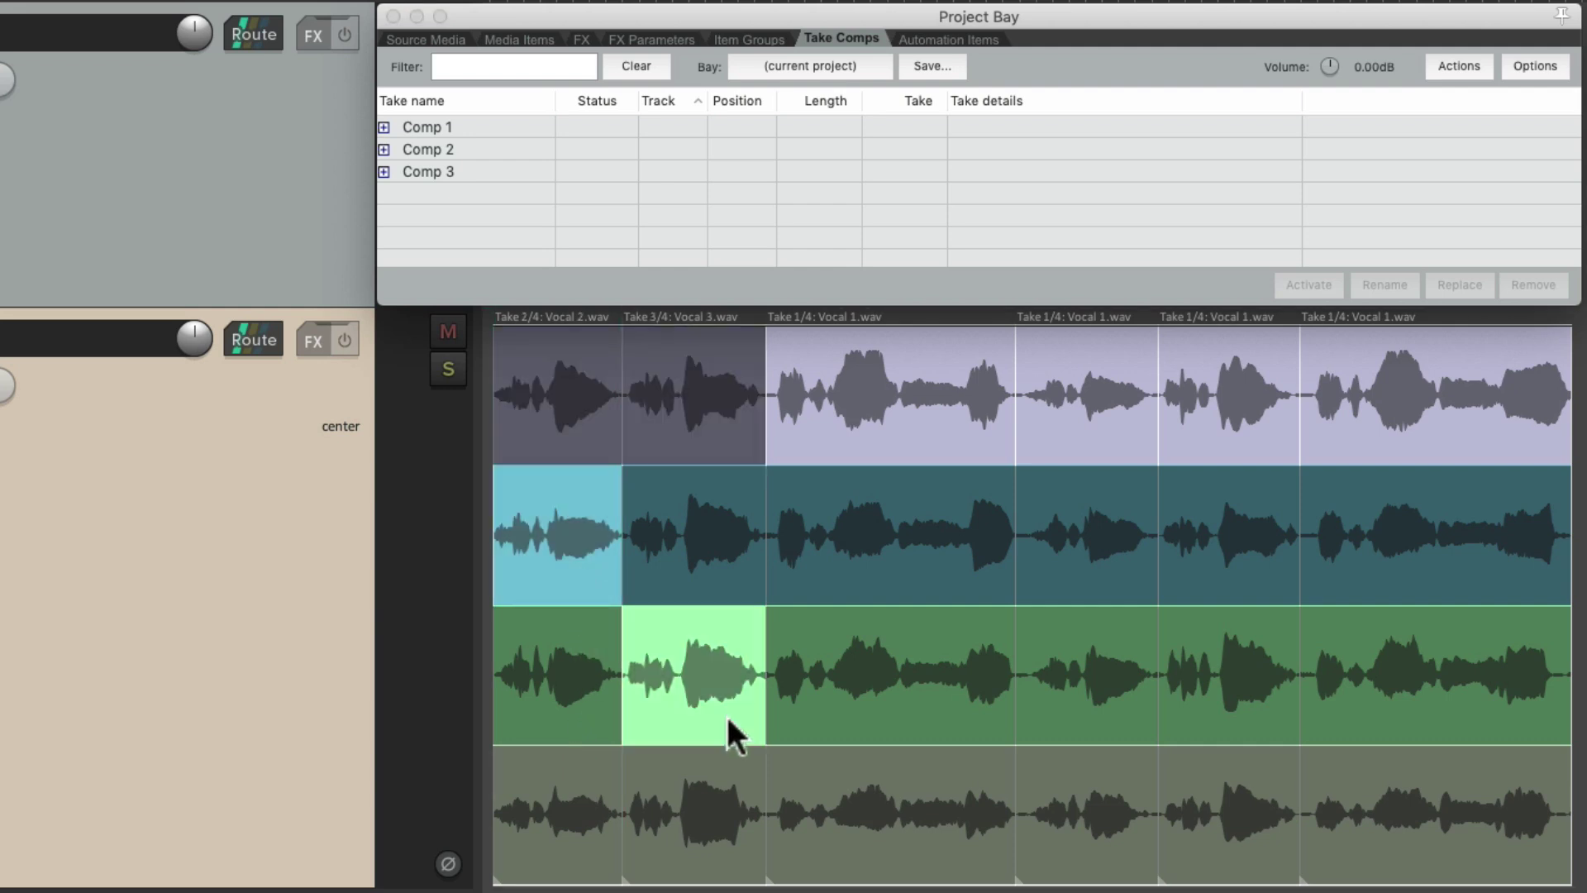
left_click(925, 570)
left_click(1116, 715)
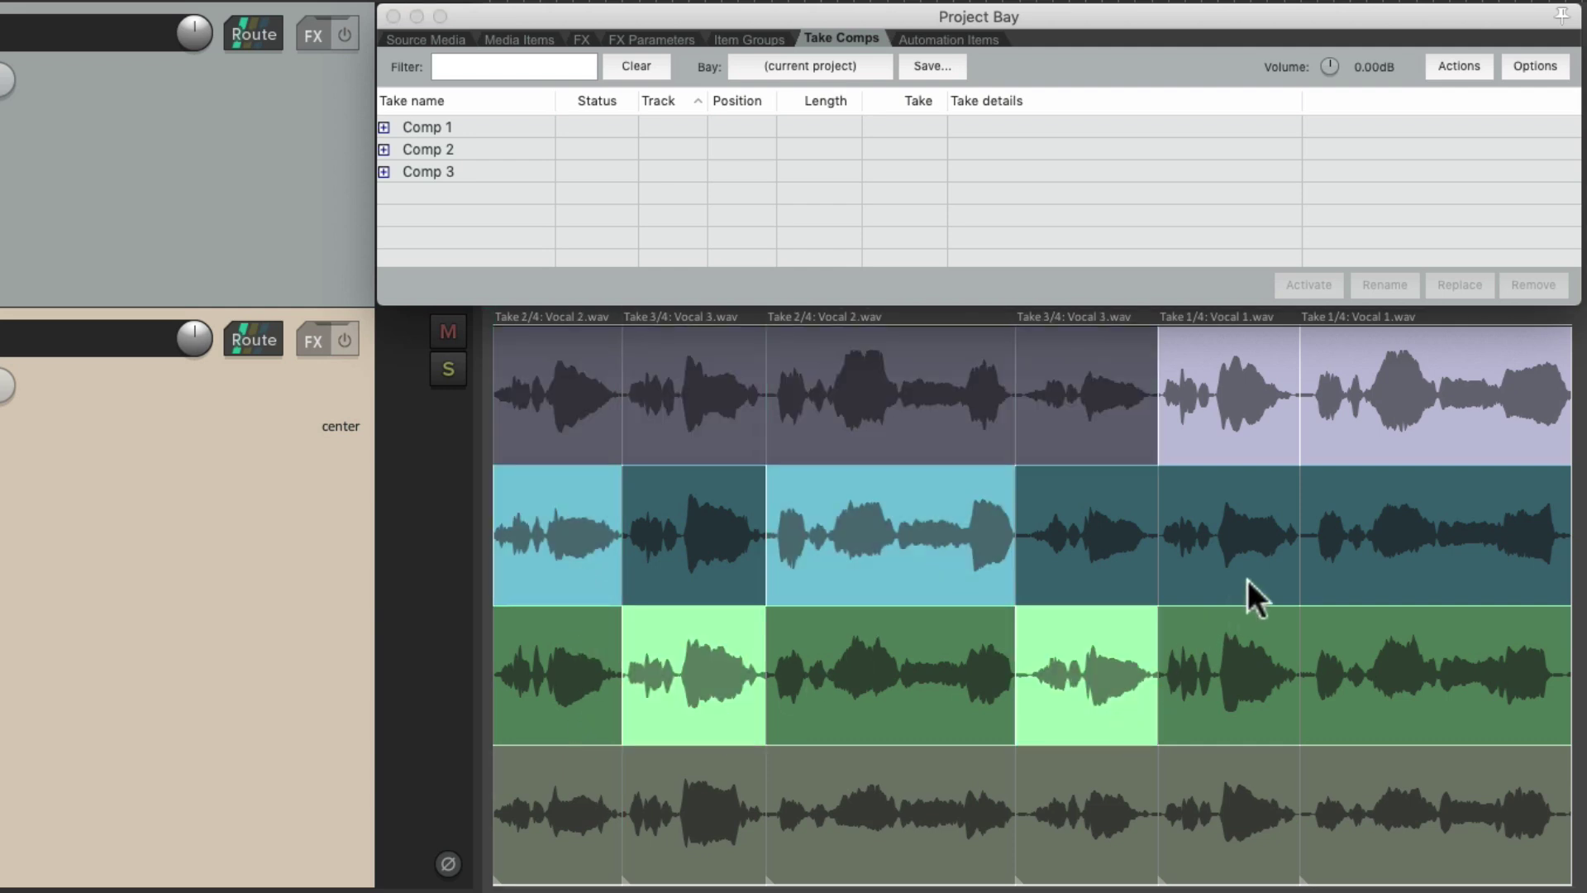
left_click(1243, 583)
left_click(1354, 714)
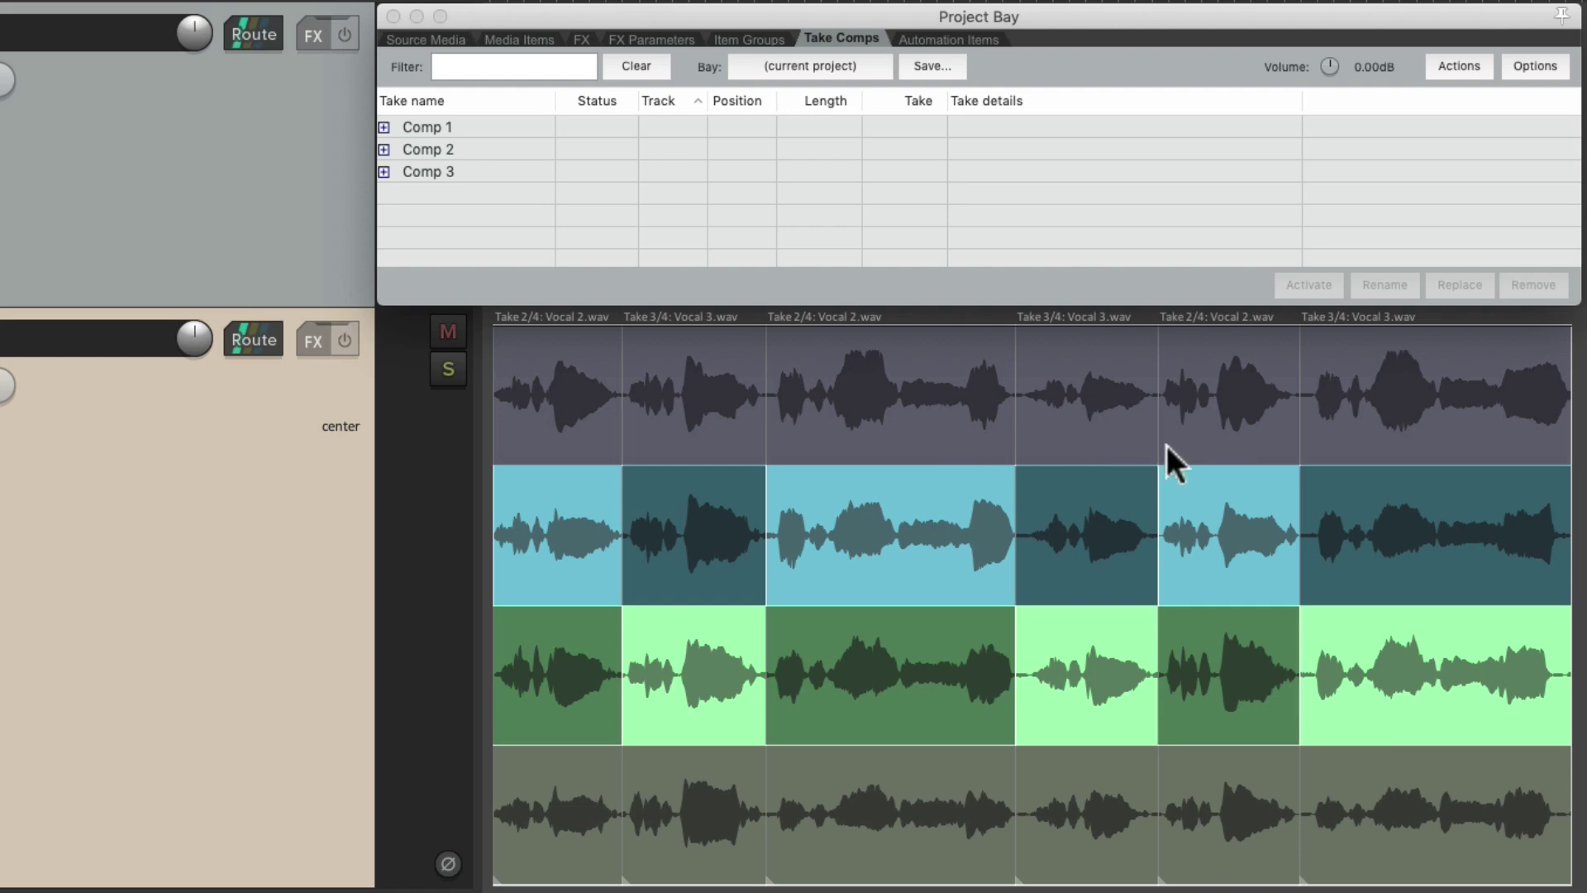
right_click(819, 496)
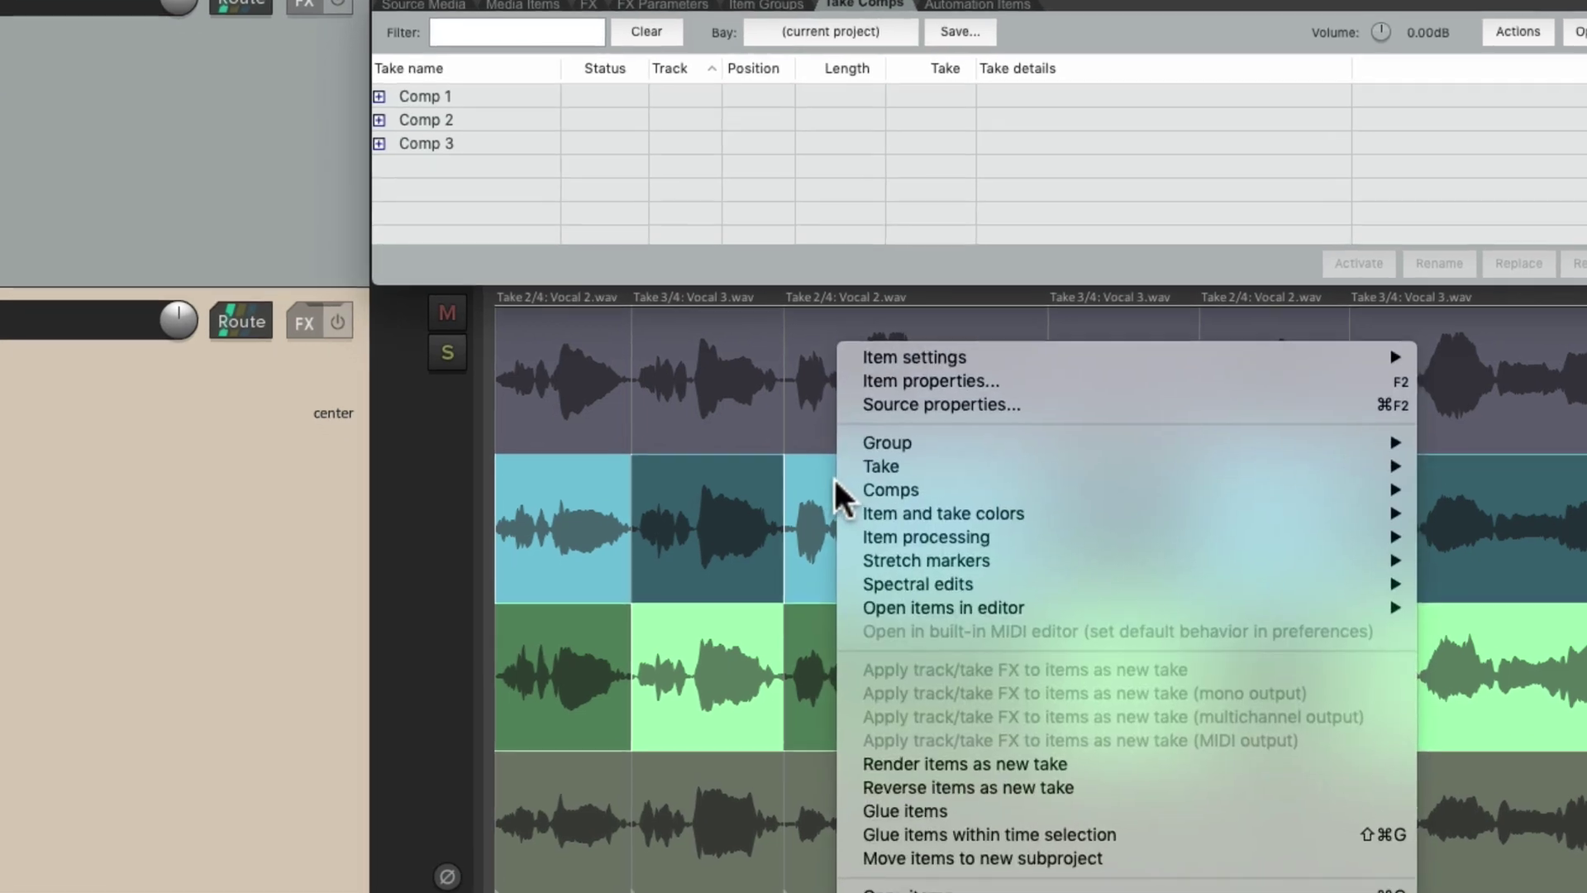
mouse_move(826, 503)
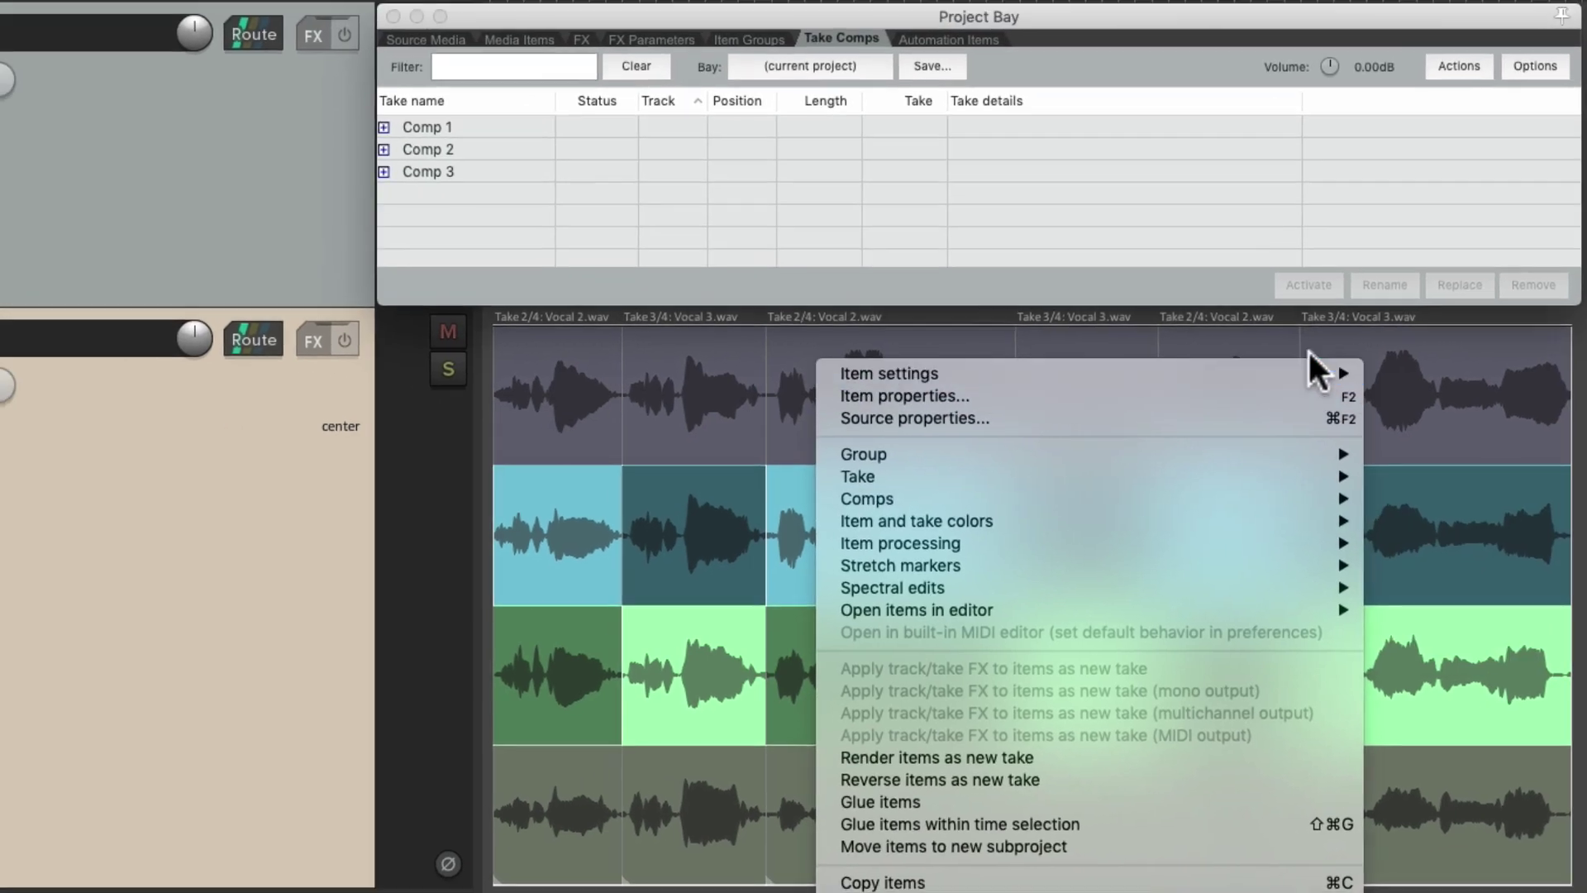
left_click(1196, 268)
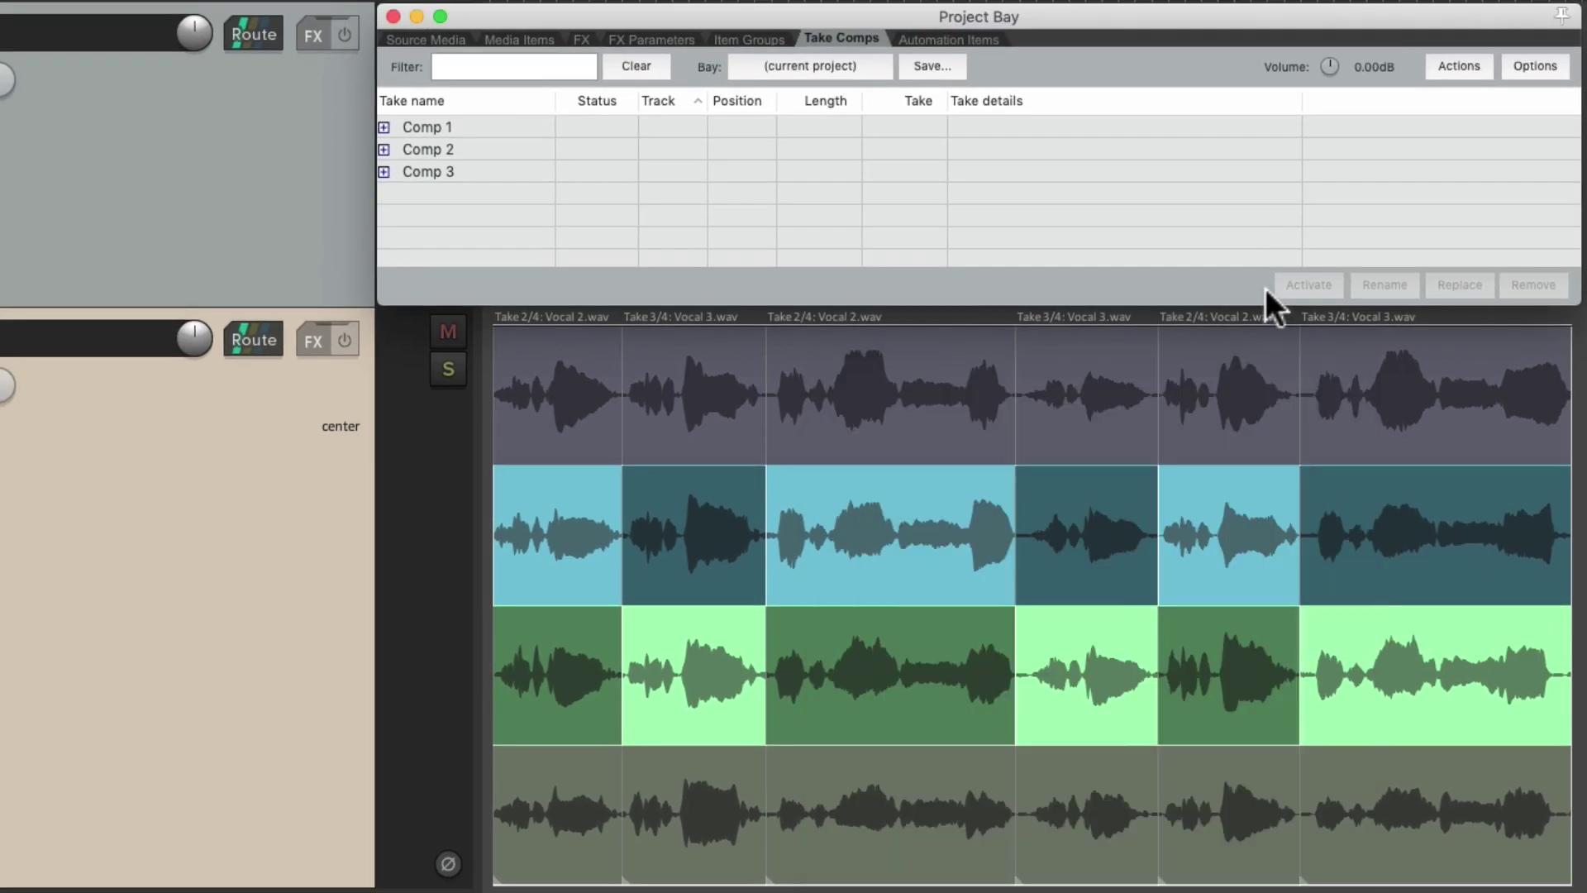
- Activate Comp 1, then Comp 2, and bring up the rename dialog for Comp 1
right_click(490, 126)
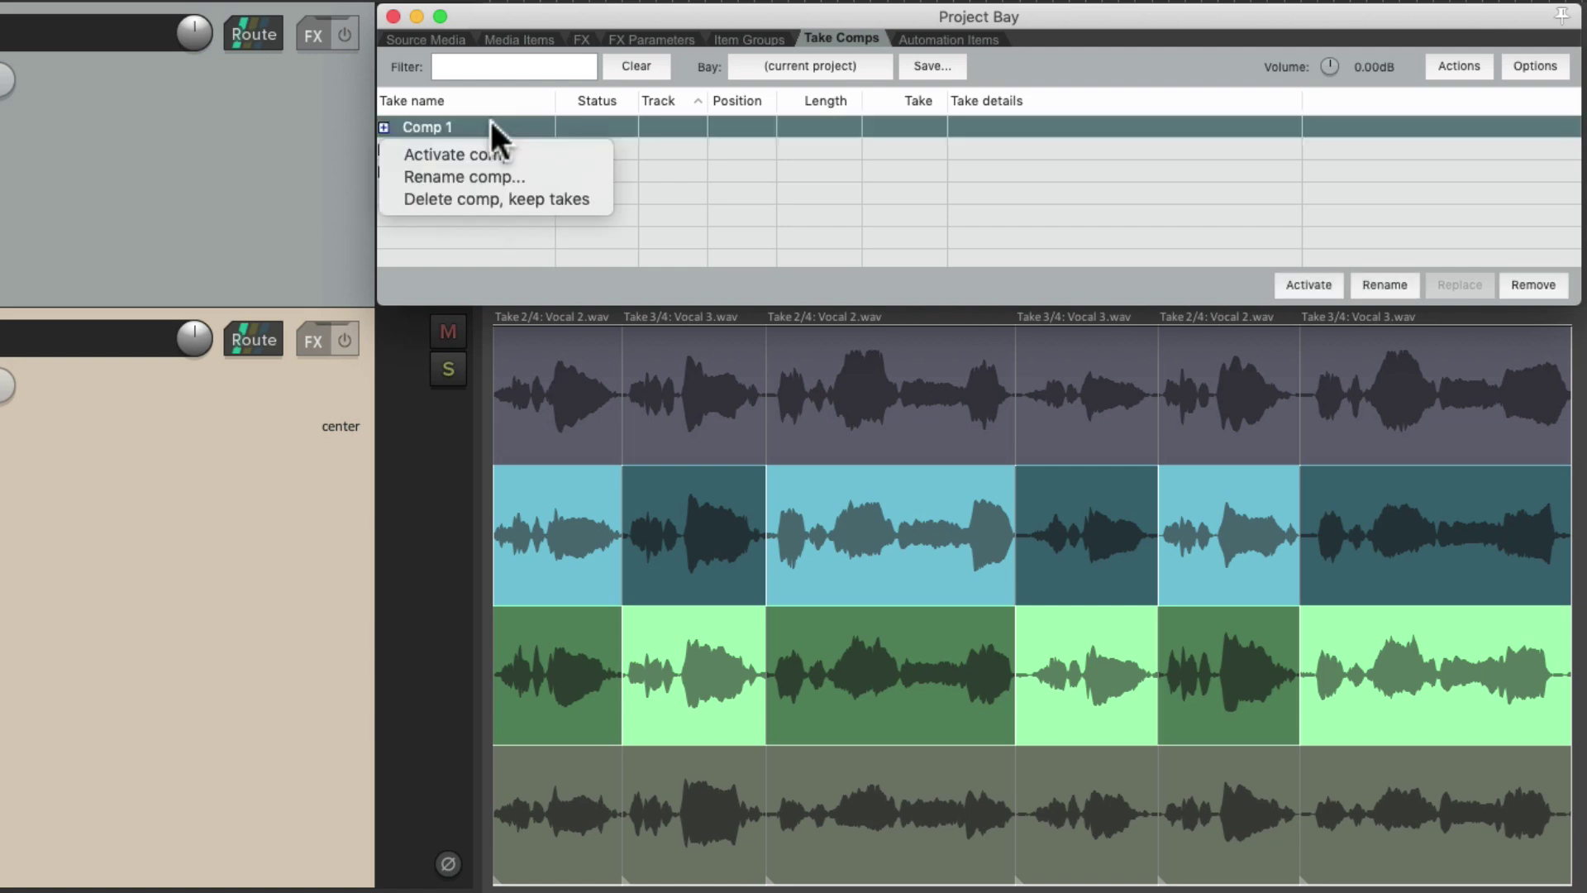
left_click(570, 157)
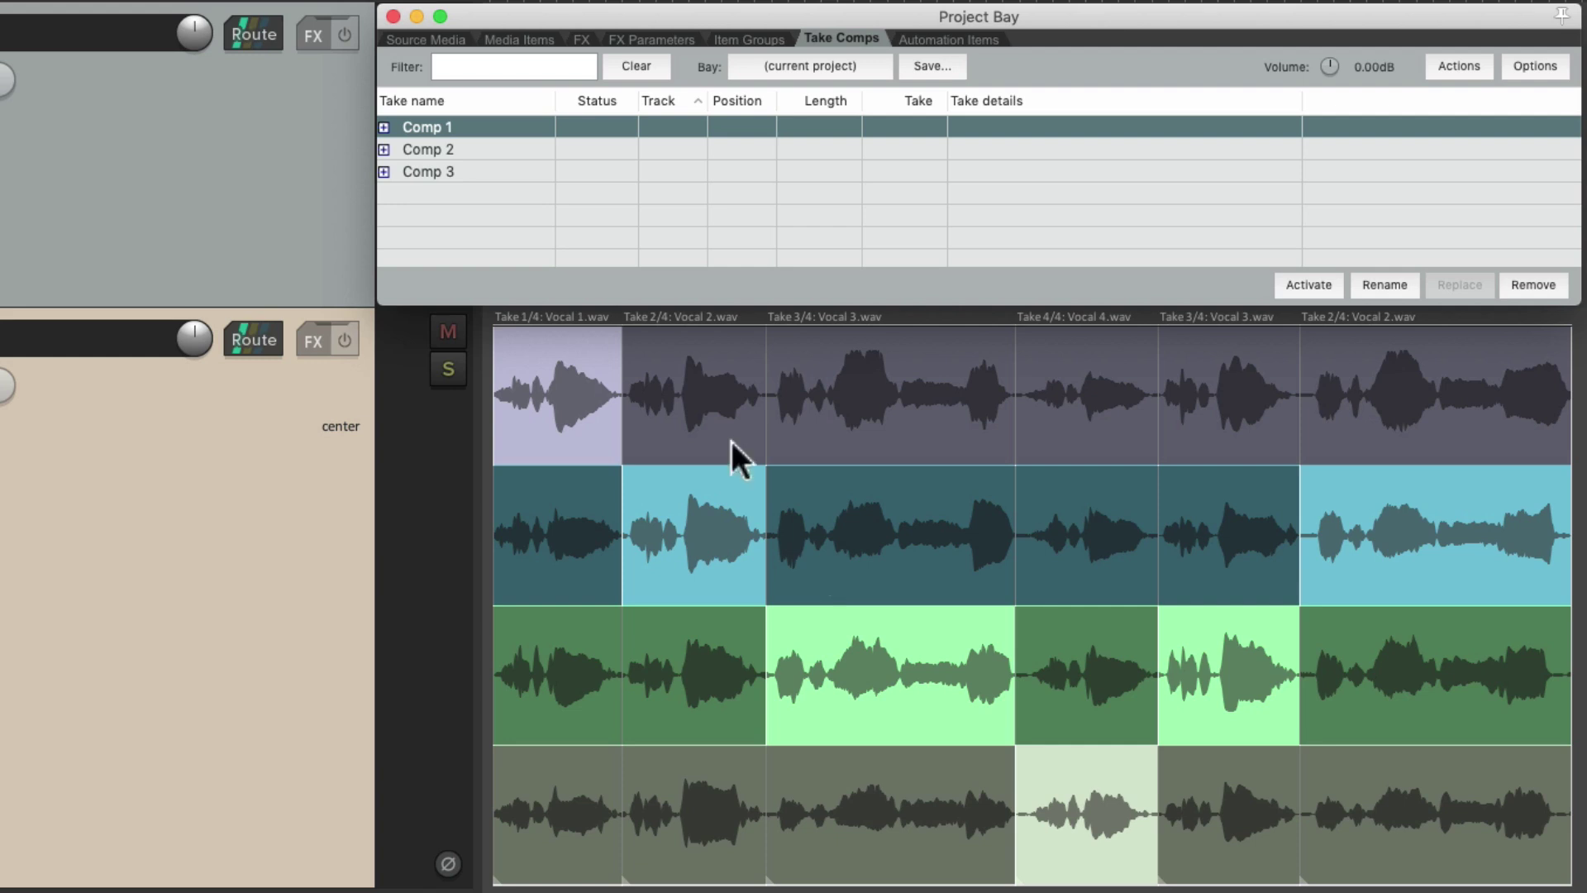
right_click(484, 150)
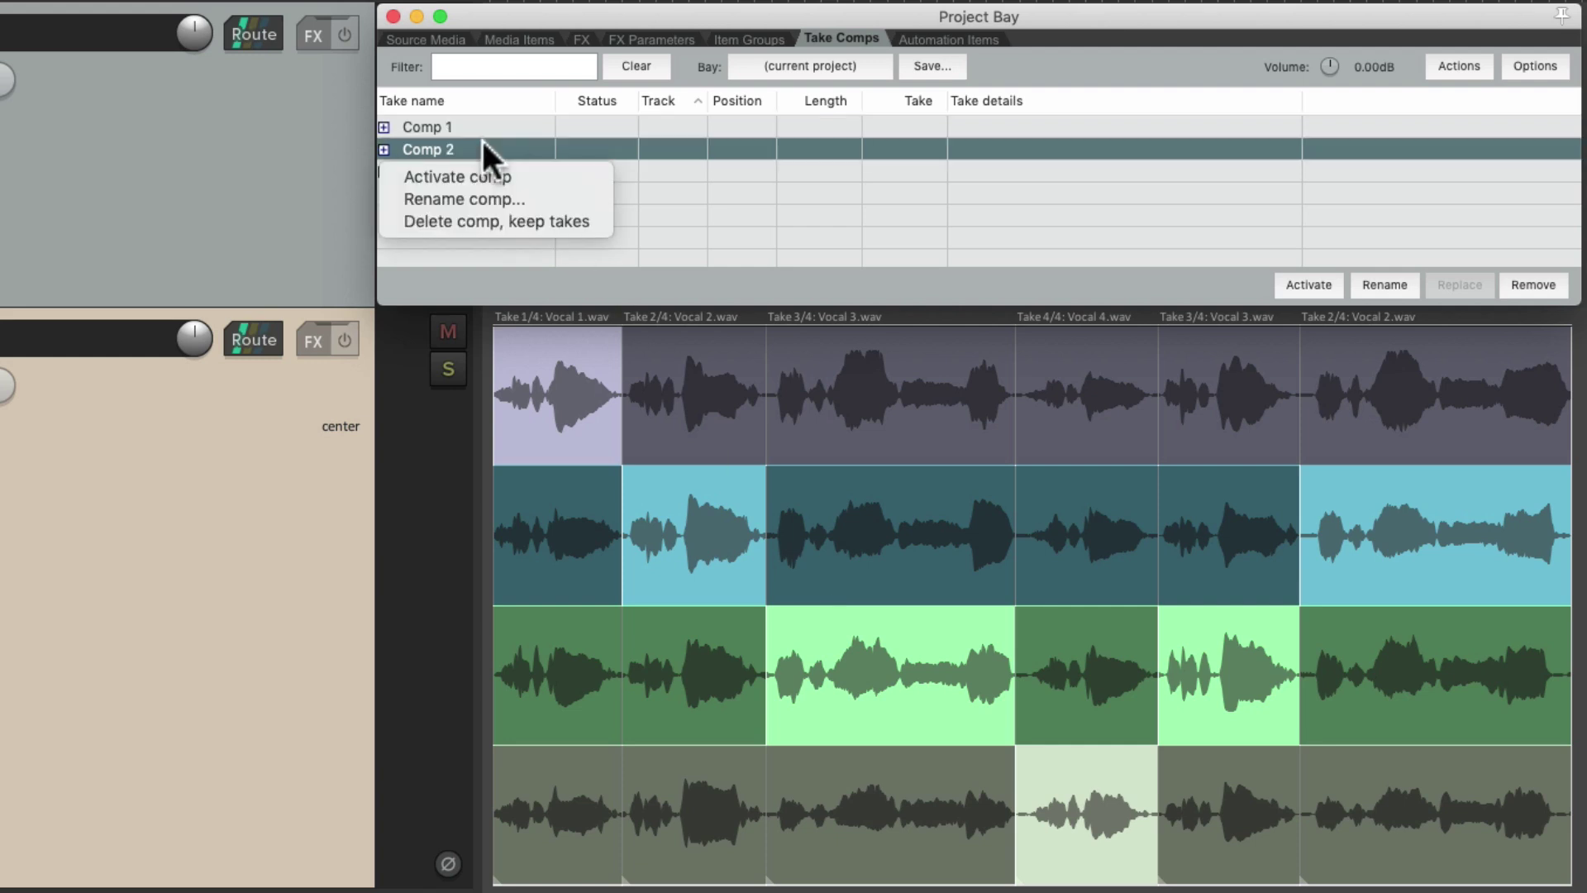
left_click(543, 175)
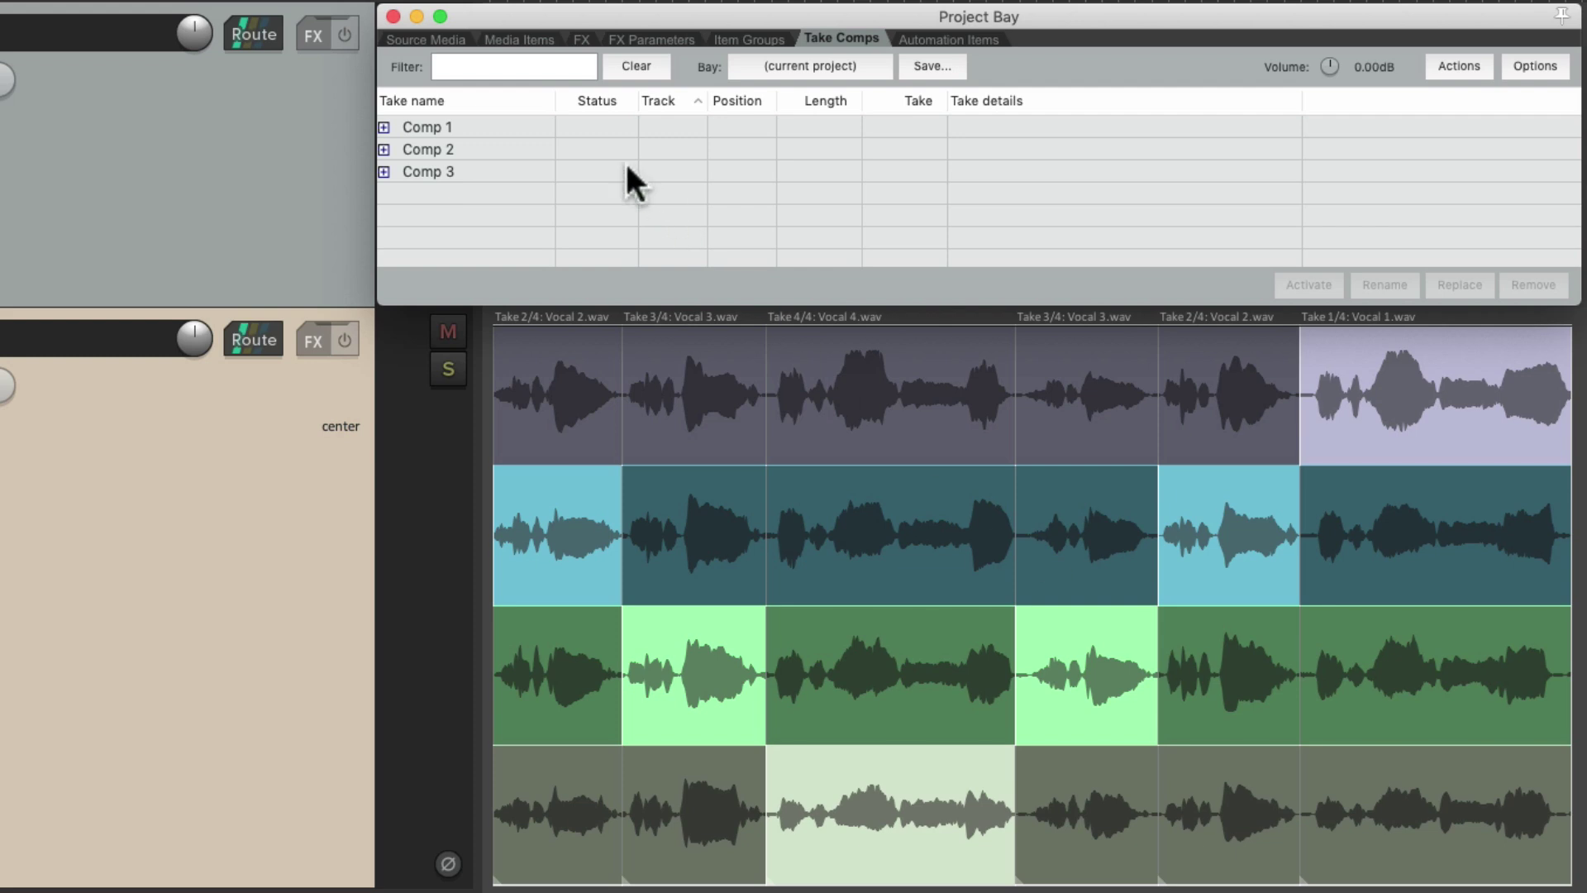
right_click(506, 125)
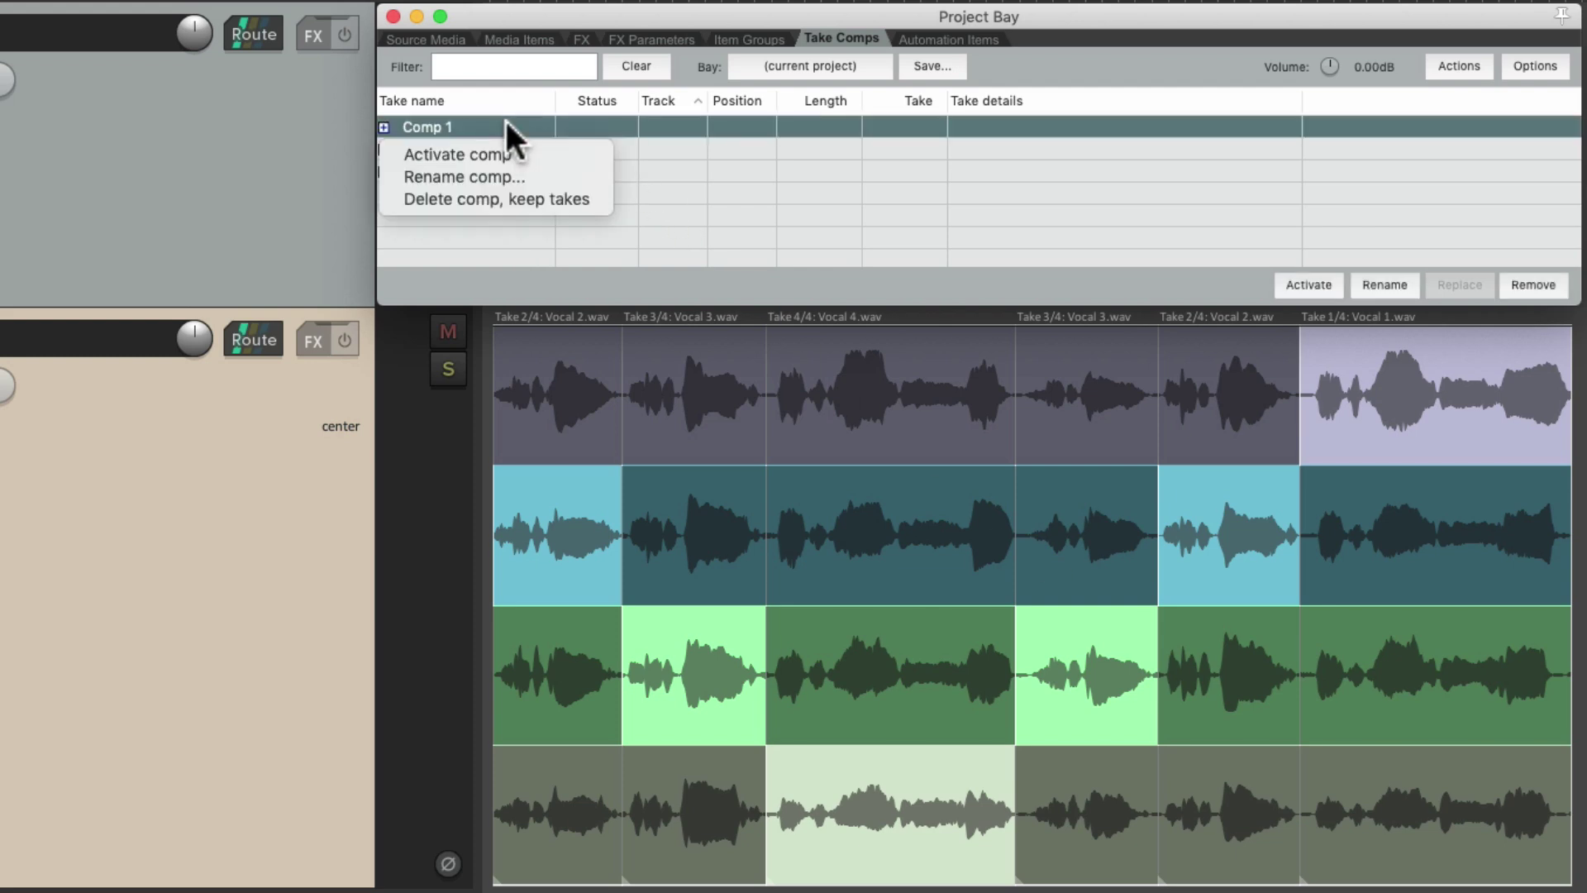
left_click(564, 173)
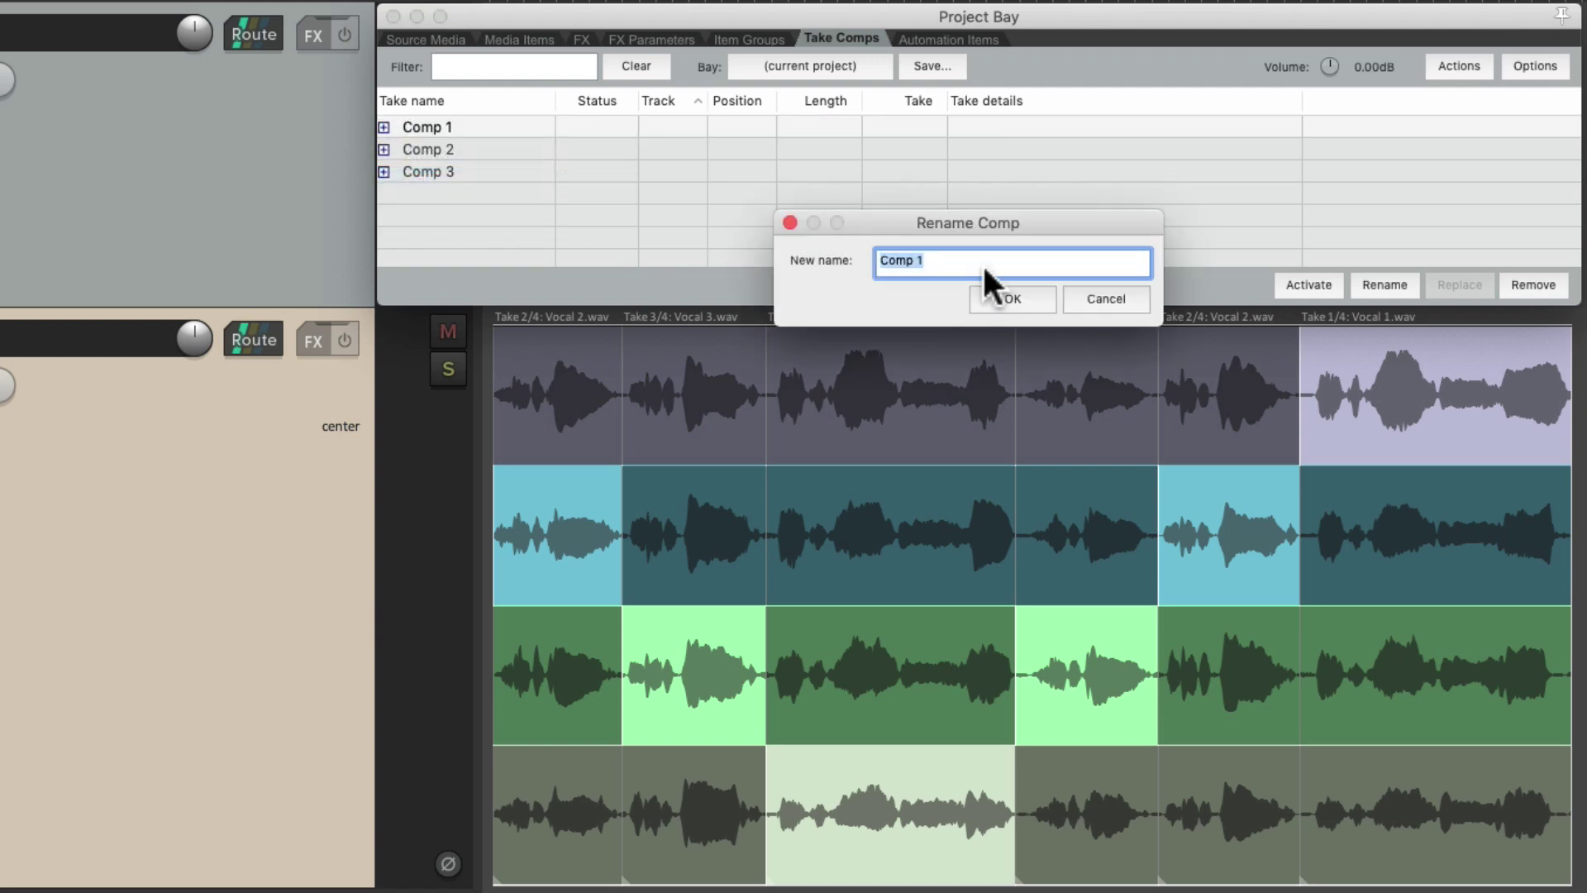
- Keep the name Comp 1, then set the six vocal segments to takes 1, 2, 1, 2, 1, 2
left_click(1015, 295)
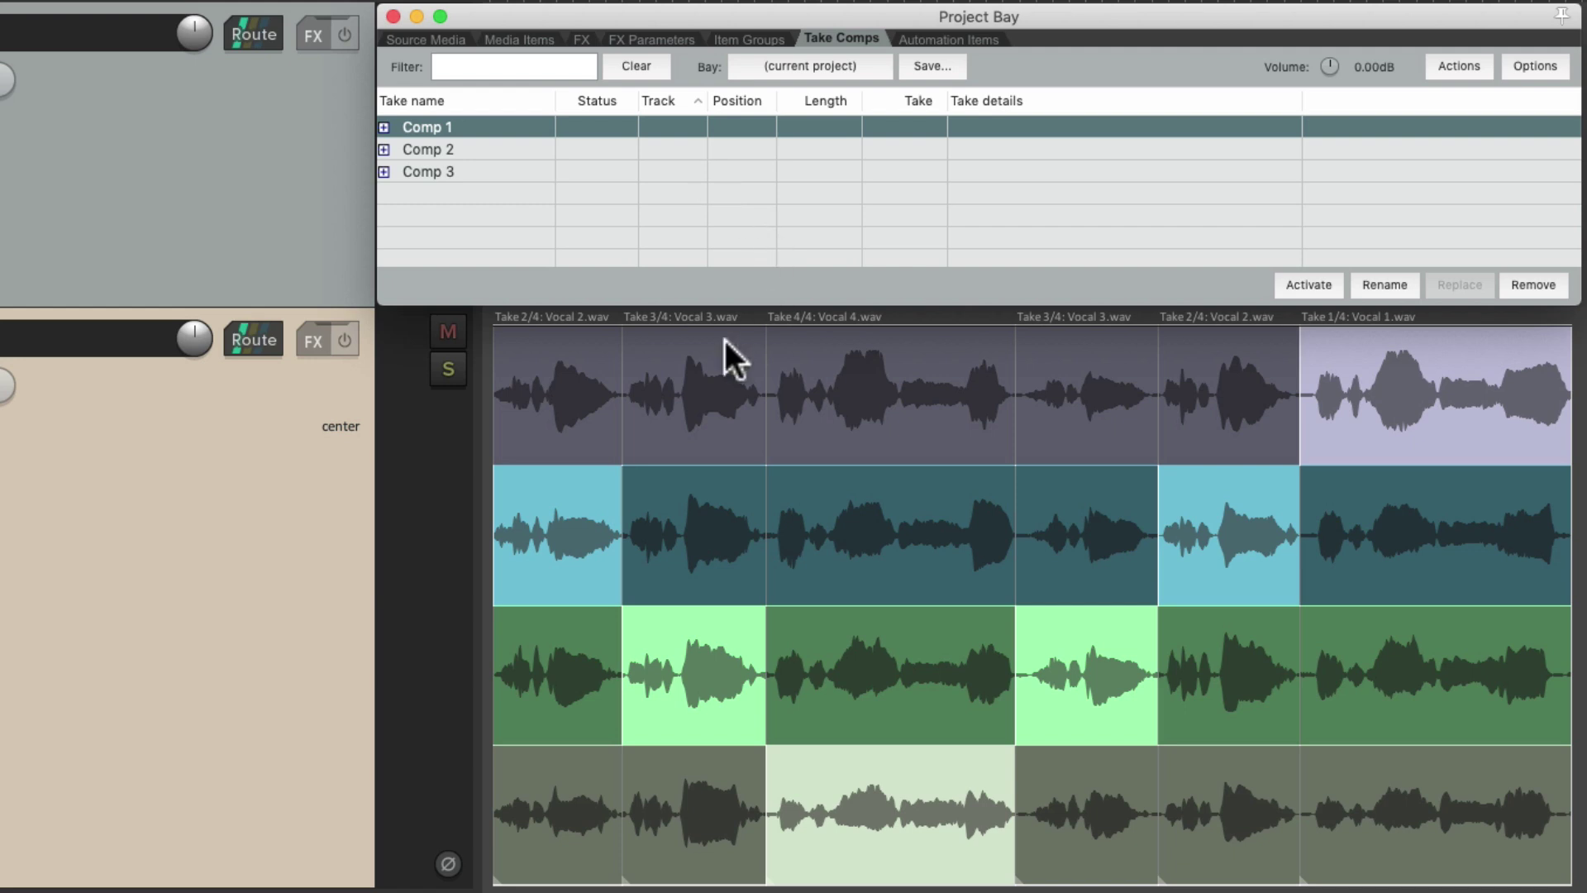
left_click(571, 335)
left_click(735, 475)
left_click(889, 375)
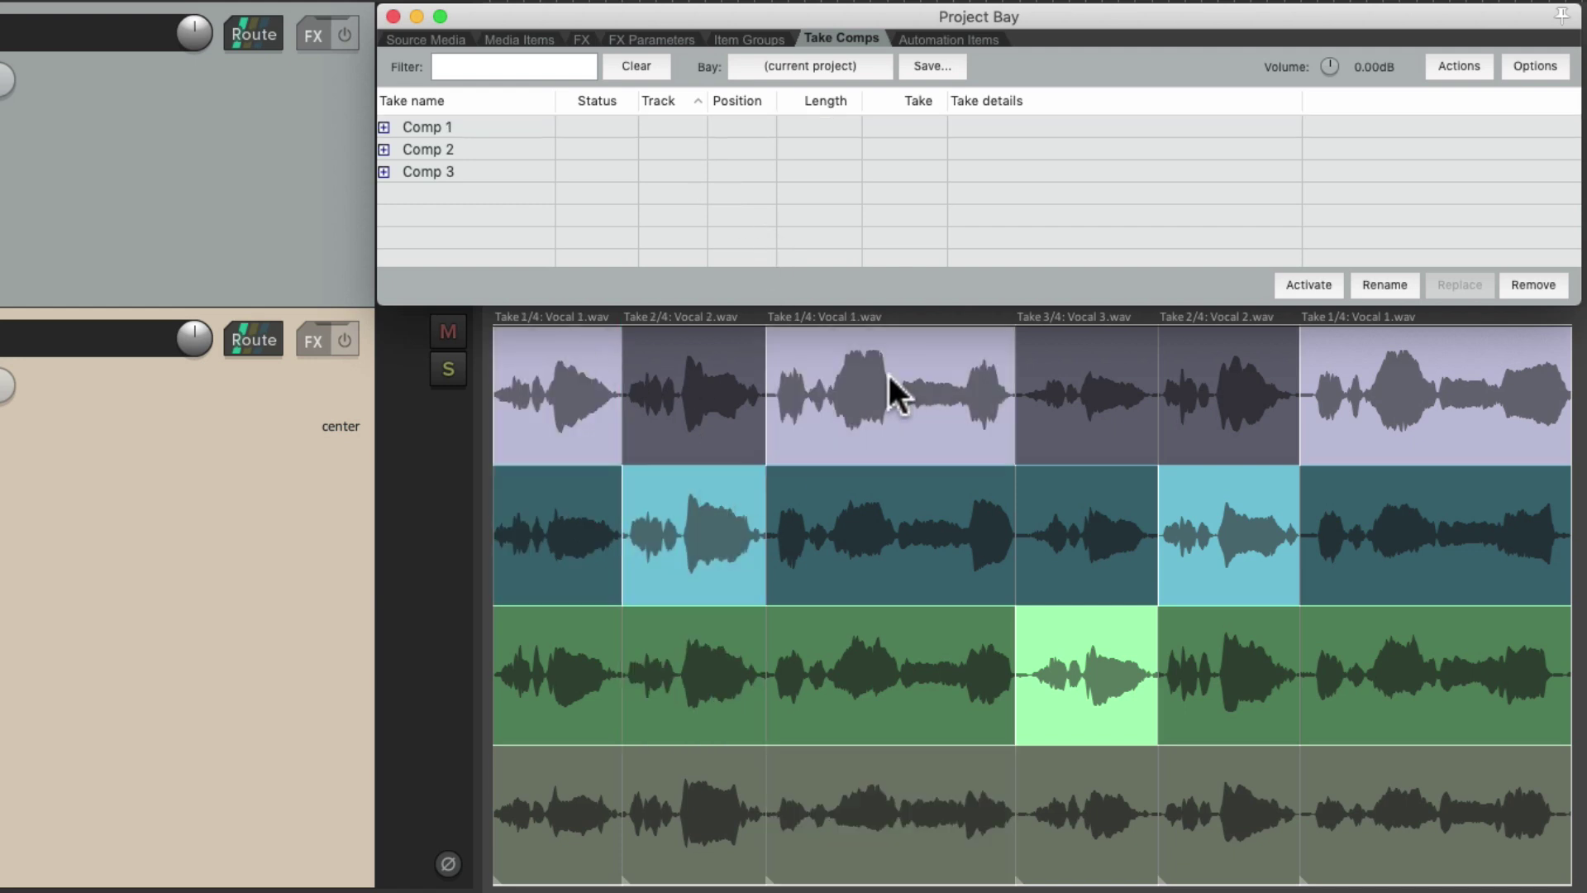
left_click(1084, 491)
left_click(1178, 394)
left_click(1362, 498)
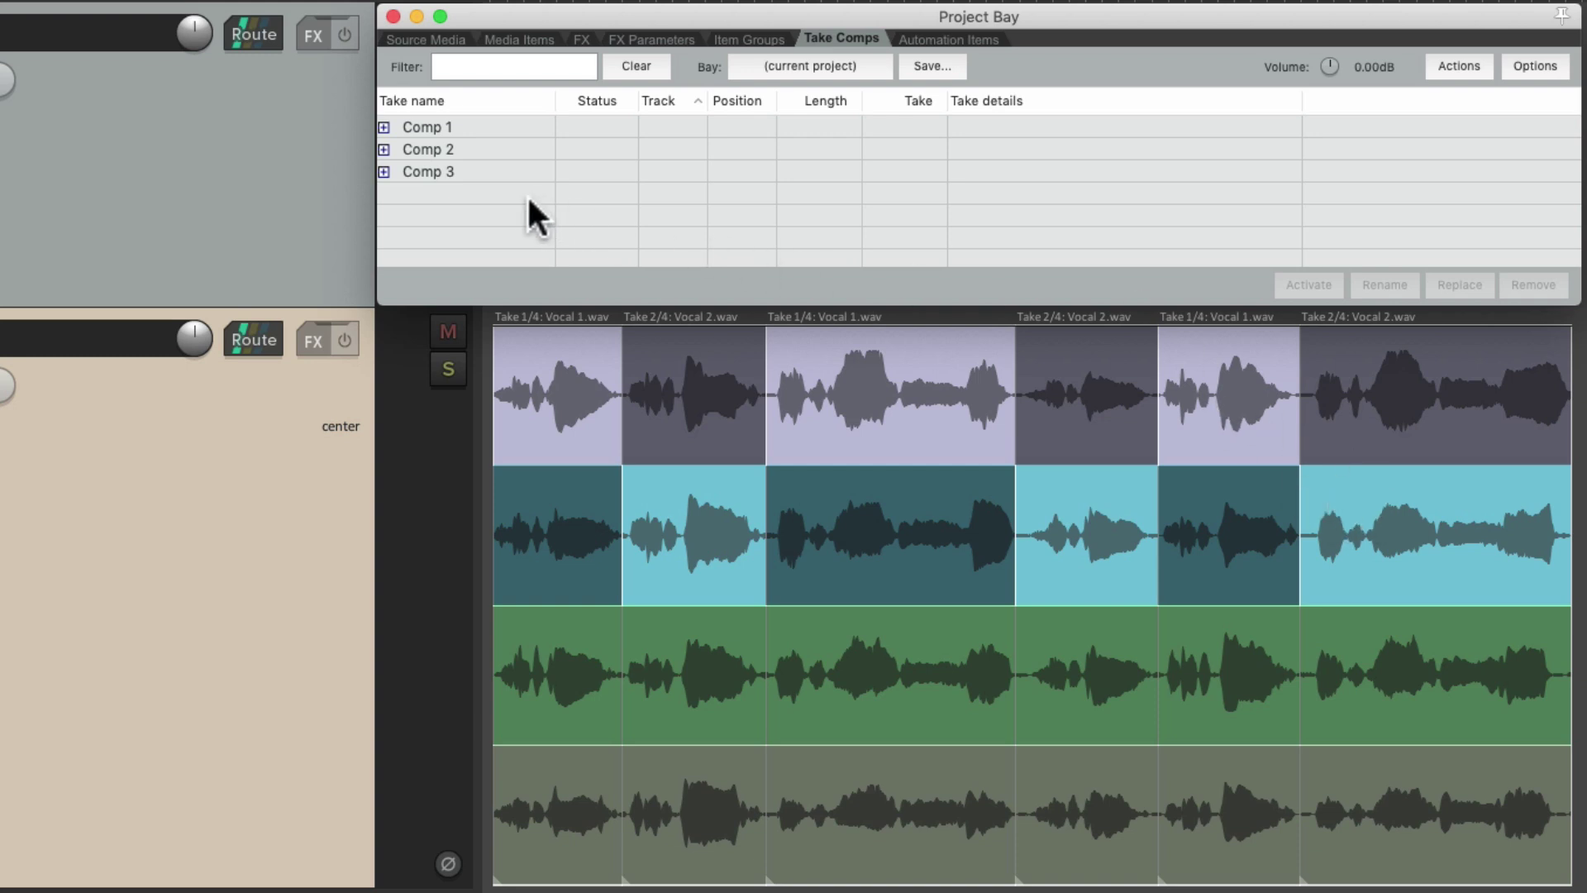
right_click(501, 206)
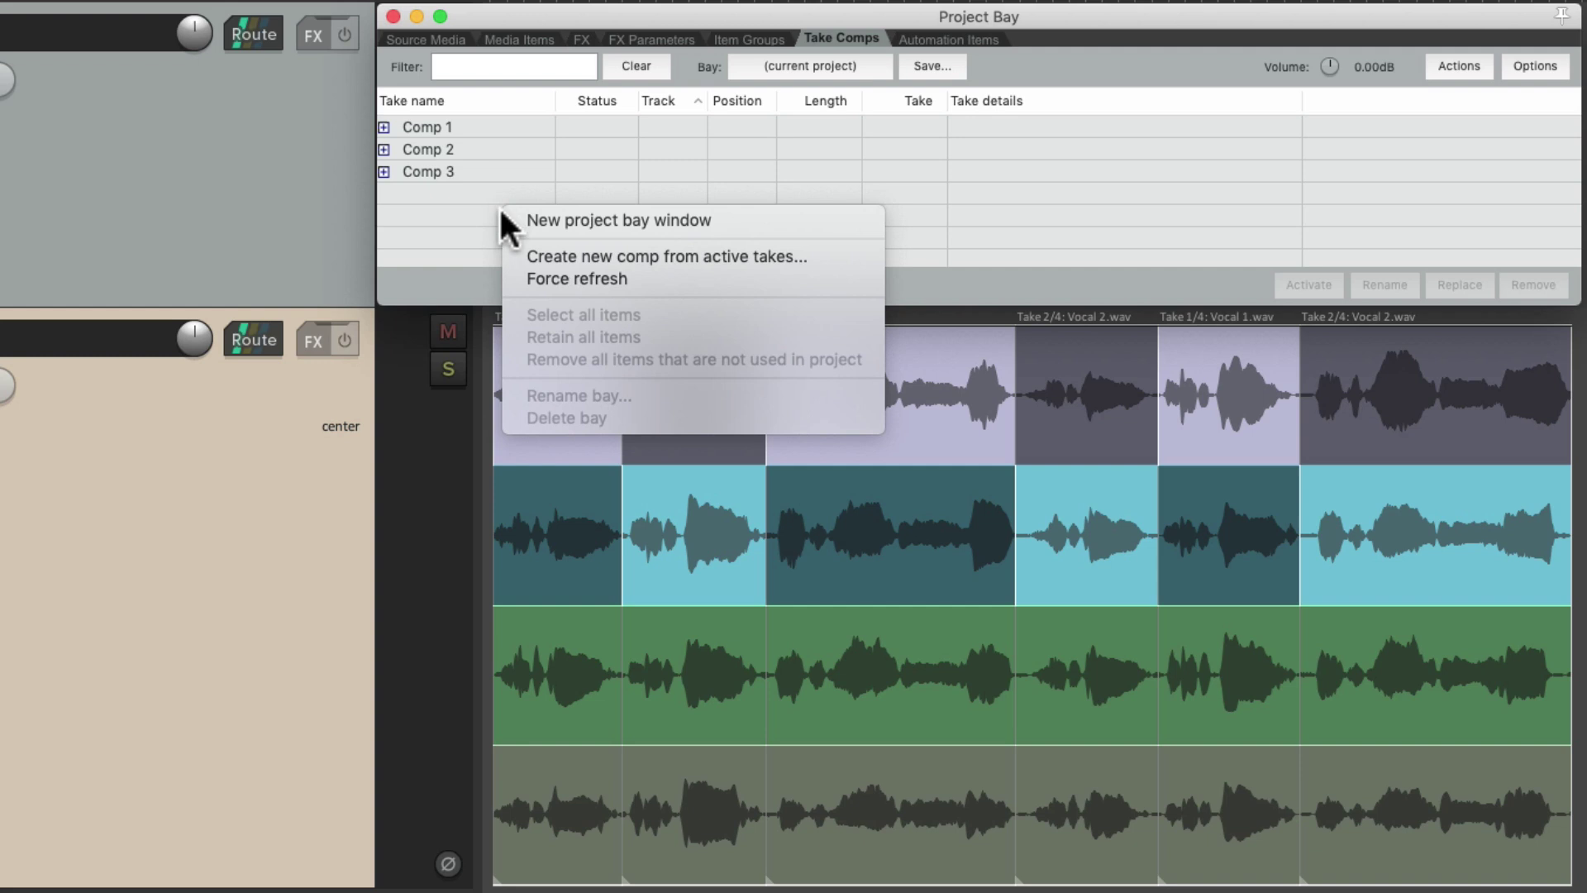
left_click(506, 256)
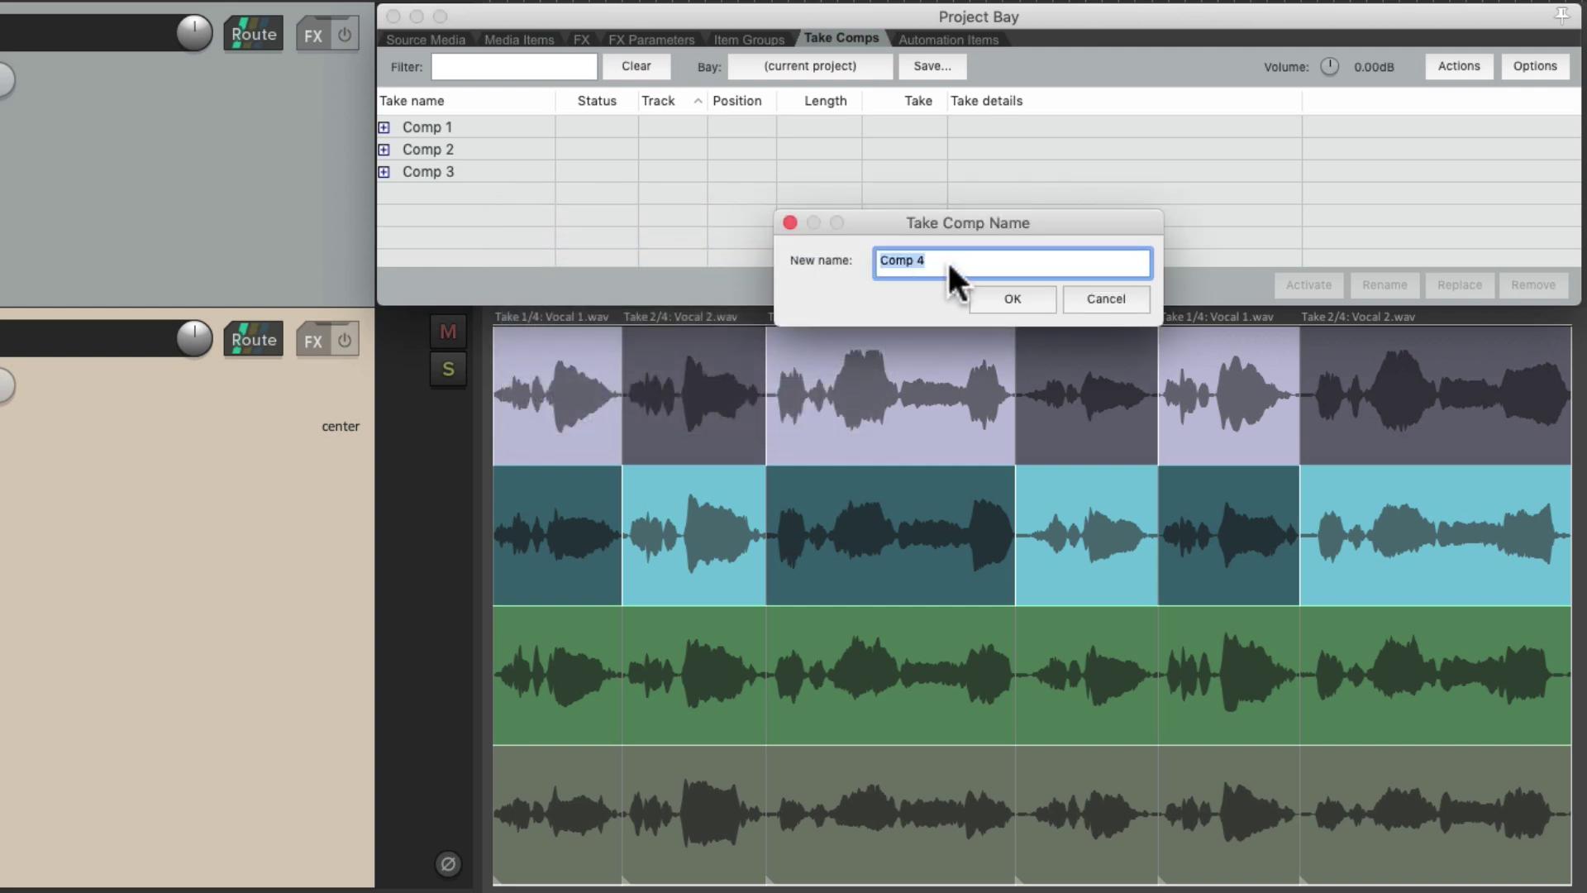
left_click(1010, 298)
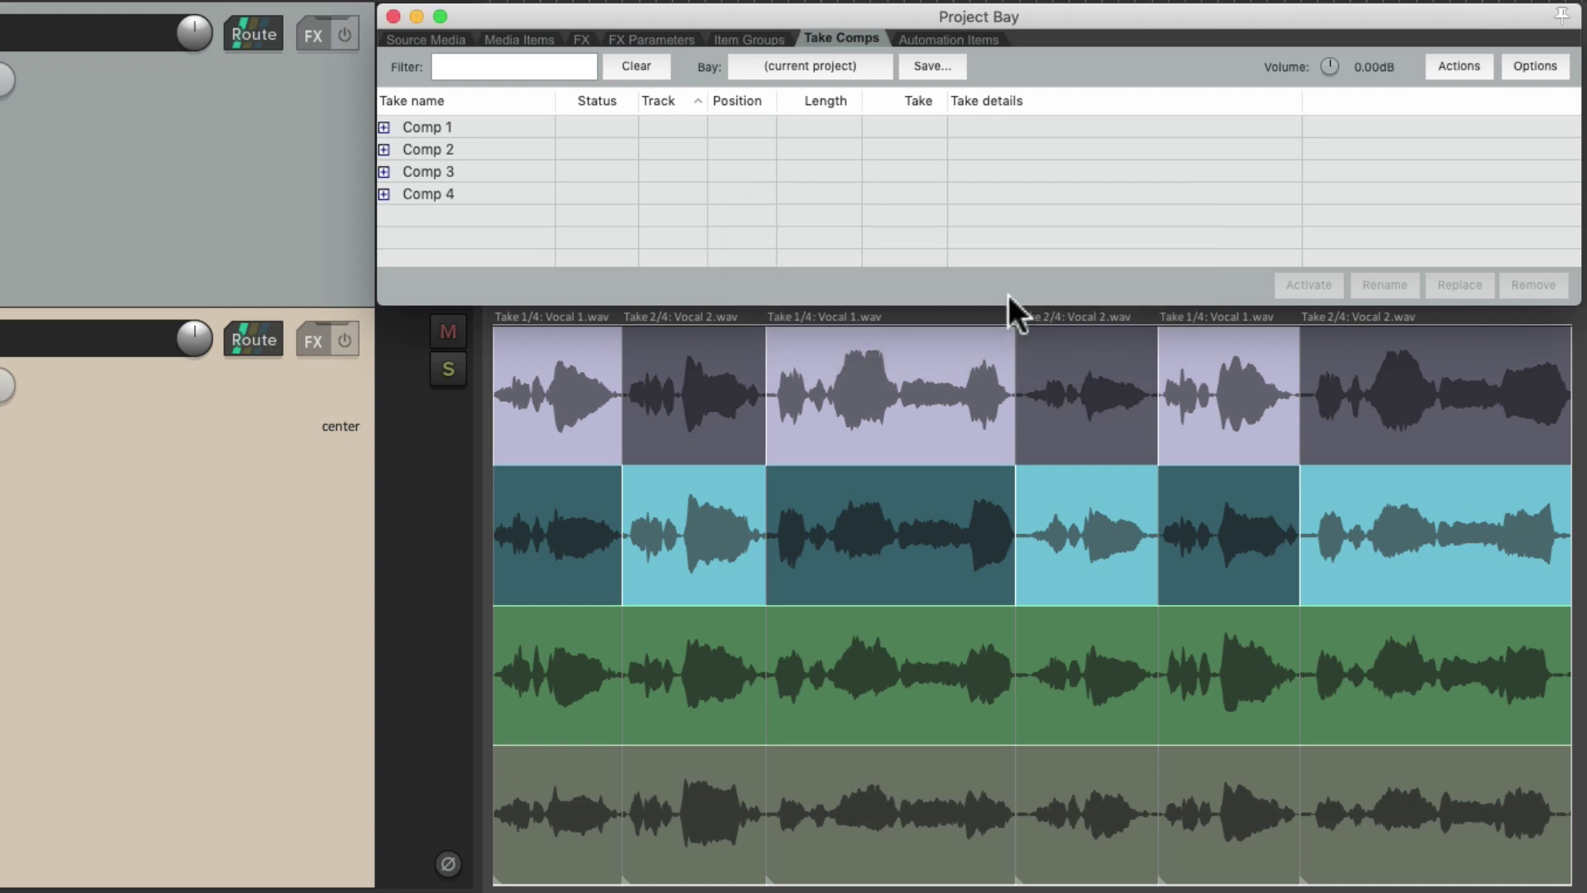
left_click(512, 195)
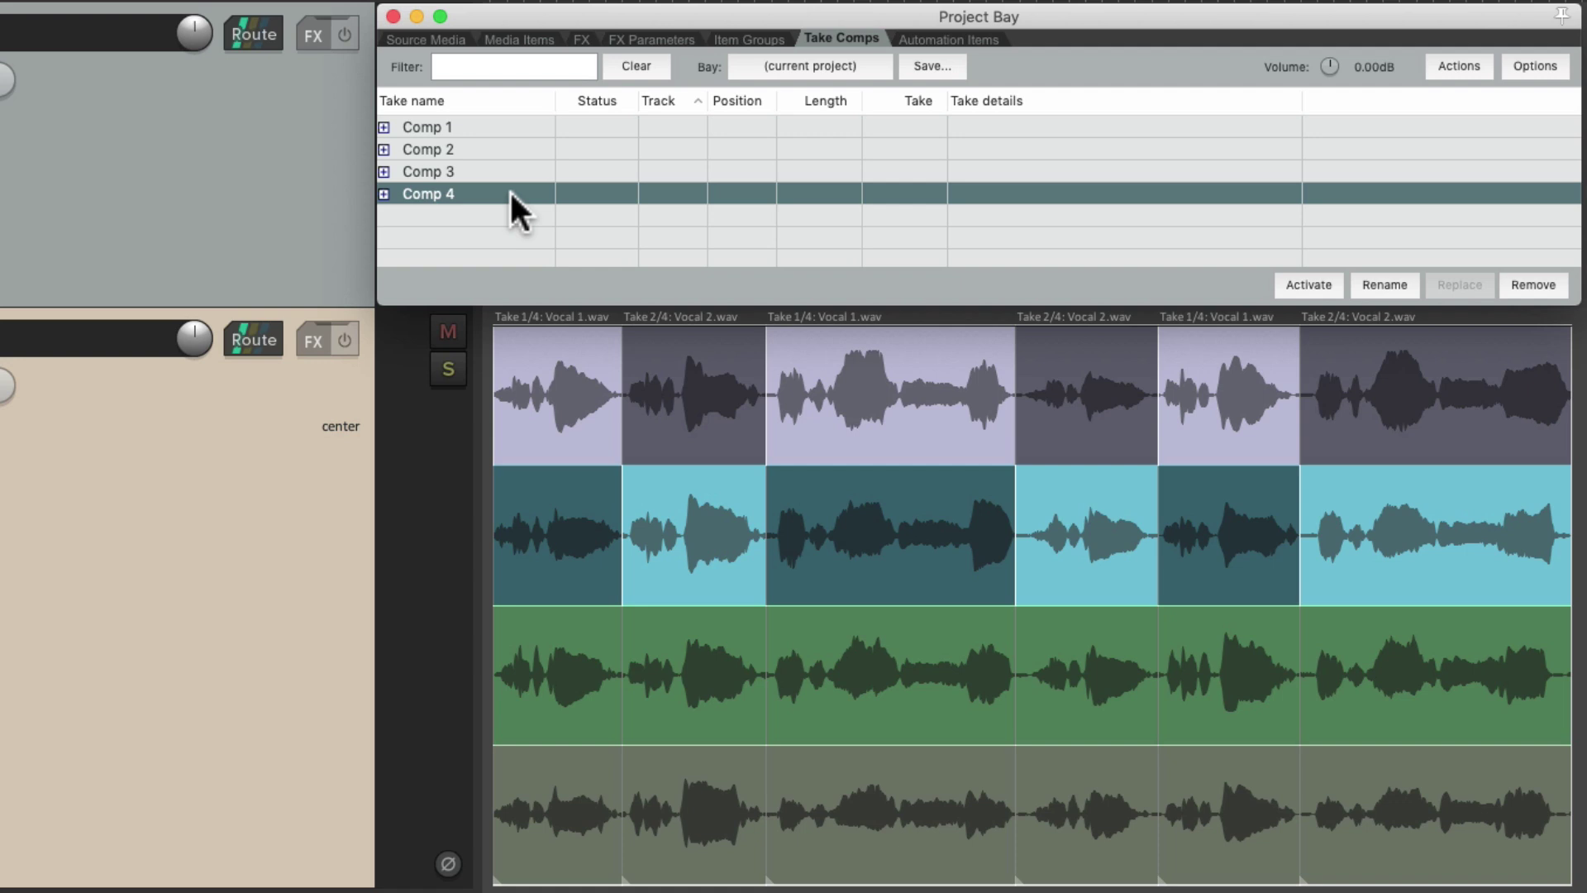
right_click(509, 190)
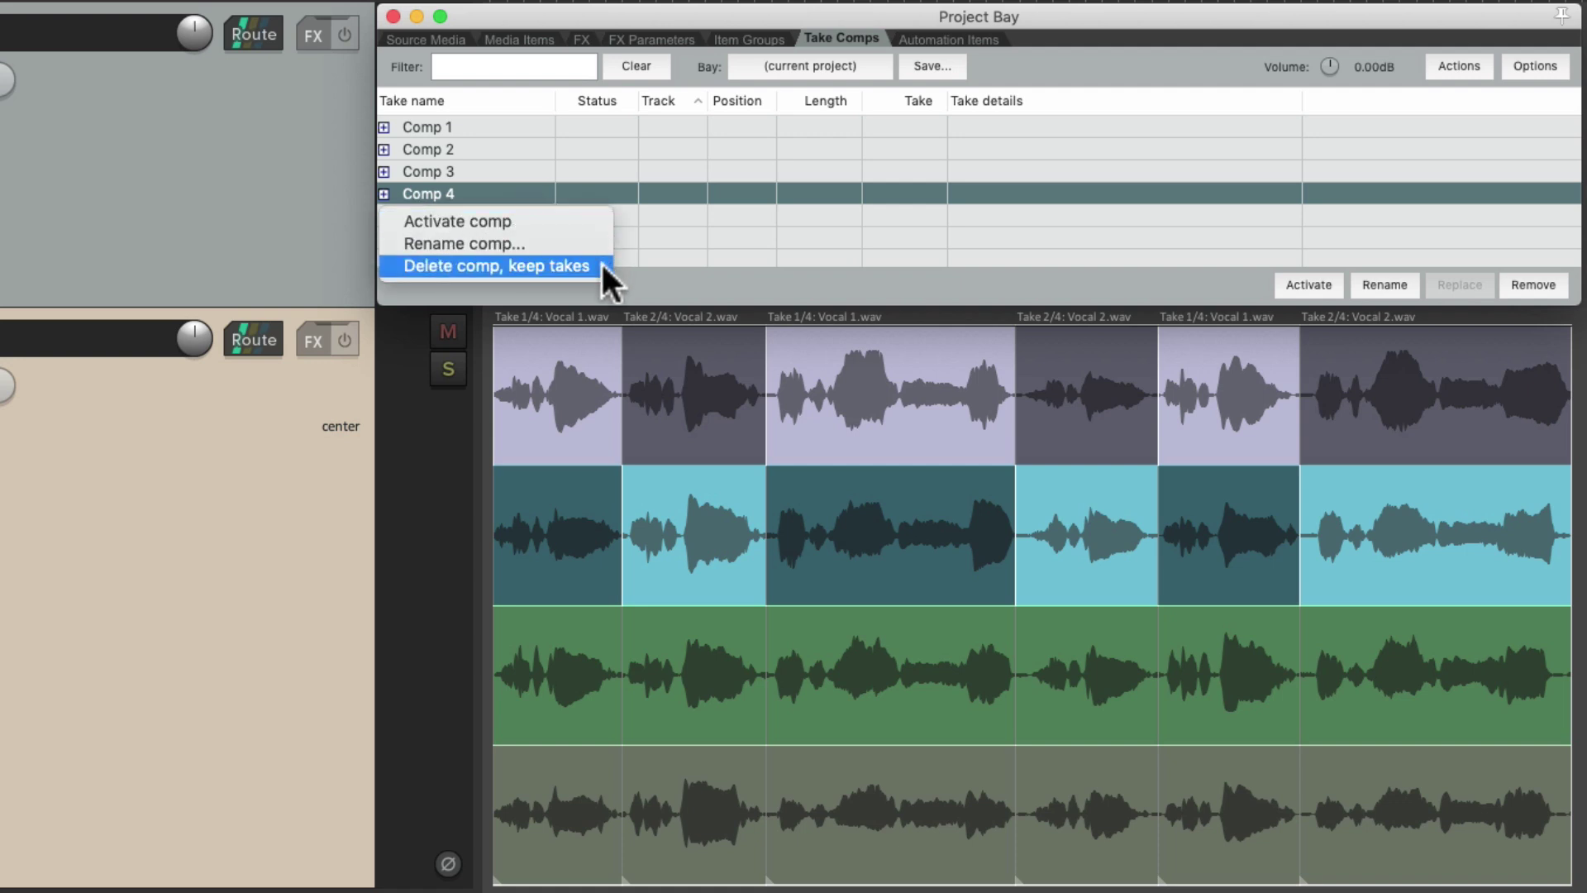
left_click(496, 266)
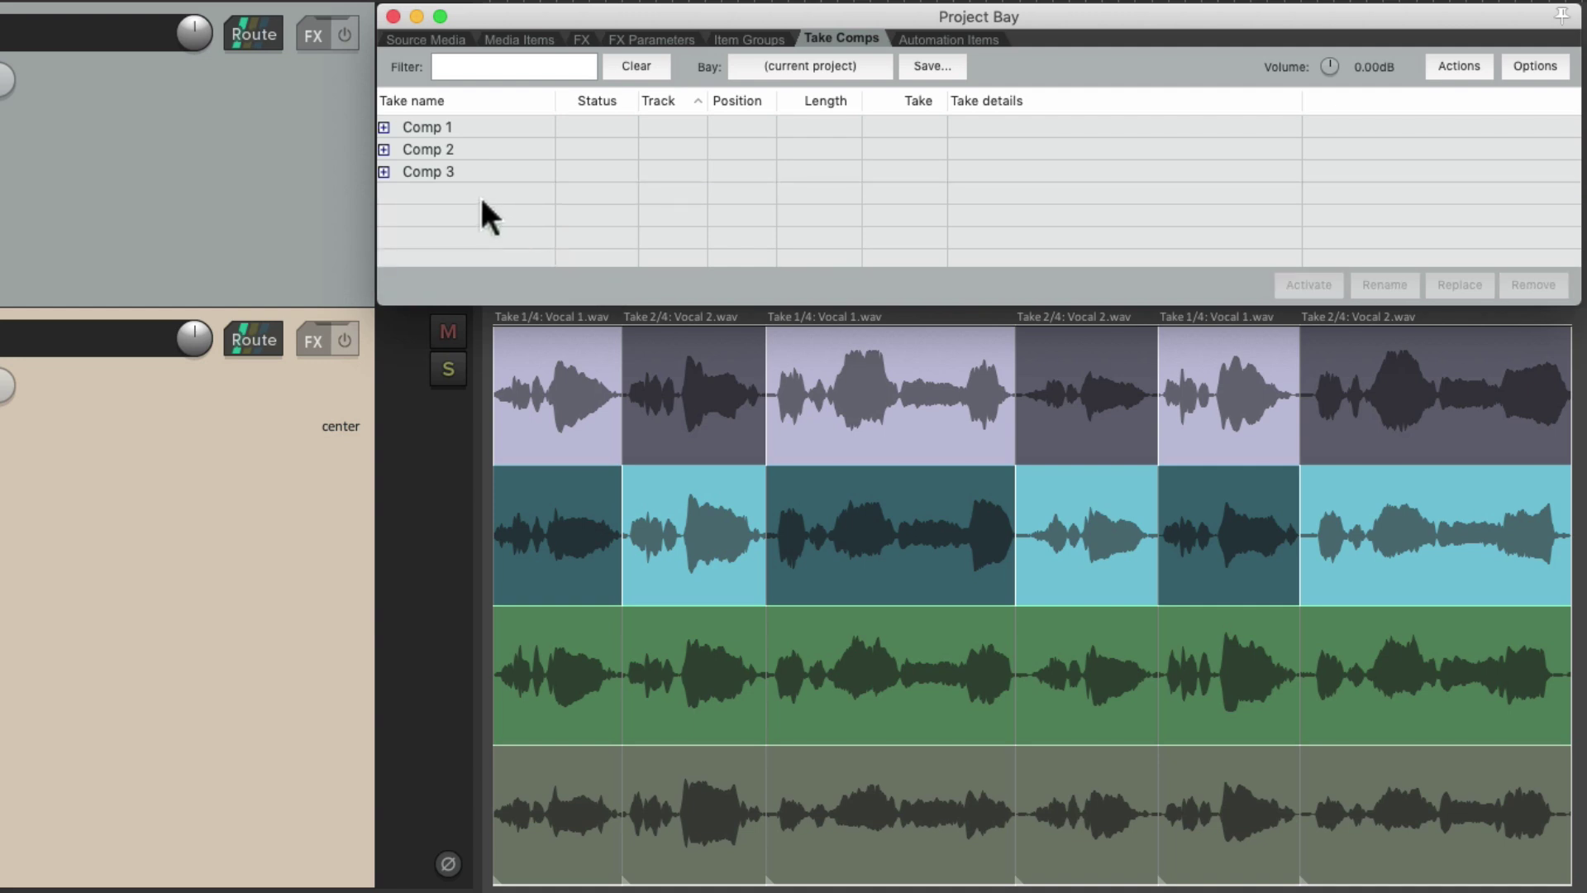
- Expand Comp 1 to list its Vocal takes, activate Comp 1, then browse Comp 2 and Comp 3
left_click(384, 128)
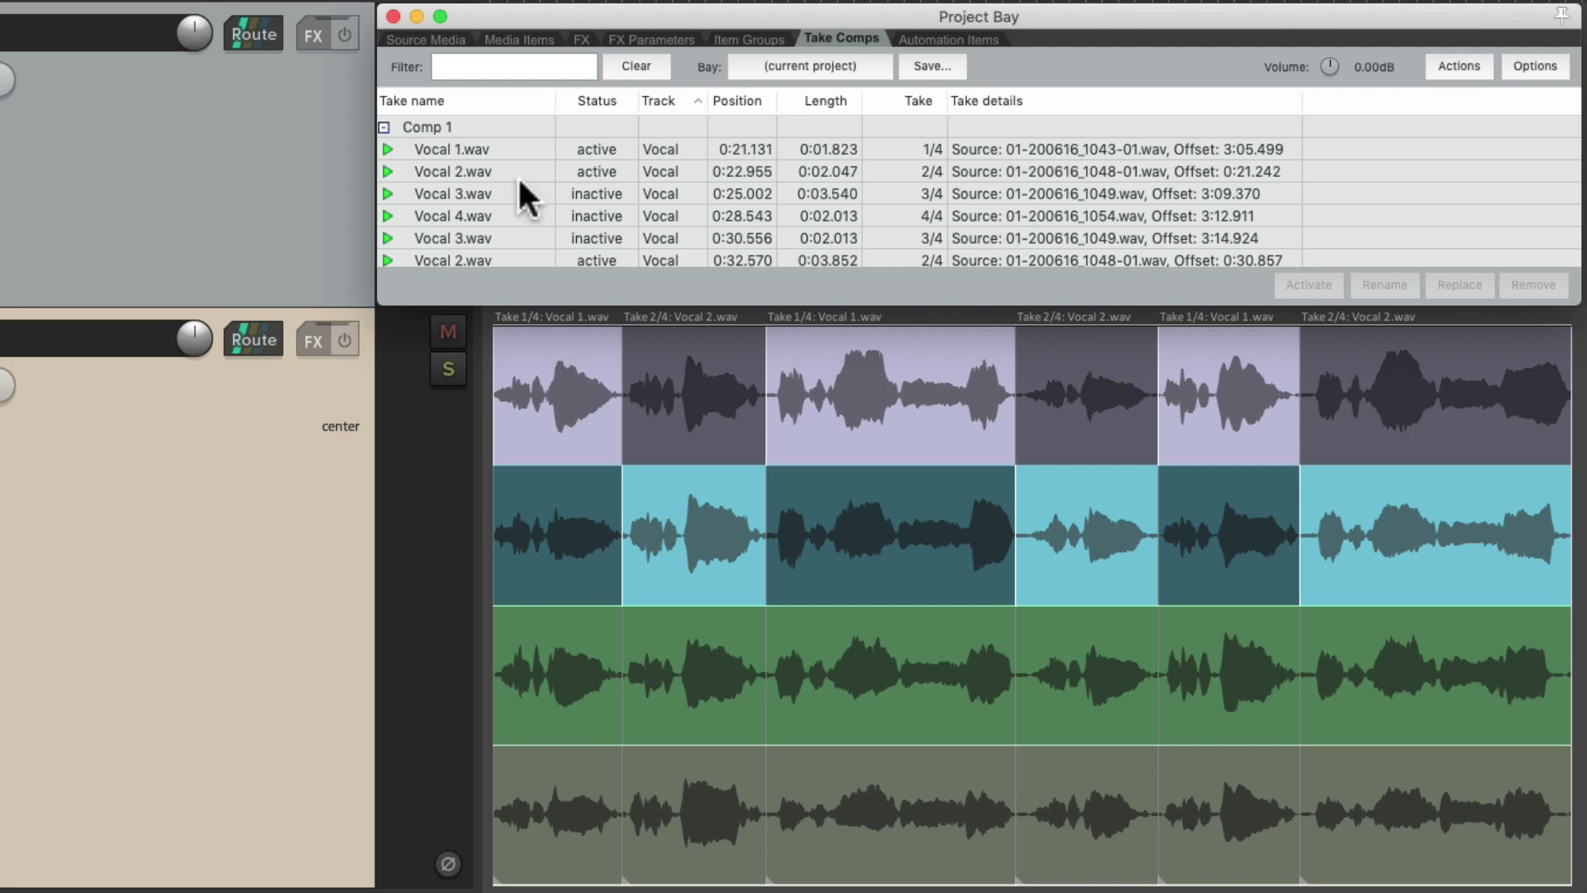
right_click(509, 121)
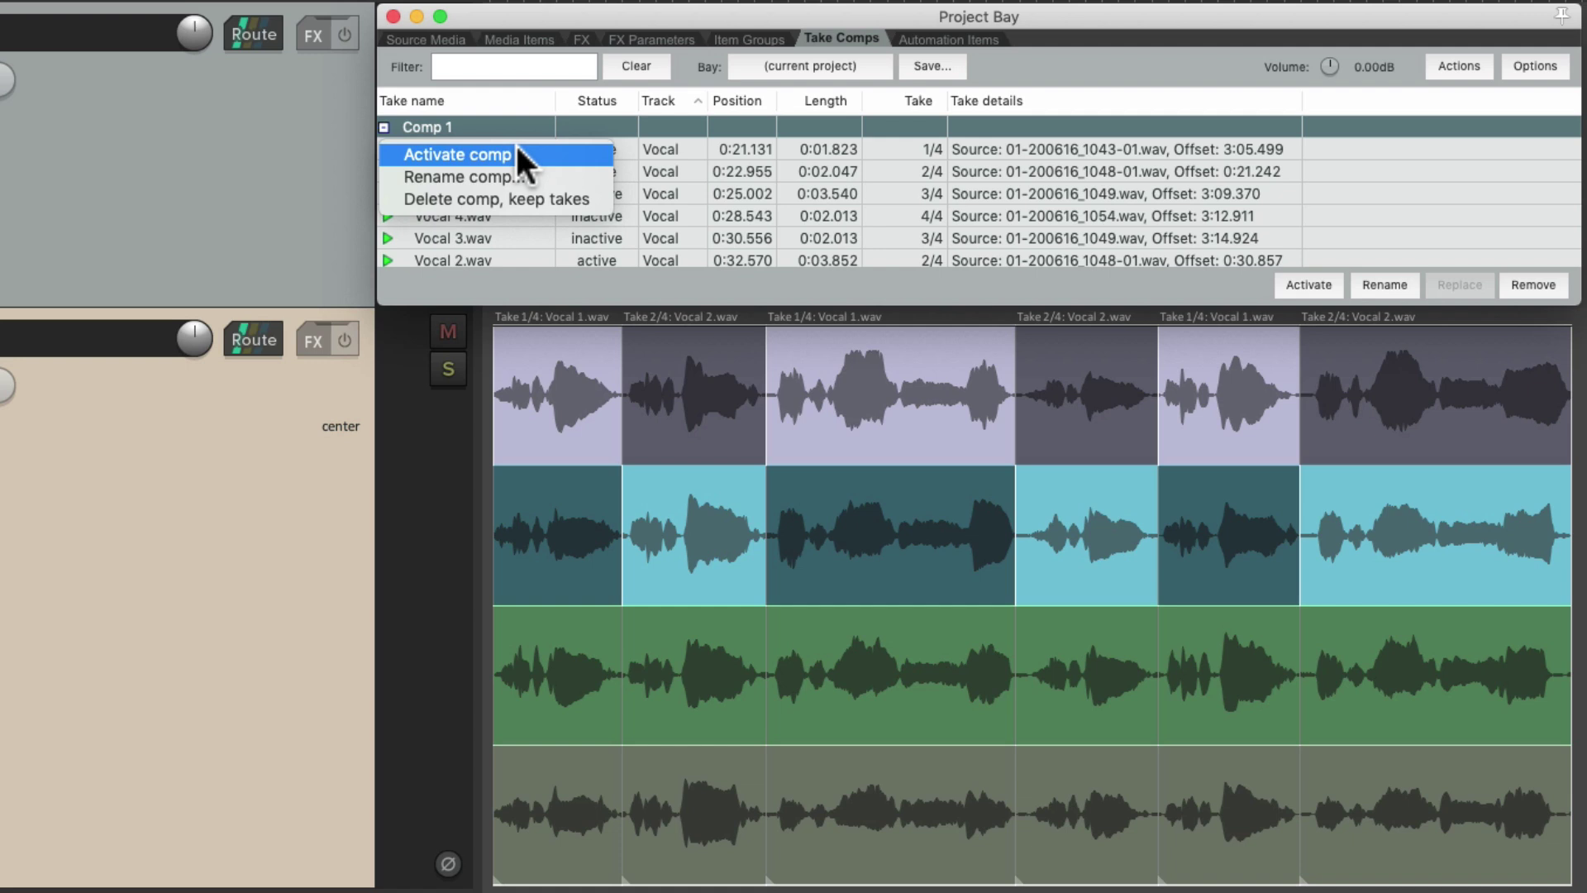
left_click(514, 142)
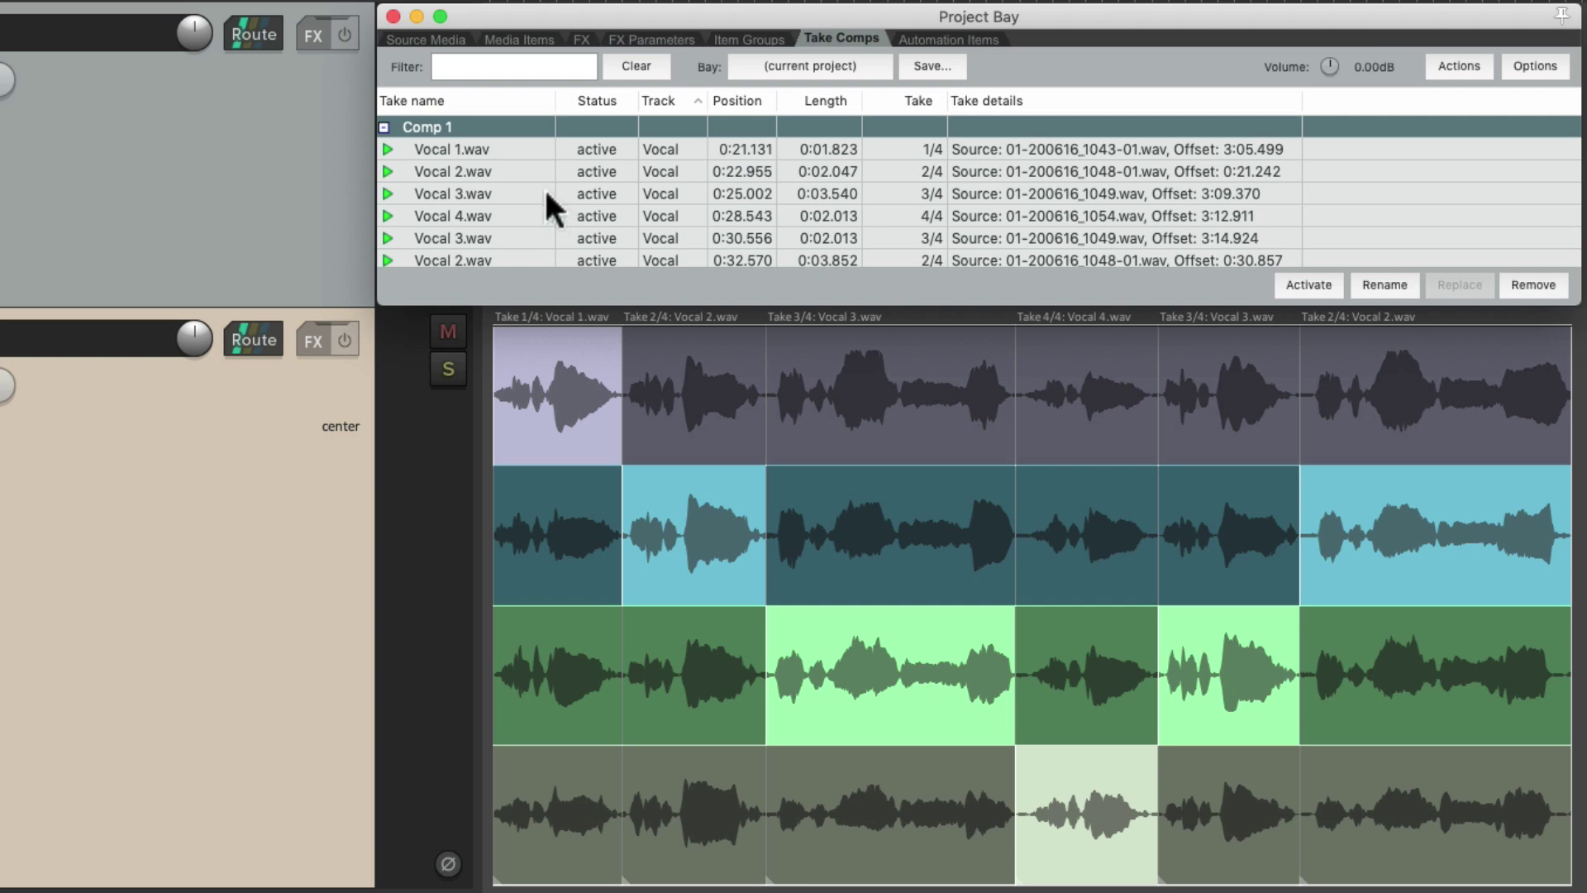
scroll(546, 190, "down", 5)
scroll(537, 174, "down", 1)
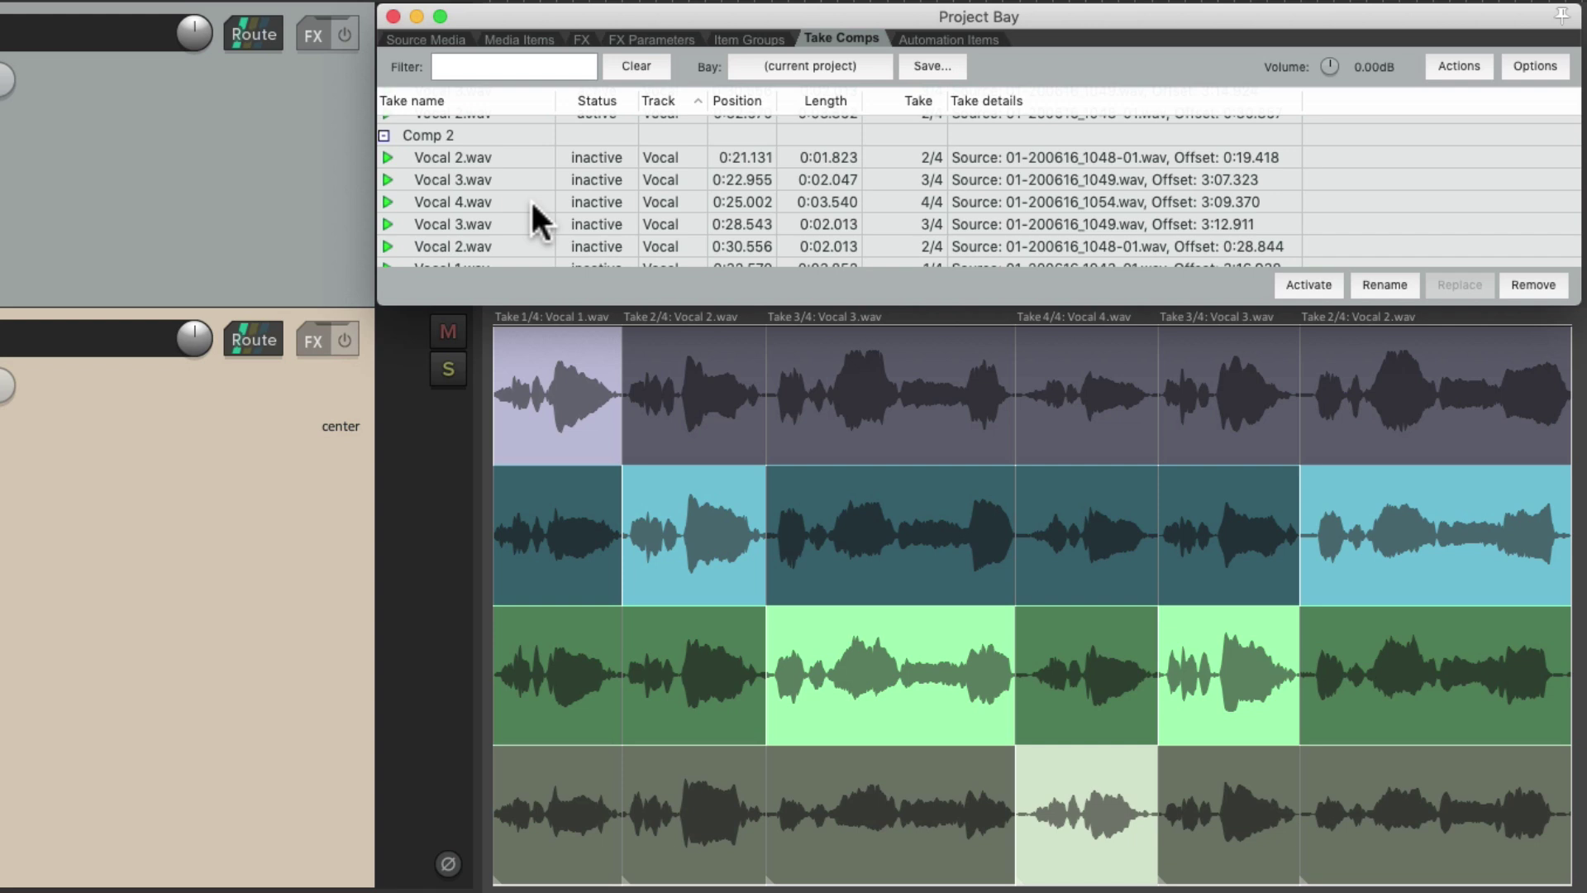
scroll(532, 205, "down", 5)
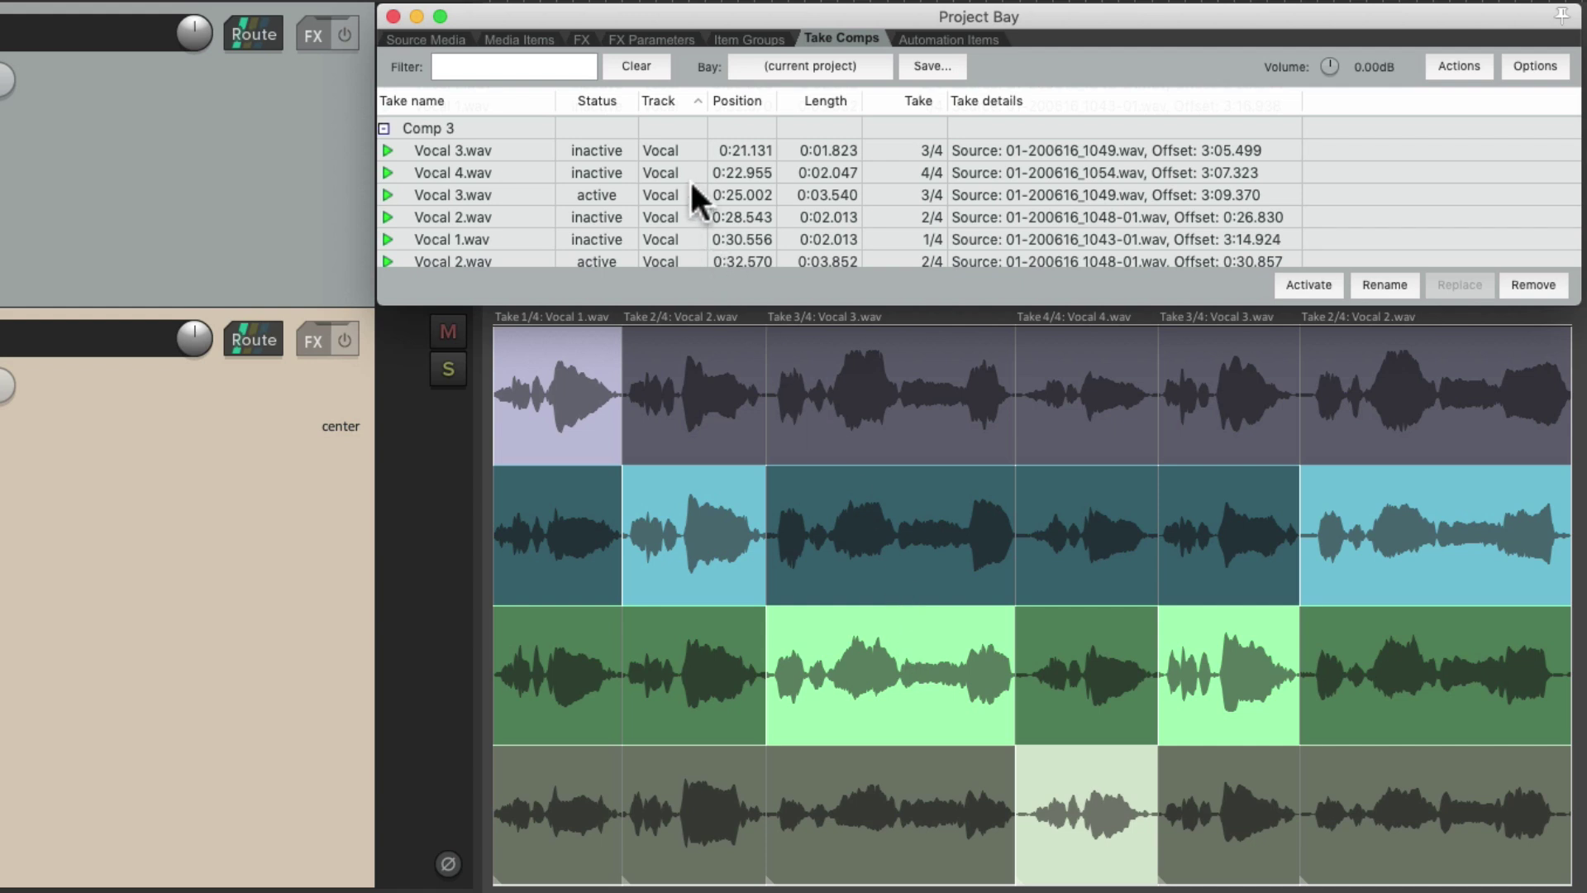
scroll(689, 178, "down", 1)
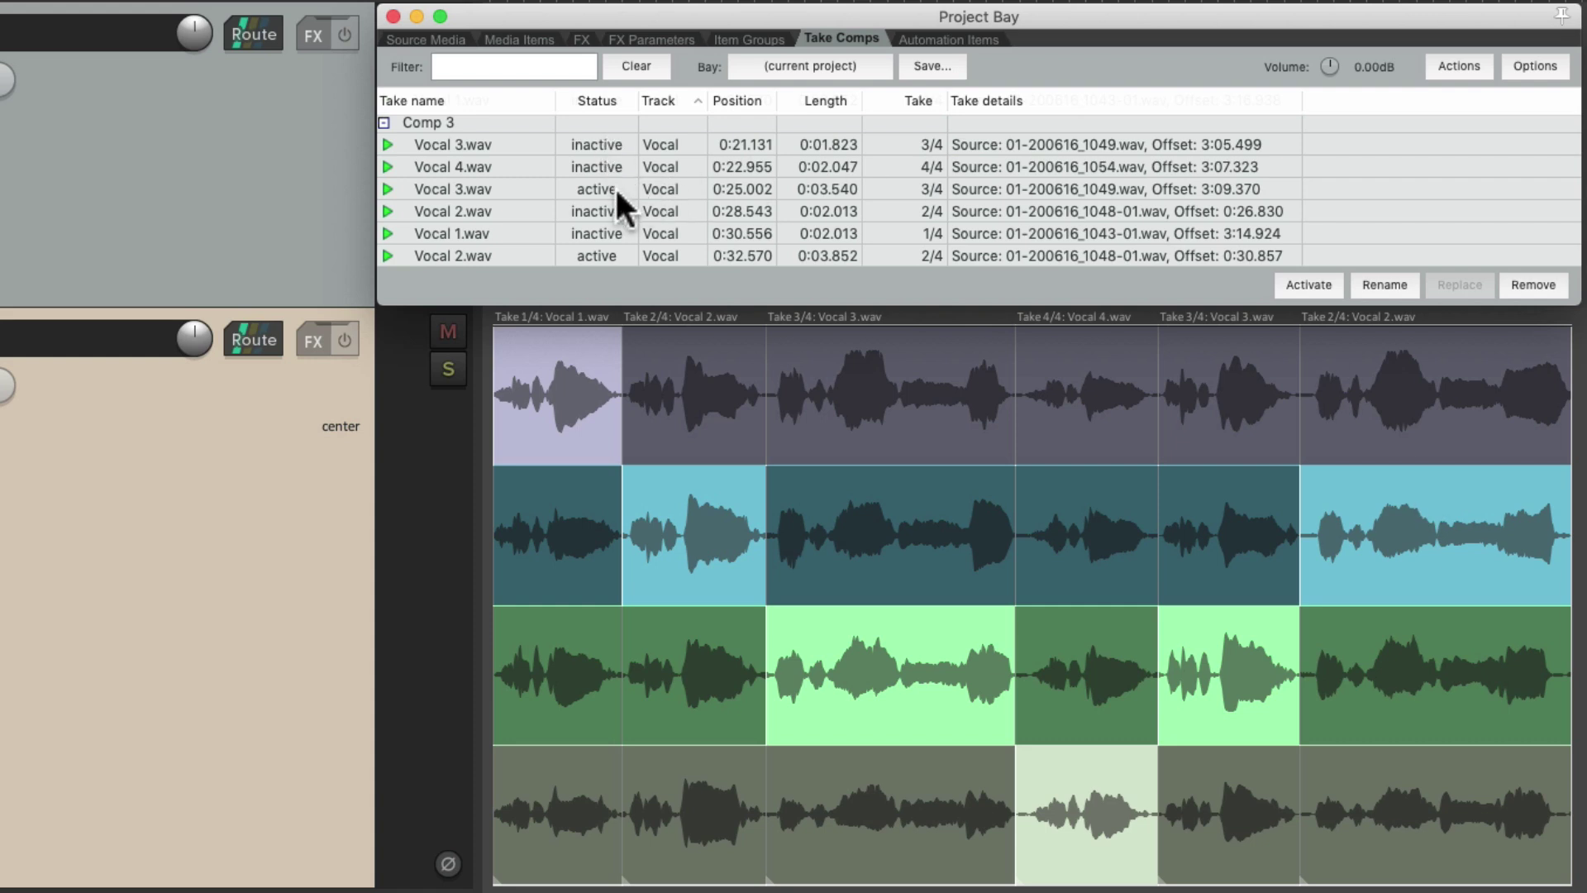
scroll(618, 192, "up", 5)
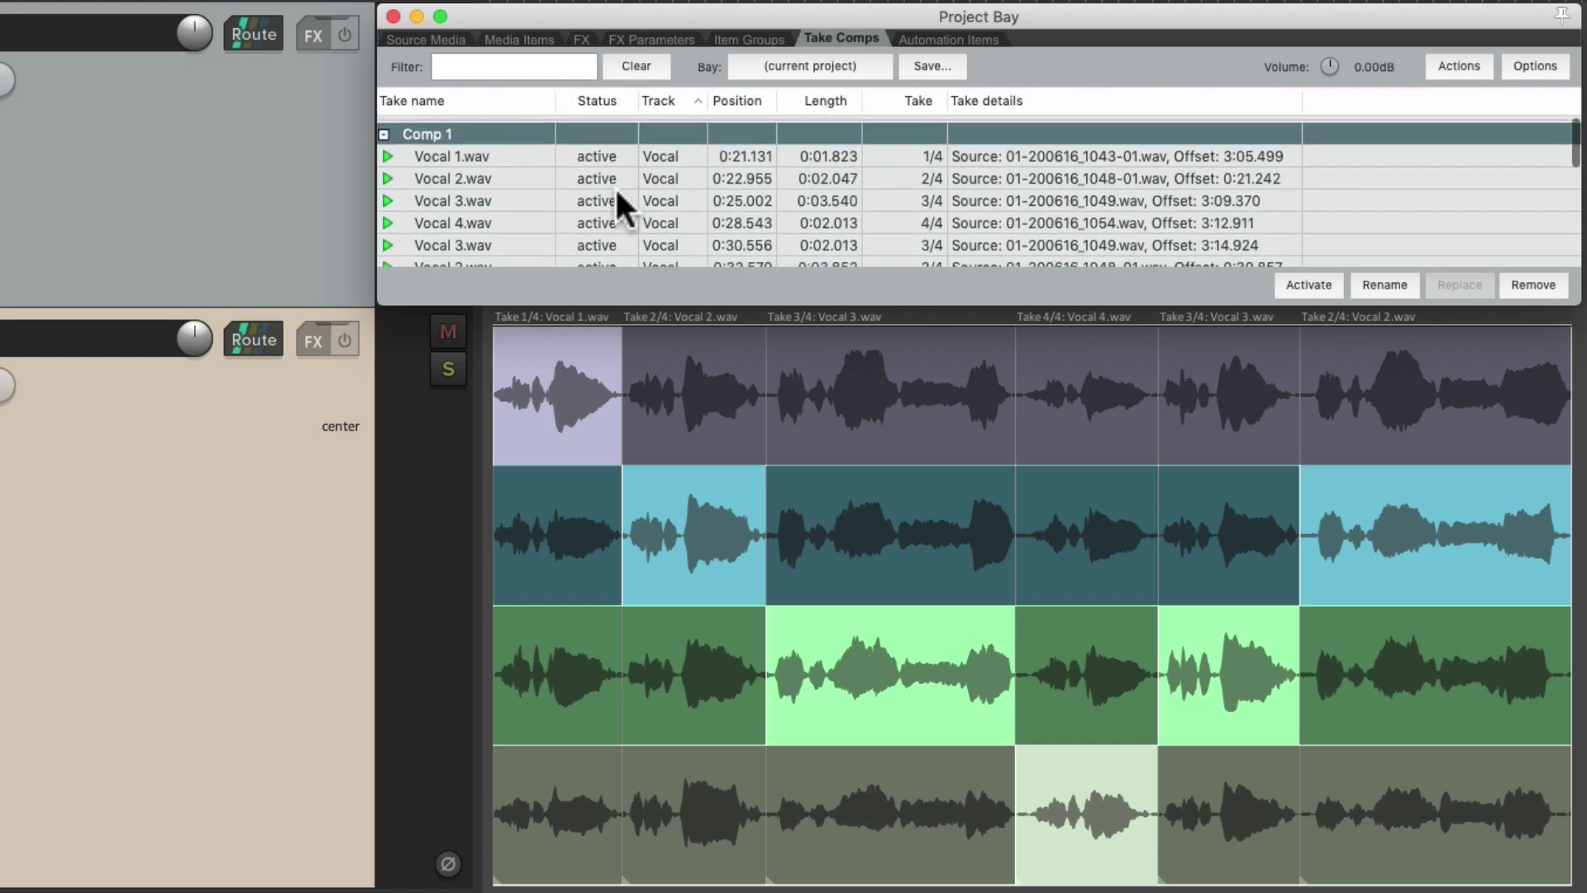
- Activate Comp 2's Vocal 2.wav, Vocal 3.wav and Vocal 4.wav takes, then collapse Comp 2
scroll(611, 209, "down", 4)
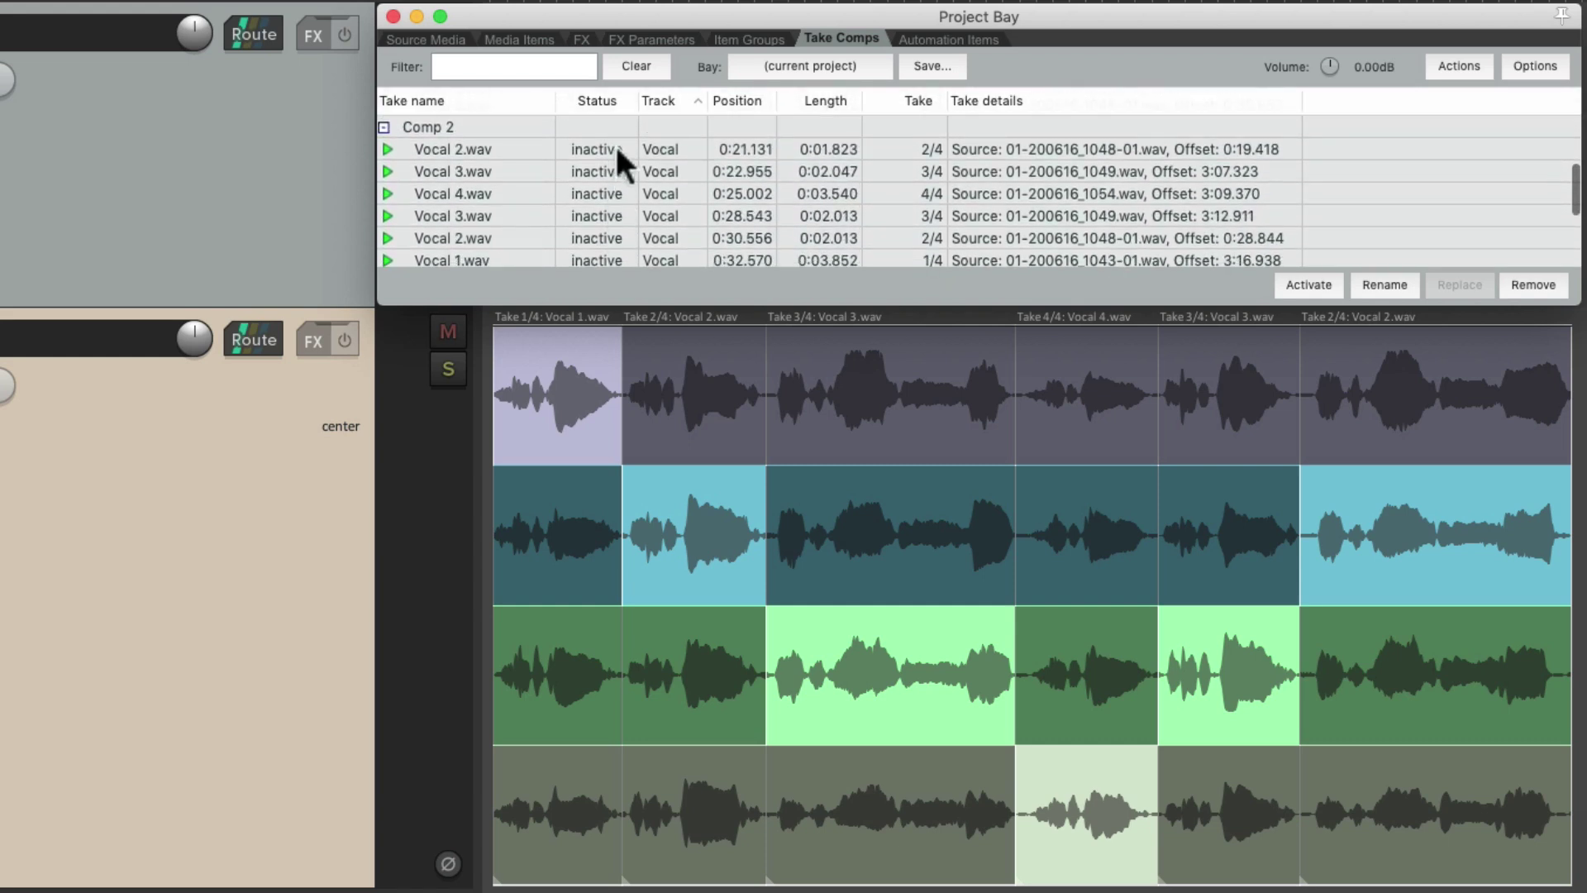
right_click(619, 149)
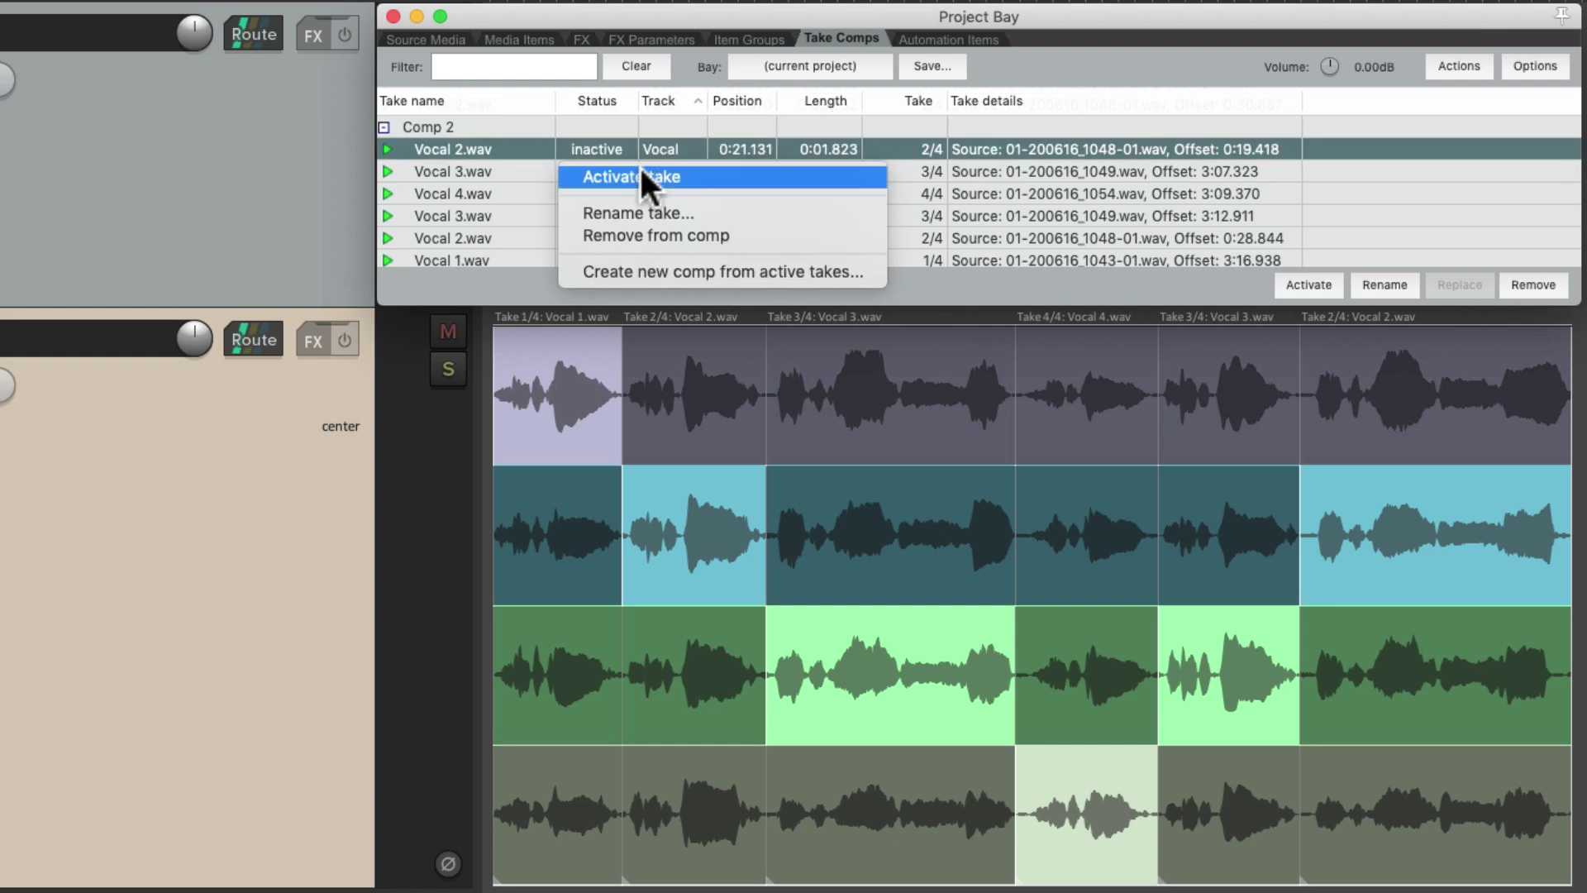
left_click(641, 172)
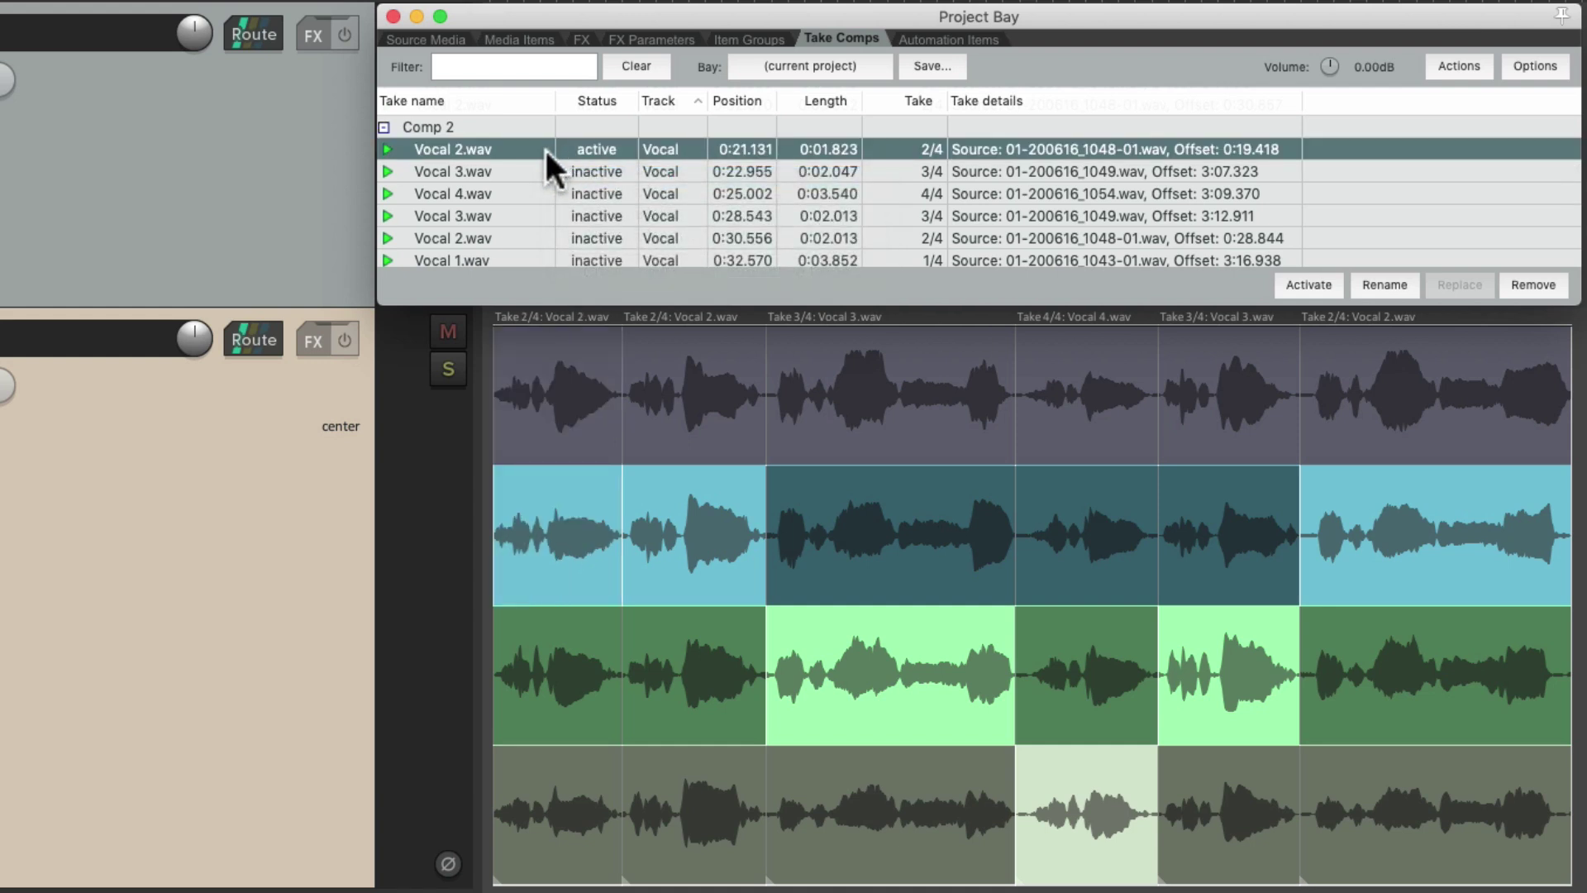
right_click(590, 170)
left_click(609, 195)
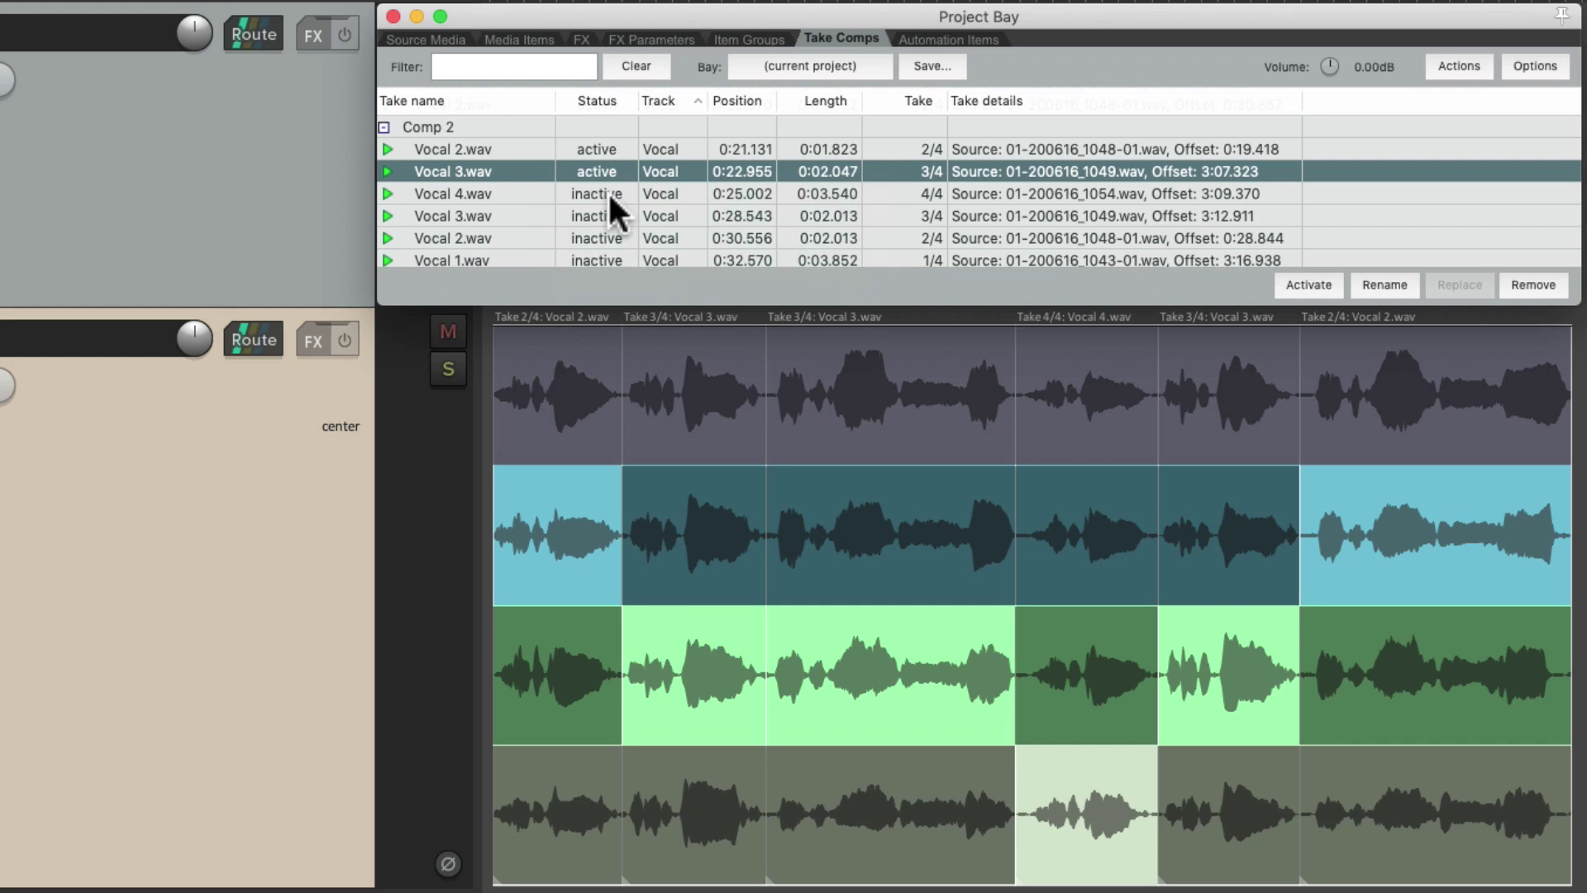
right_click(592, 192)
left_click(594, 218)
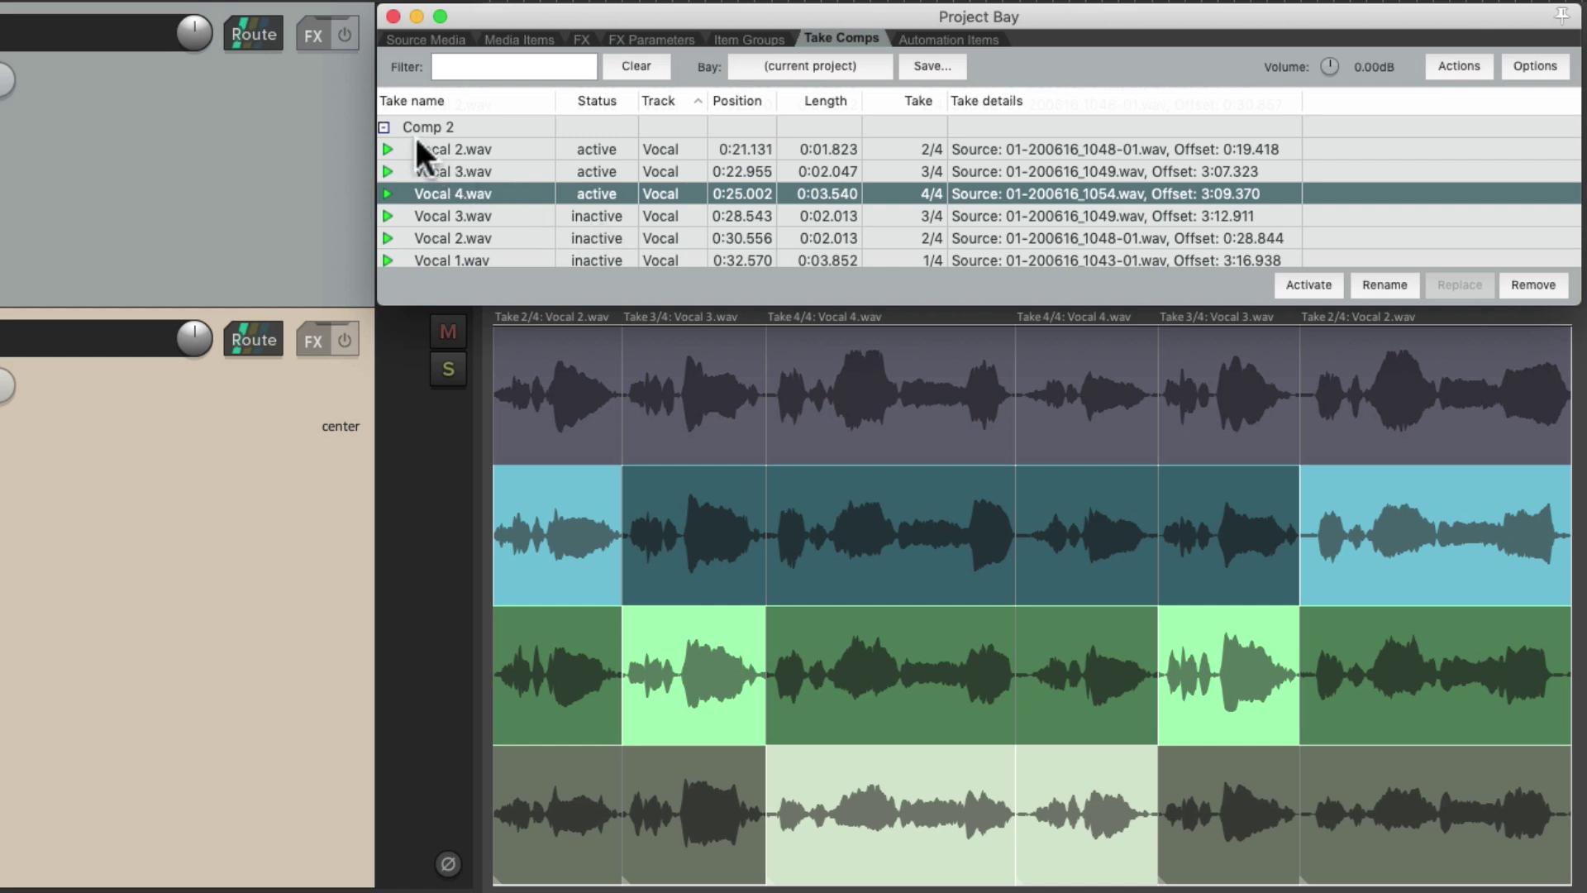
left_click(384, 126)
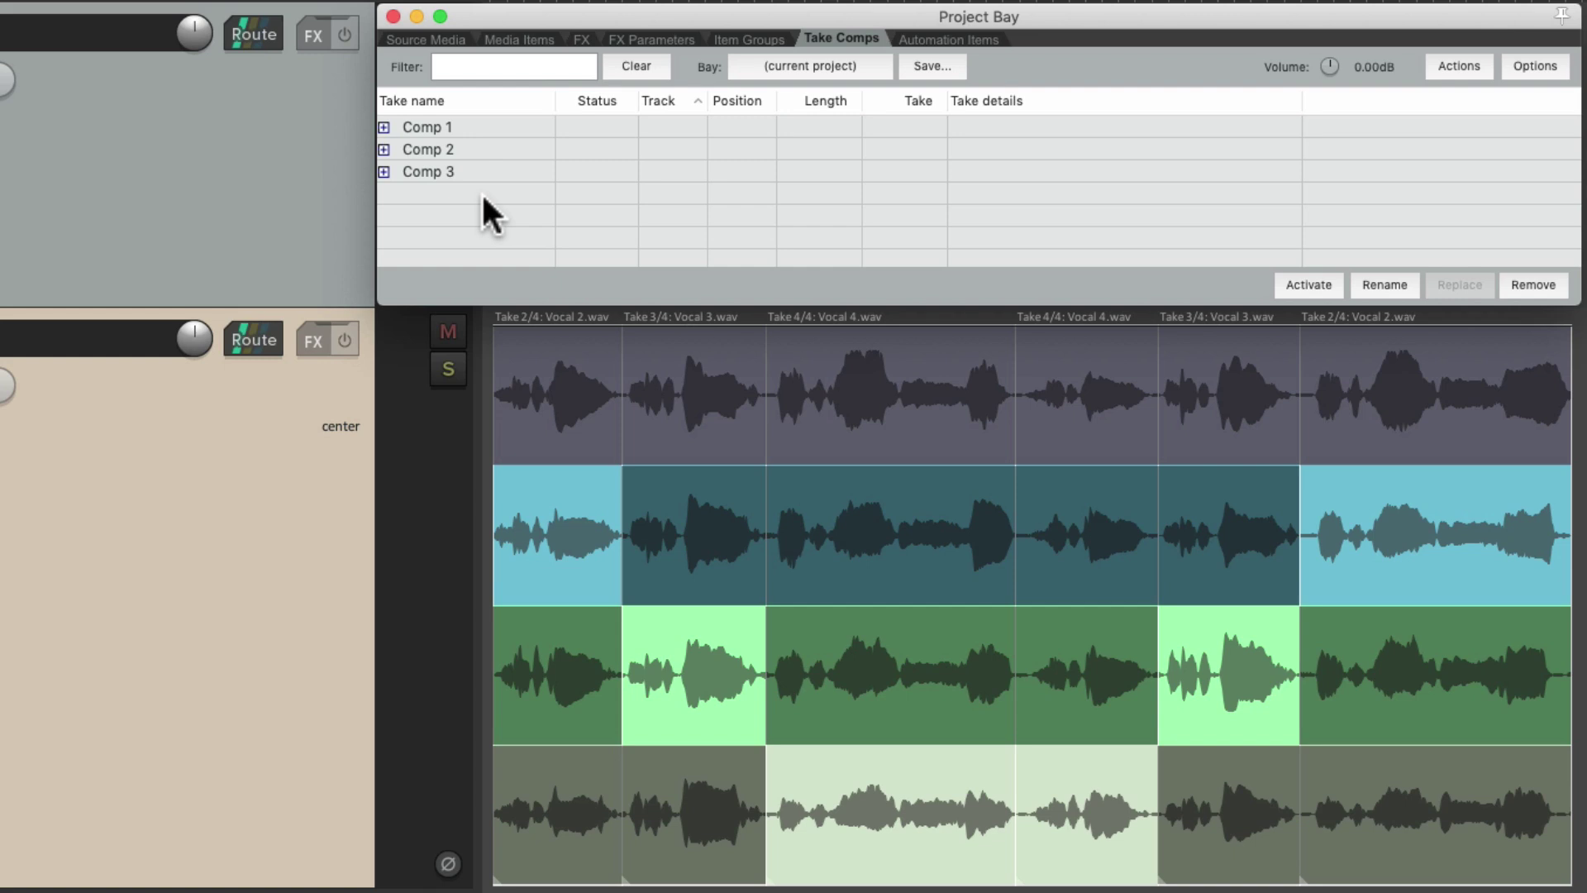
- Save the current take arrangement as a new take comp under the default name Comp 4
key("ctrl+shift+c")
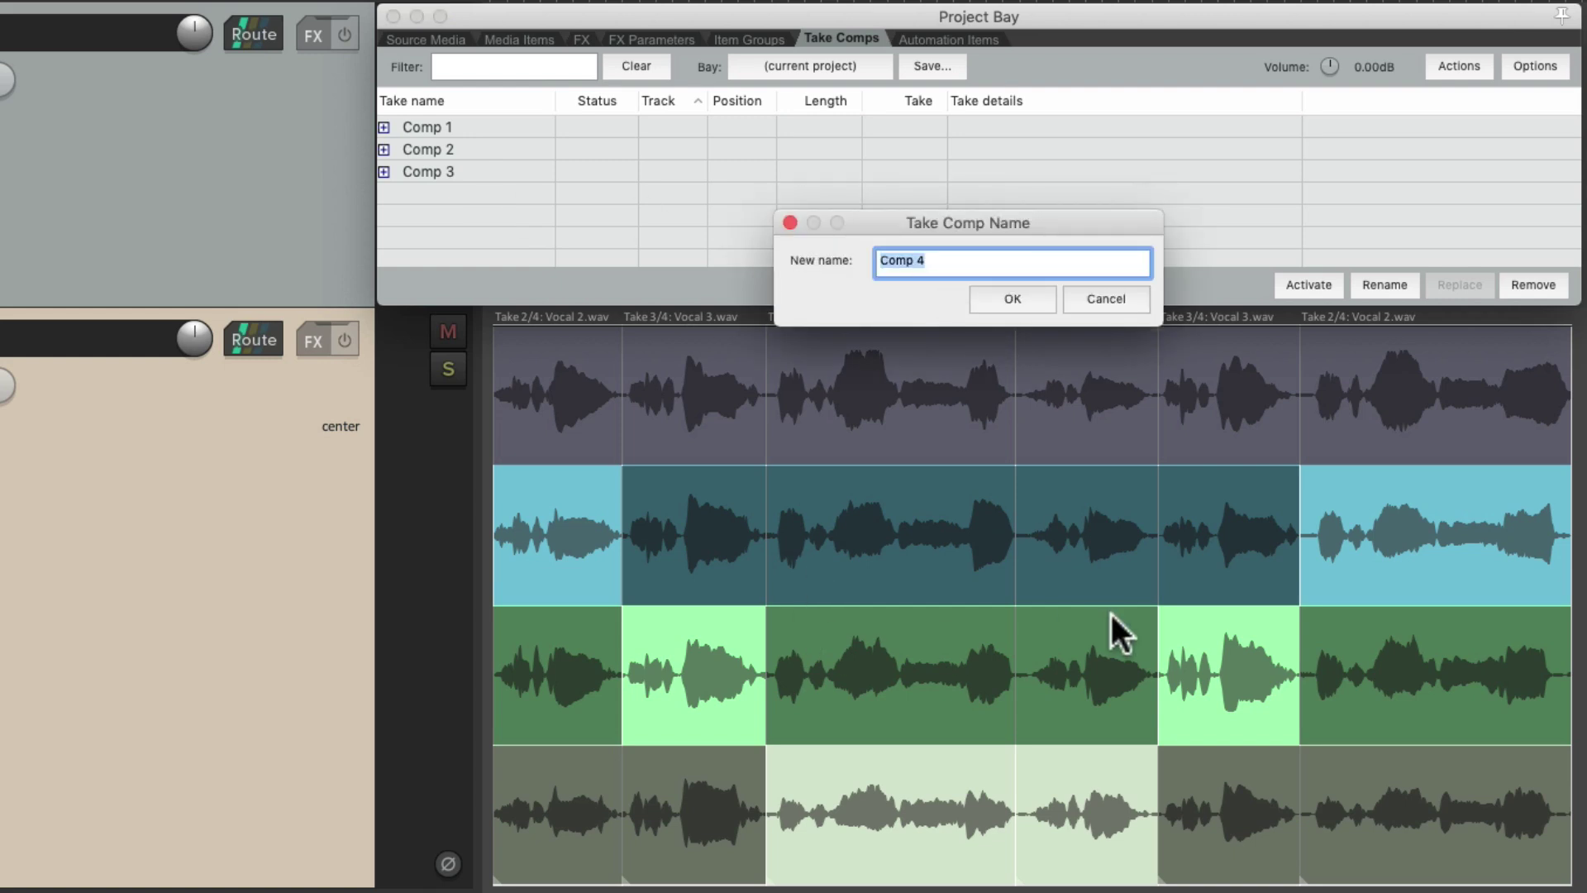
left_click(997, 301)
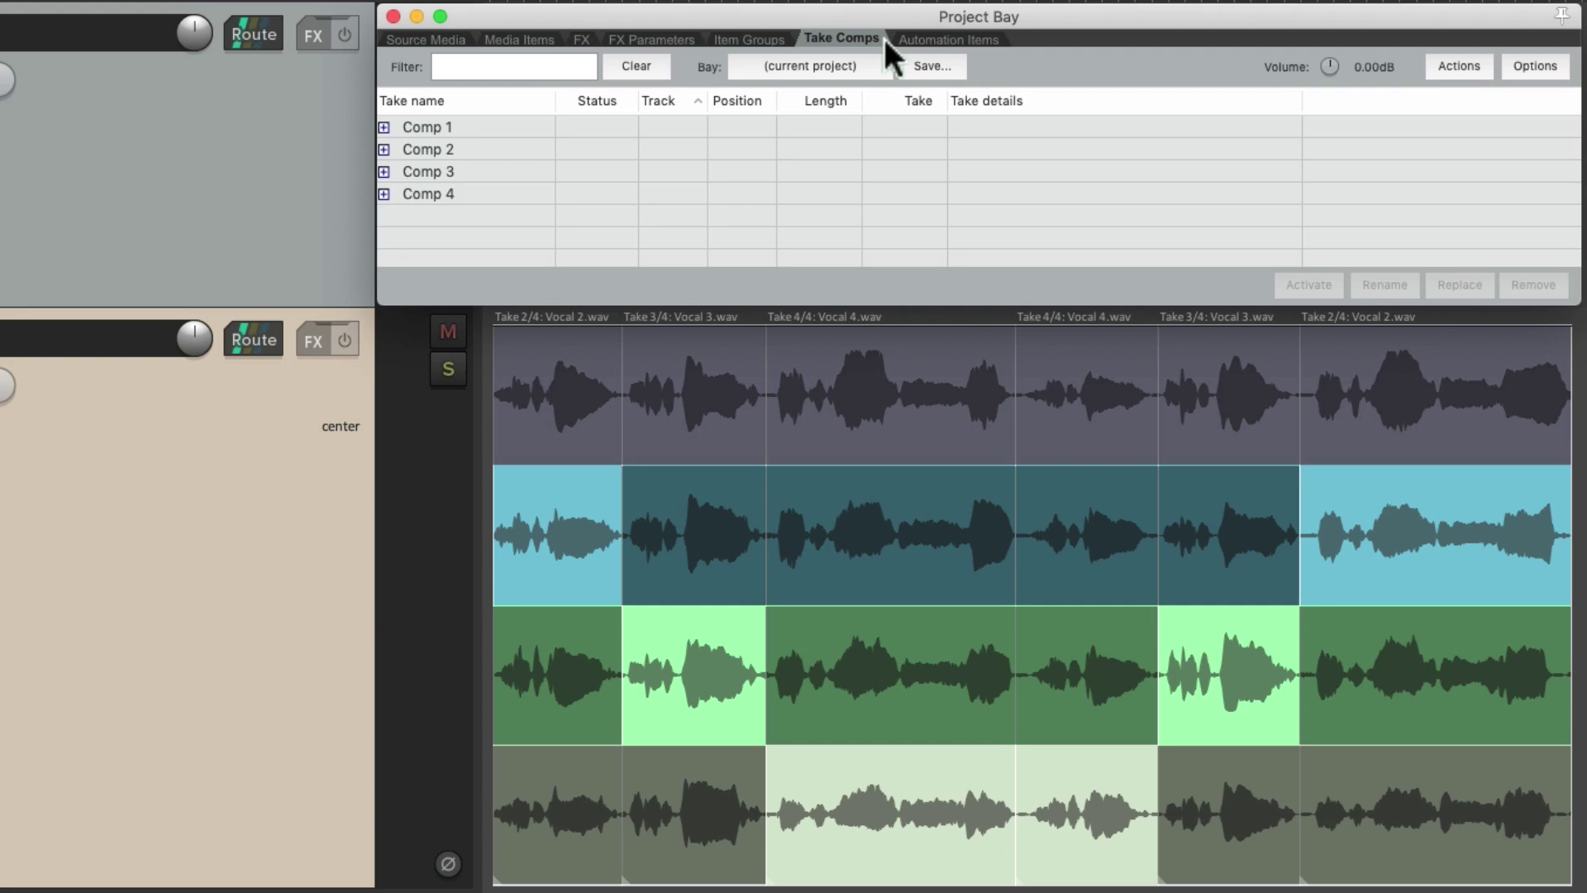
- Show the Automation Items list and test nudging both pooled 1 : Volume items left, then undo
left_click(1012, 38)
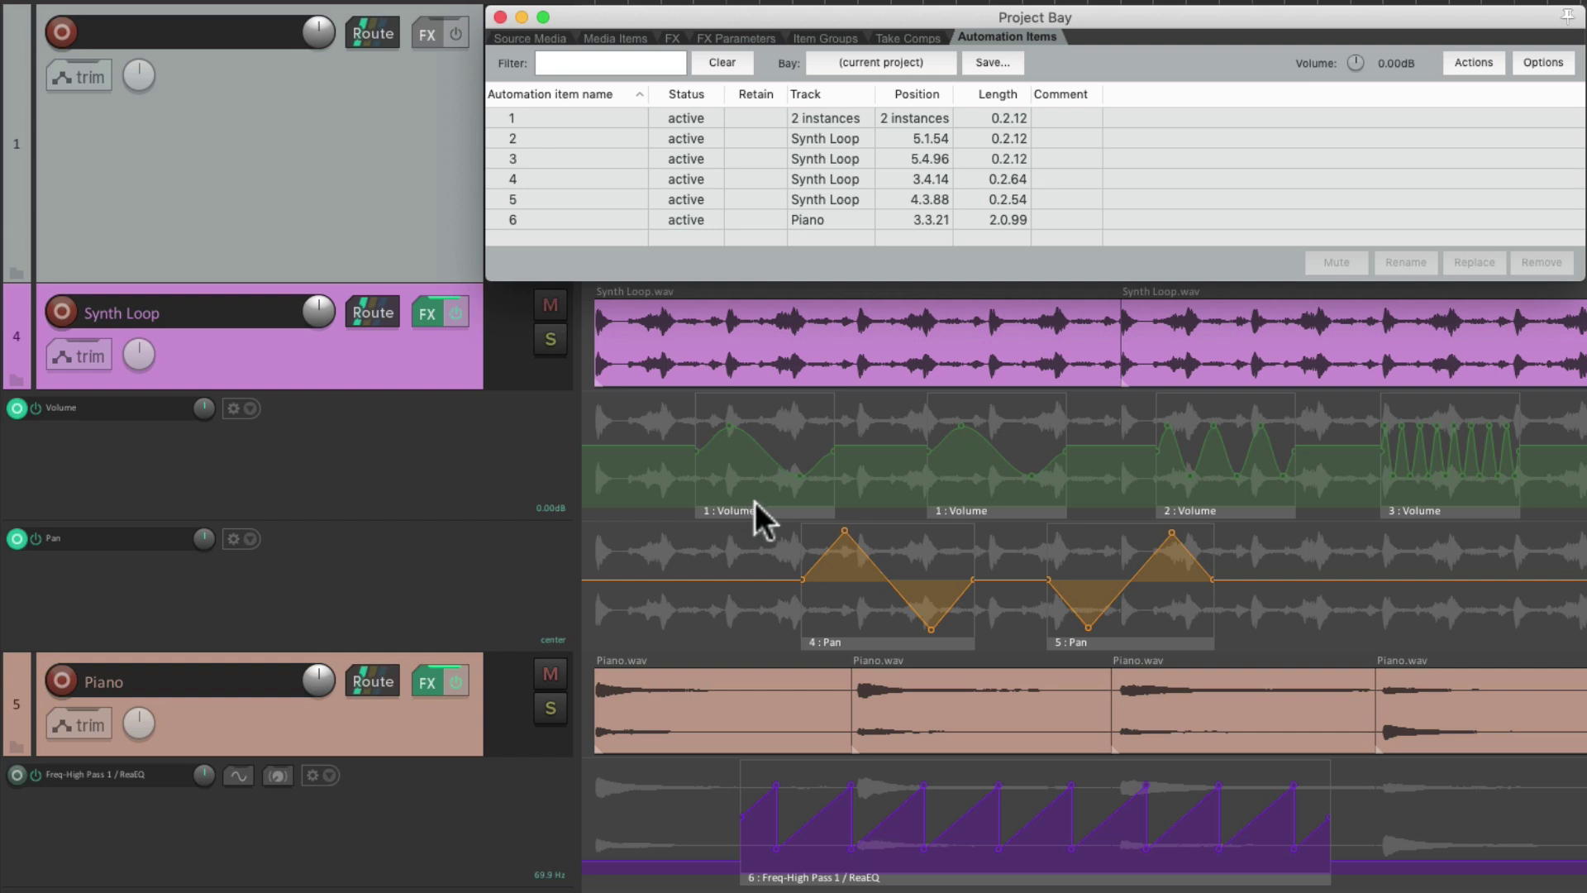
mouse_move(773, 507)
left_mouse_down()
mouse_move(816, 514)
mouse_move(768, 510)
left_mouse_up()
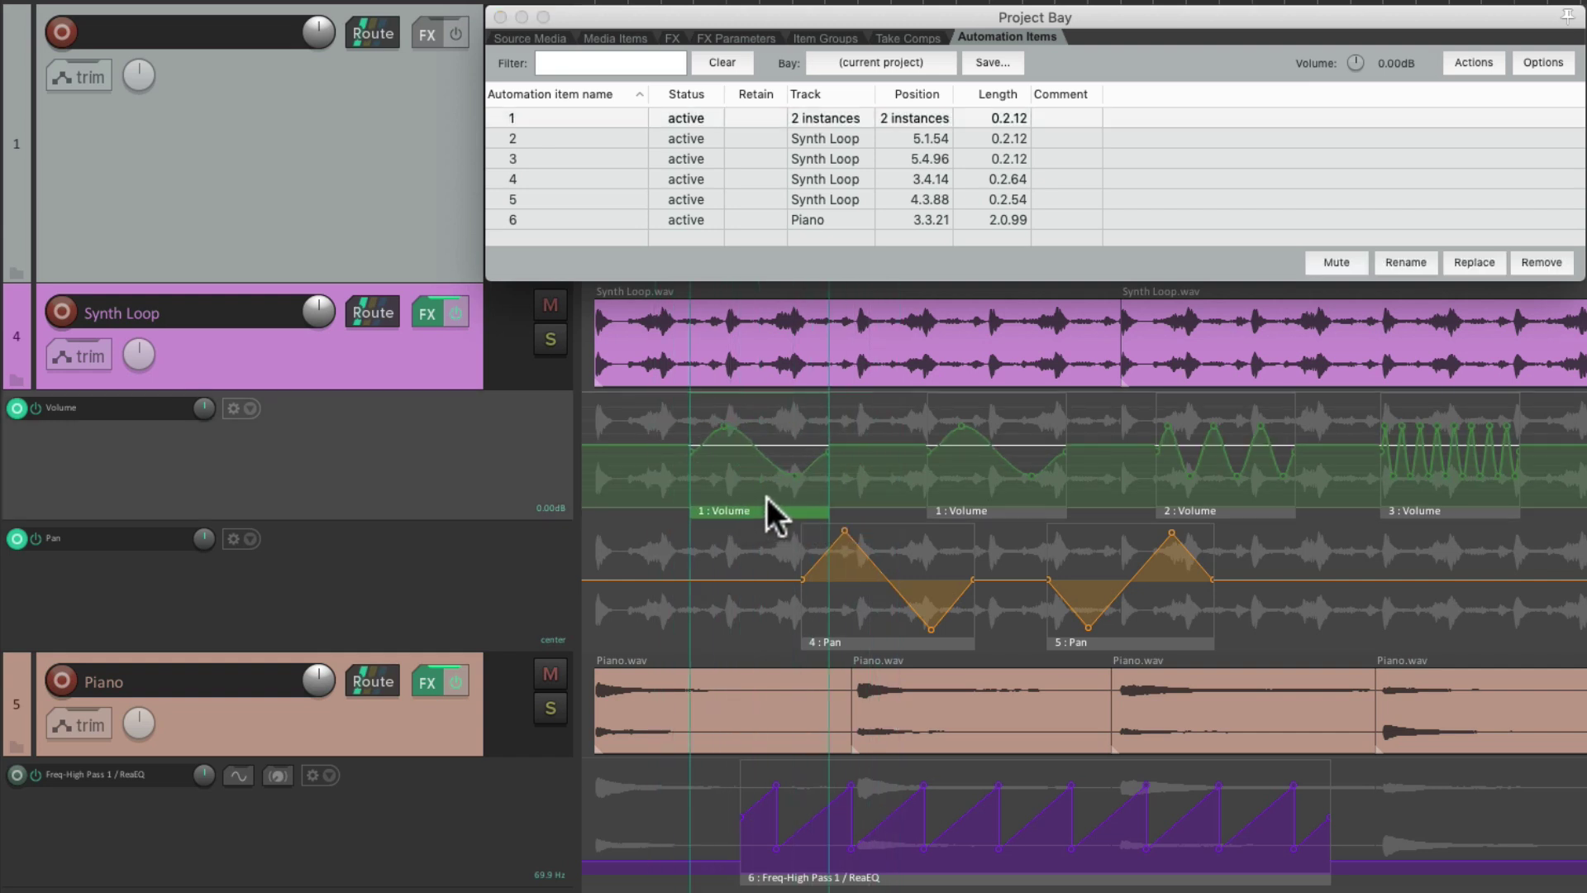
mouse_move(957, 512)
left_mouse_down()
mouse_move(980, 518)
mouse_move(923, 513)
mouse_move(934, 520)
left_mouse_up()
key("super+z")
key("super+z")
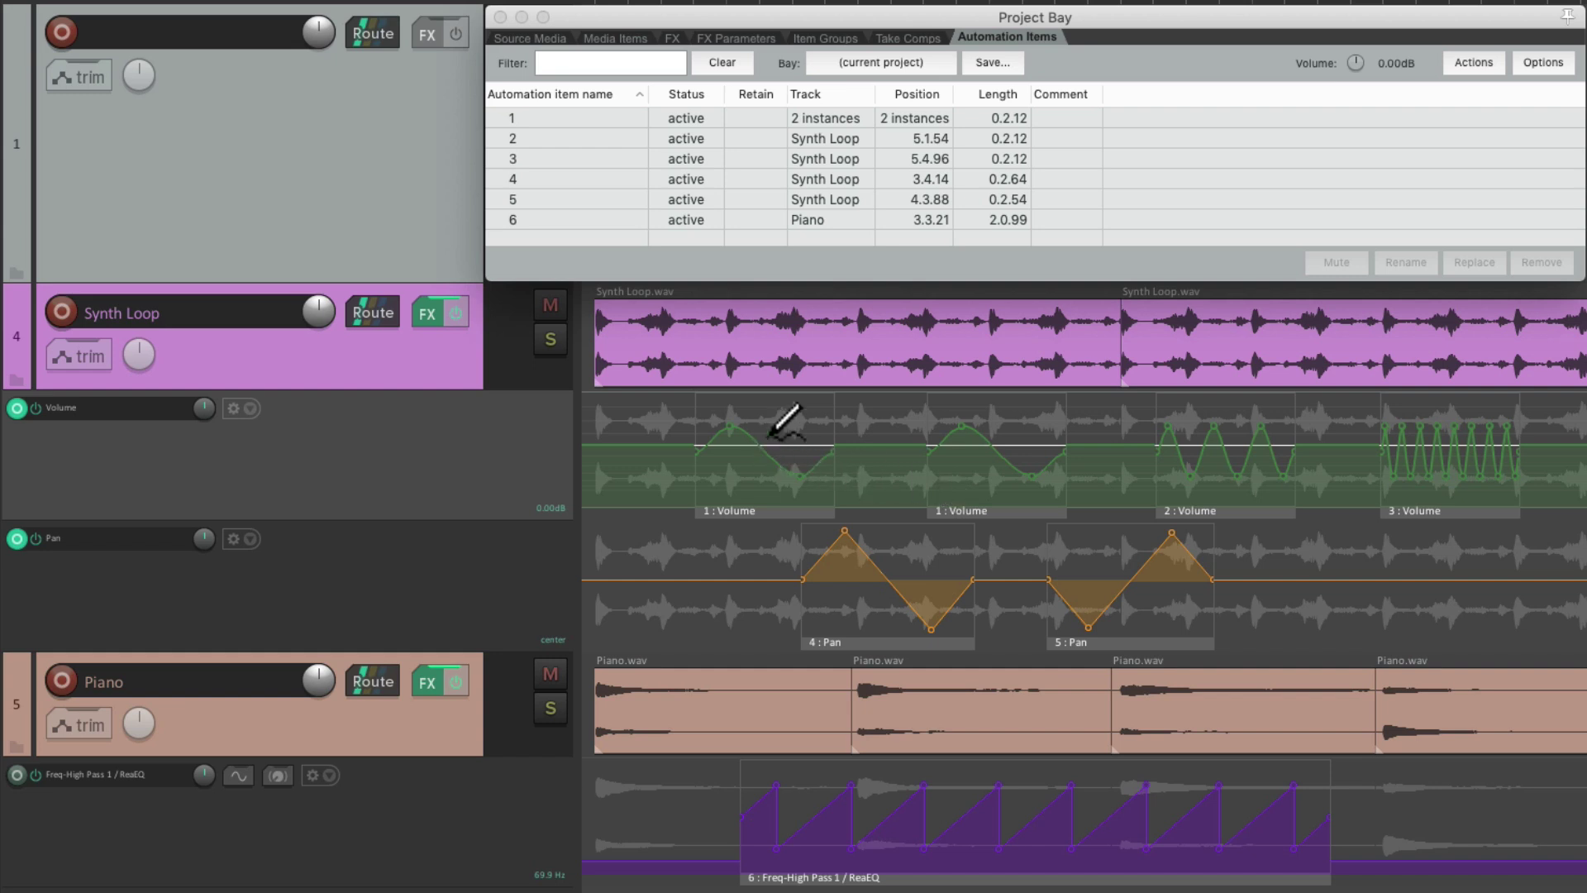
- Pencil-draw new curves in both pooled 1 : Volume items, then undo to restore the sine shape
mouse_move(742, 460)
left_mouse_down()
mouse_move(783, 432)
mouse_move(796, 475)
left_mouse_up()
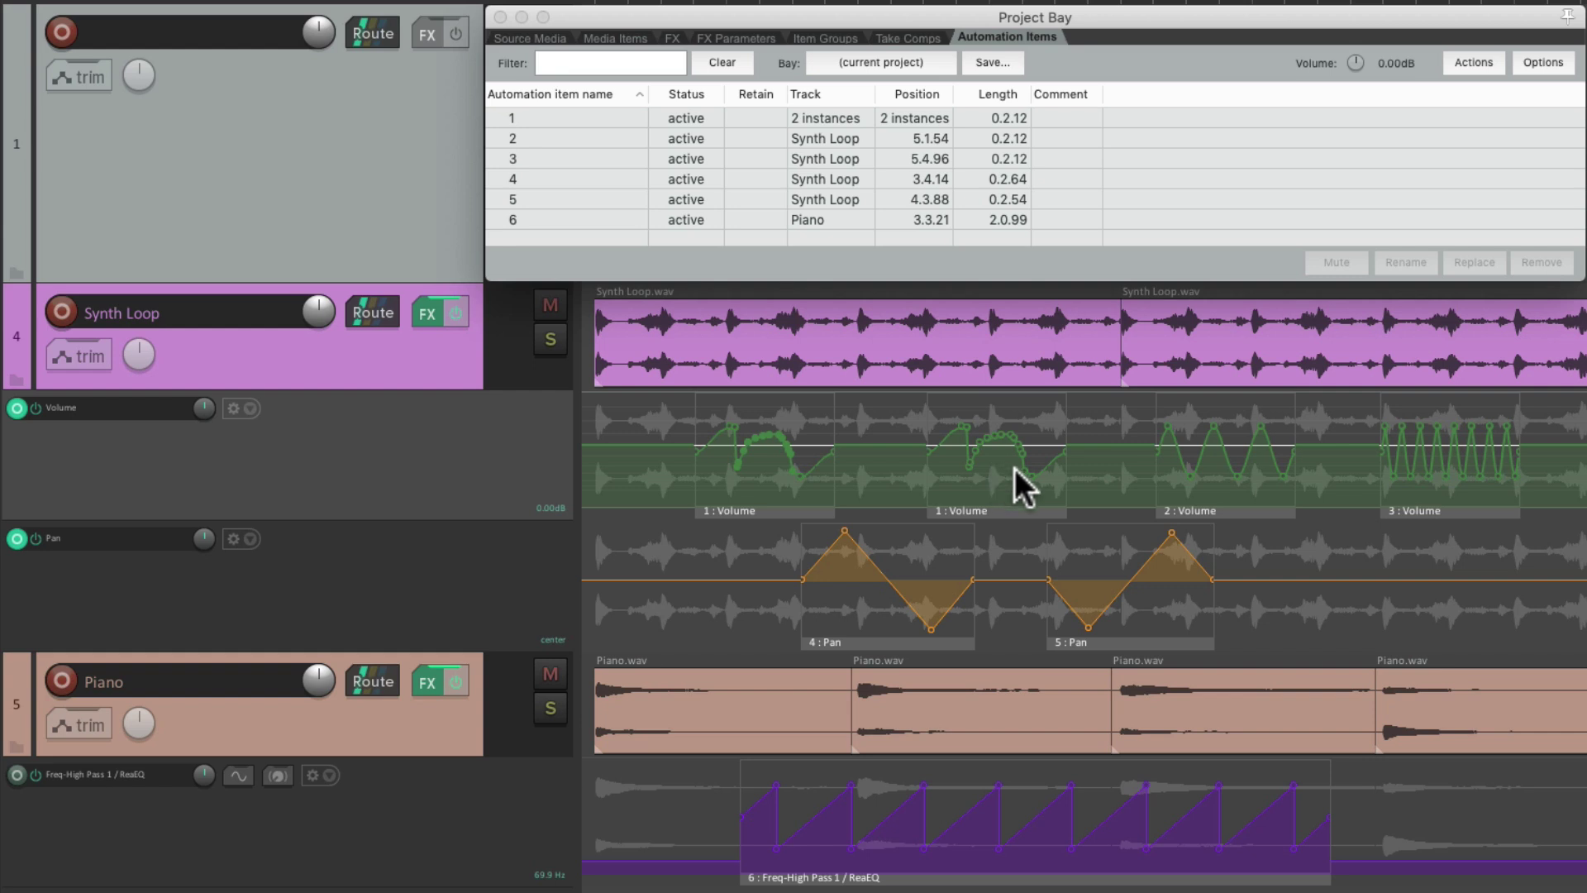
mouse_move(1024, 469)
left_mouse_down()
mouse_move(1038, 432)
mouse_move(967, 425)
mouse_move(1003, 449)
mouse_move(951, 449)
left_mouse_up()
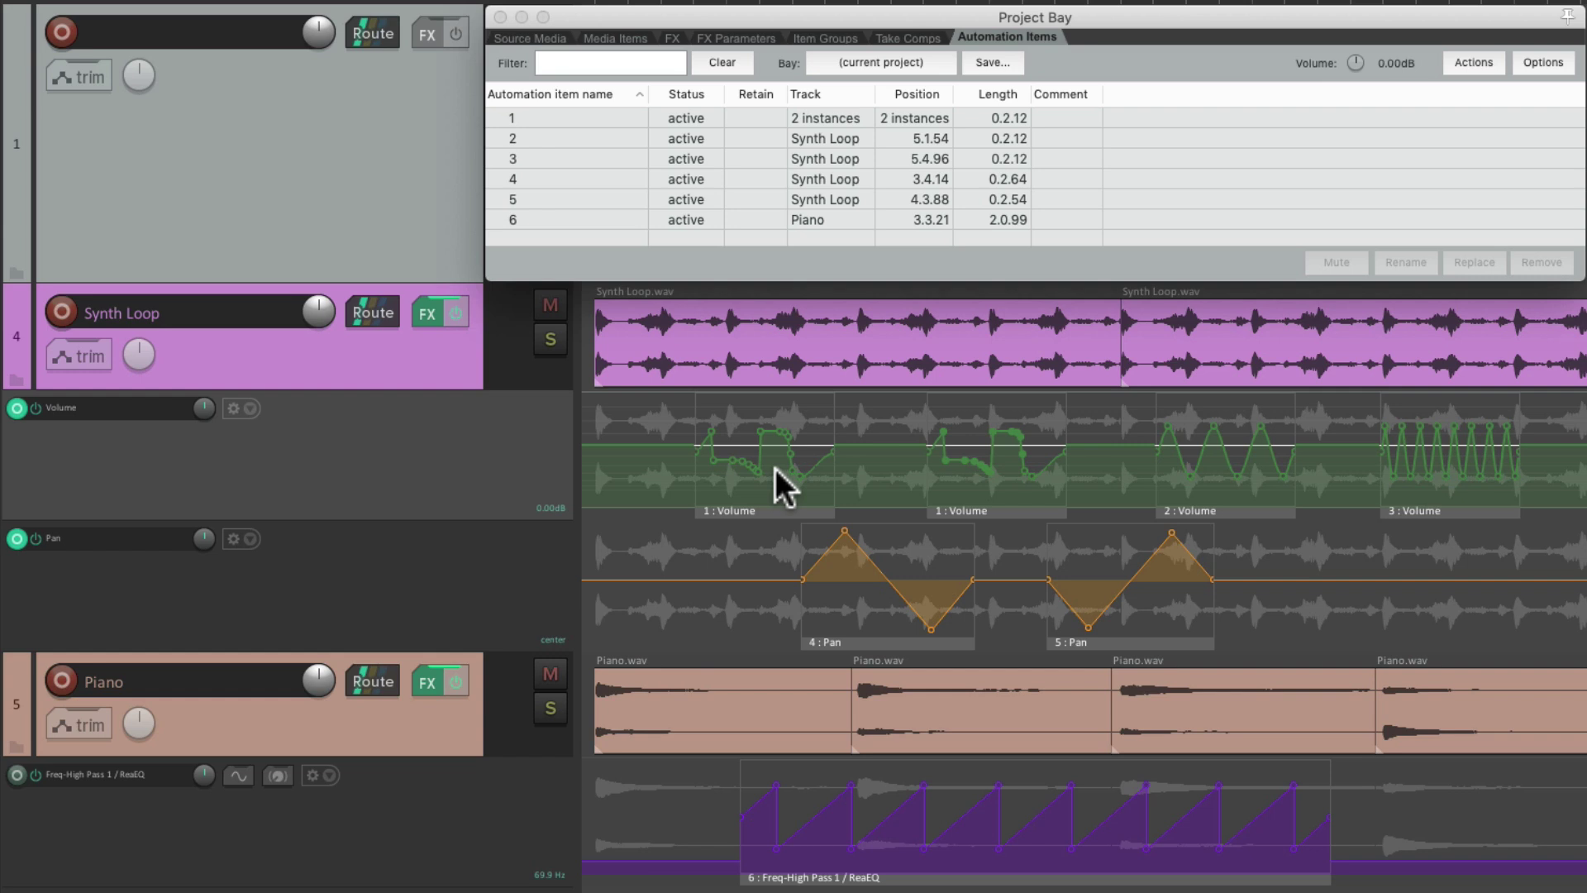
key("super+z")
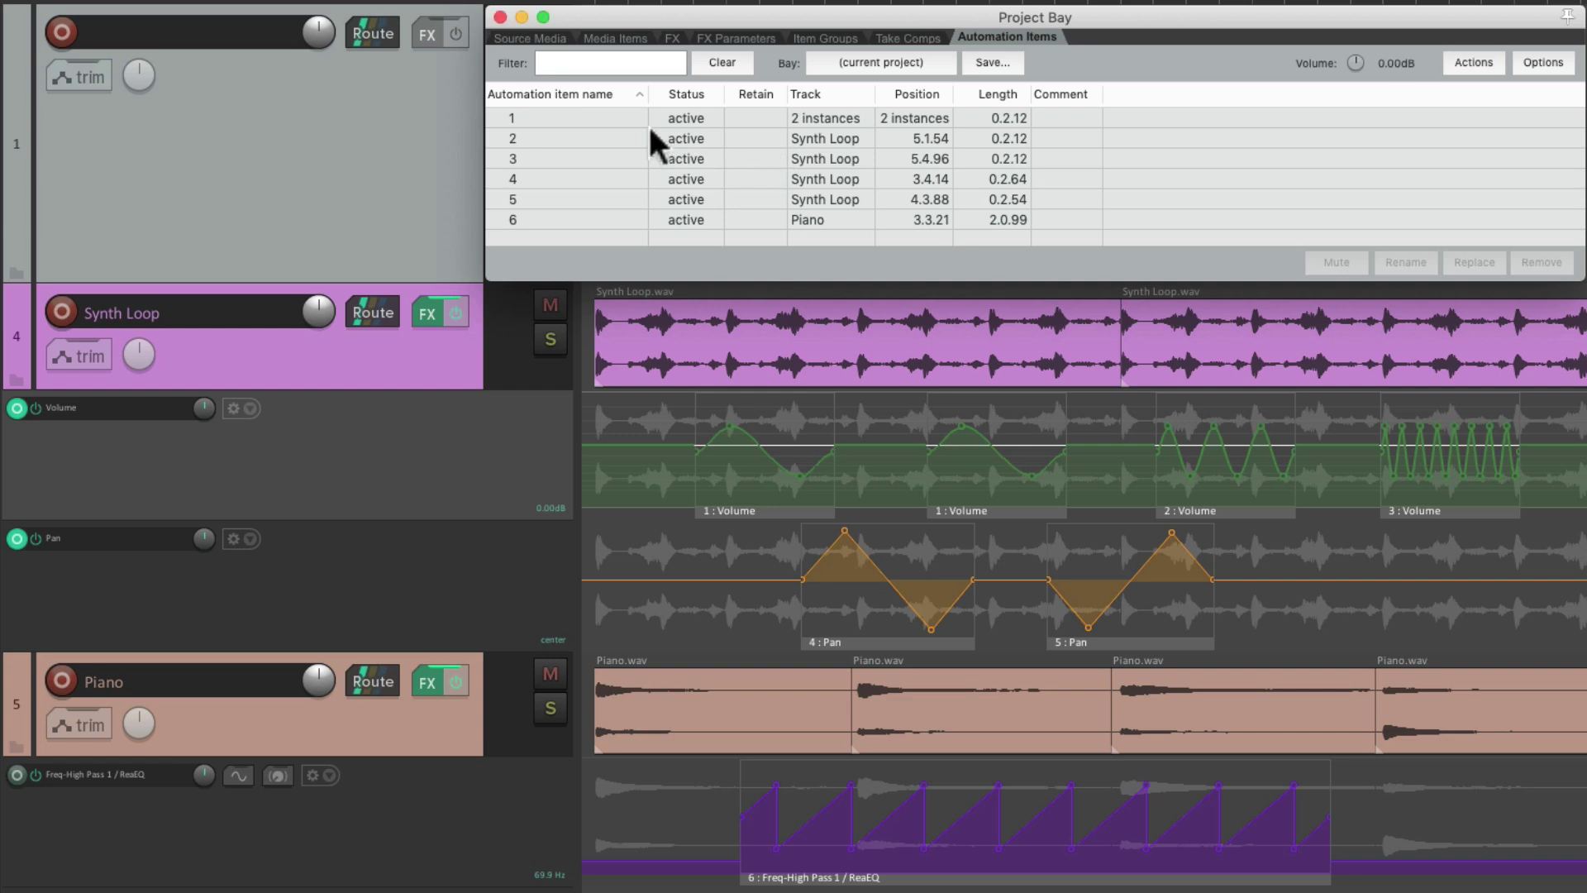
- Select automation item 1's first usage on Track 4 Synth Loop and enable Mirror selection in bay and project
left_click(608, 117)
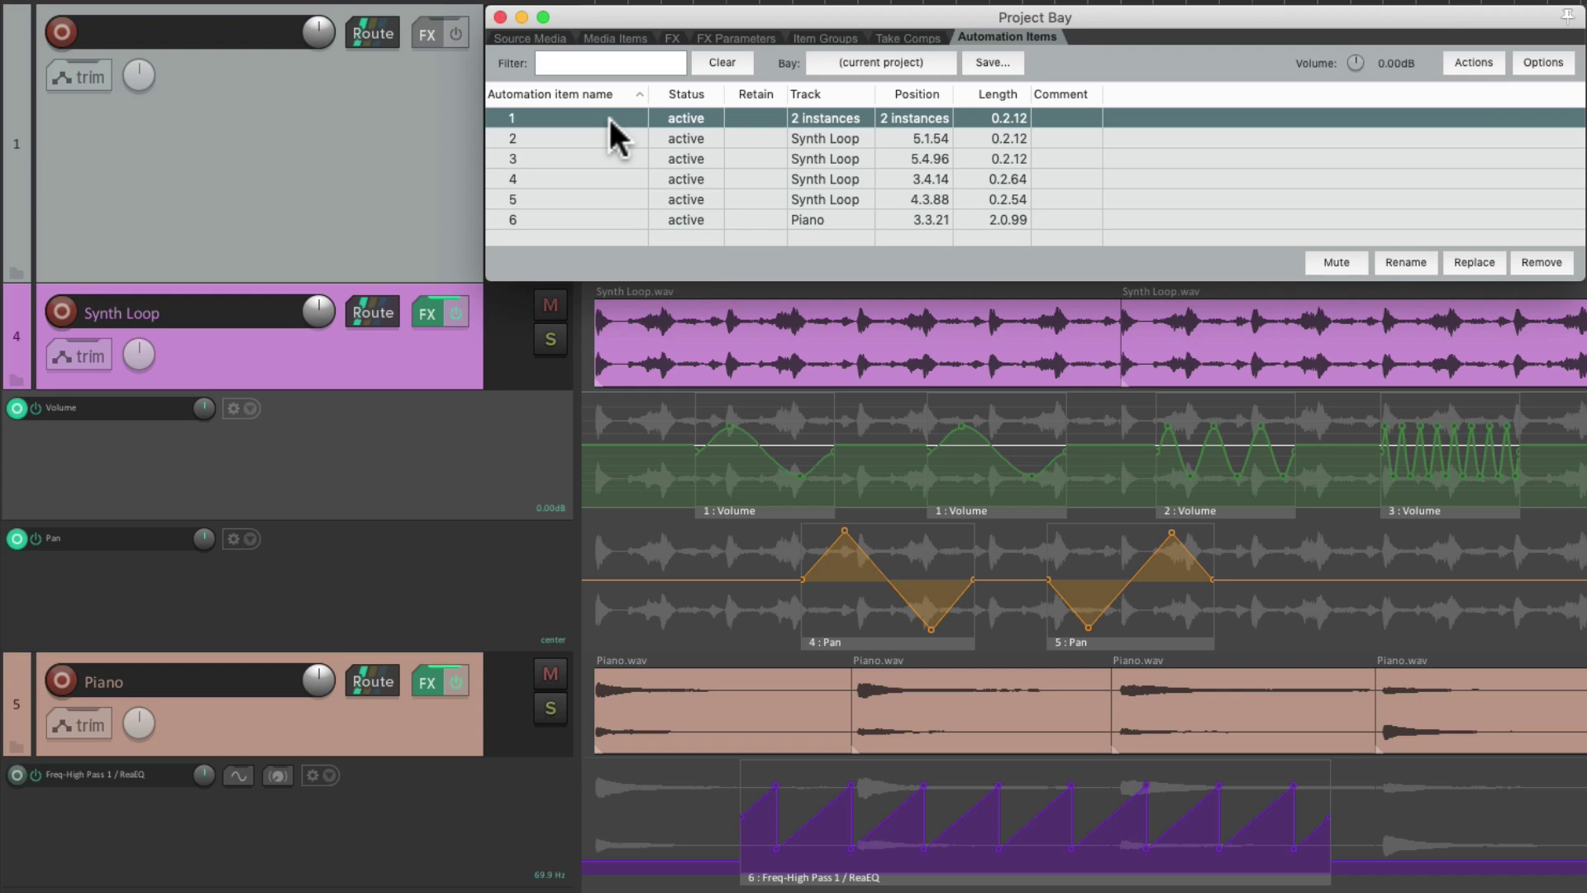
right_click(608, 117)
mouse_move(619, 163)
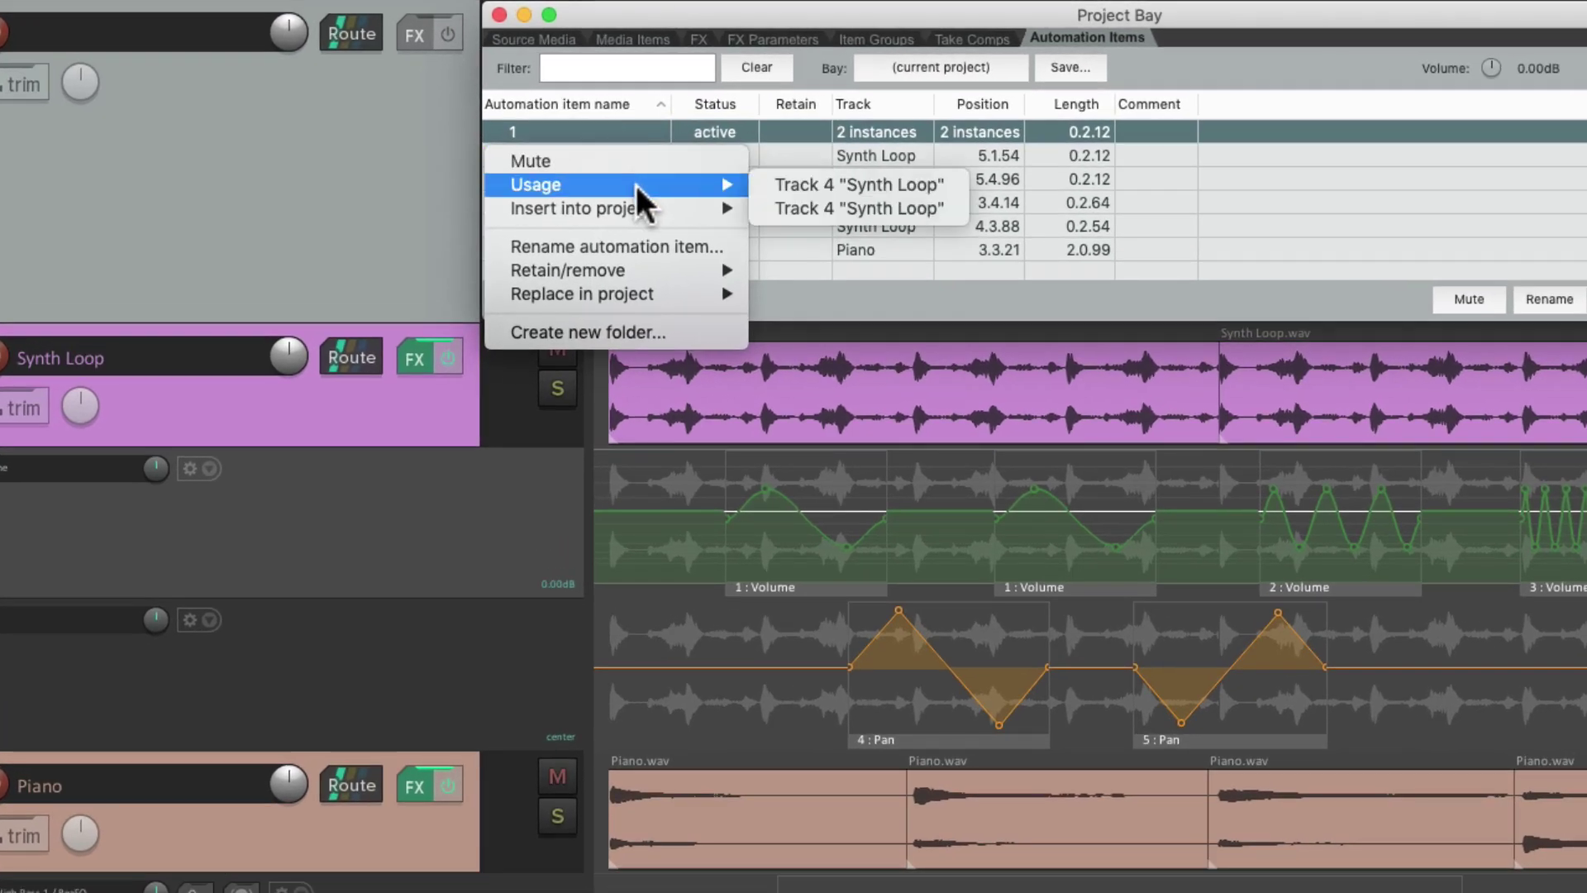
left_click(764, 187)
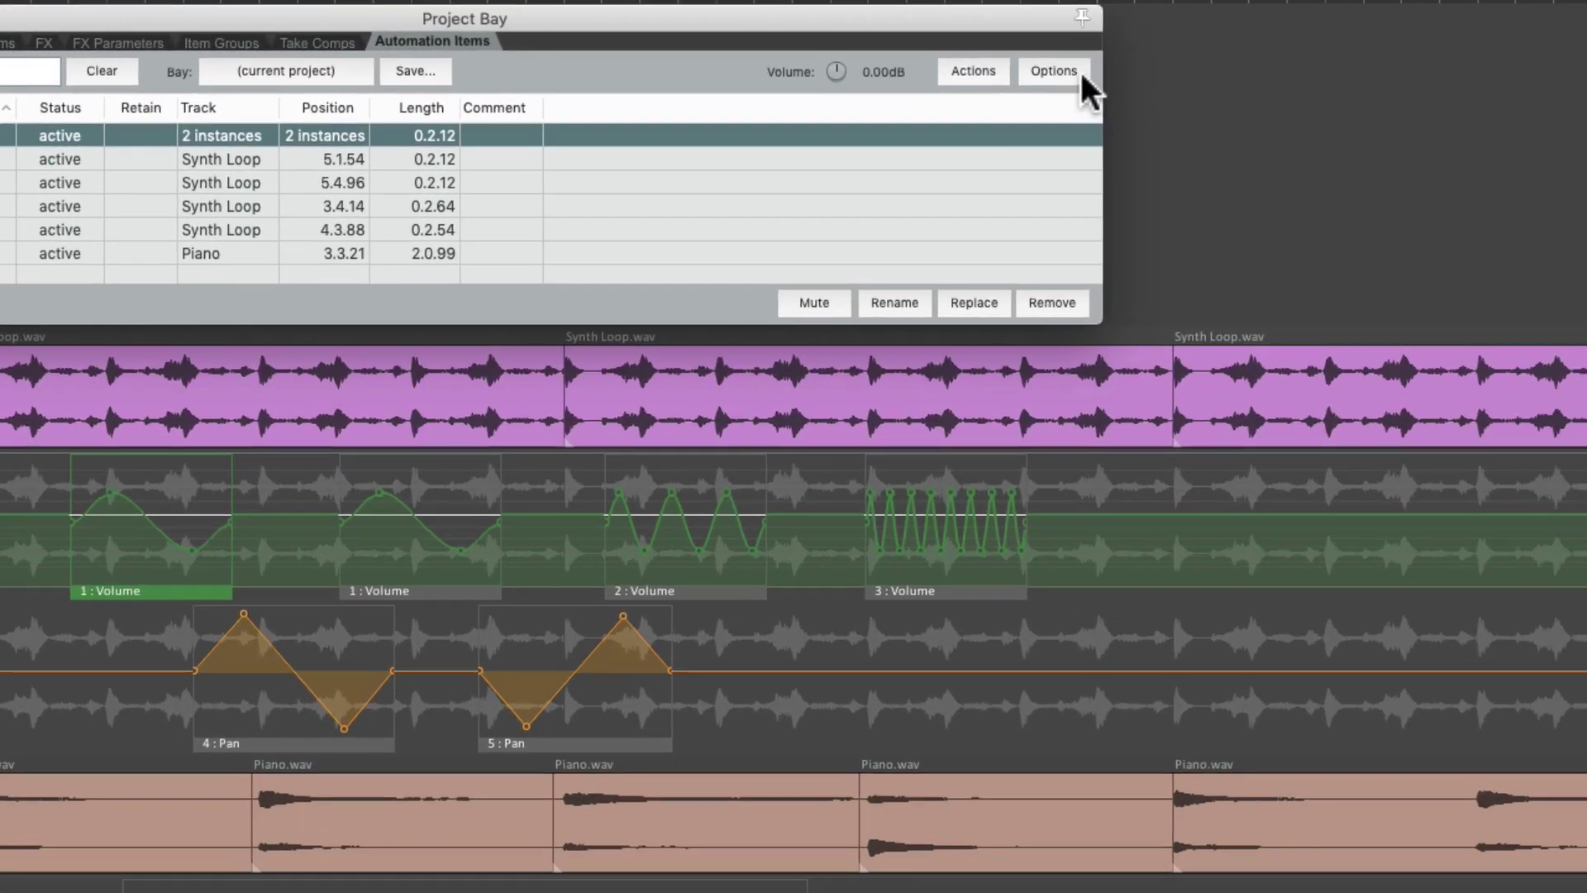
left_click(1554, 63)
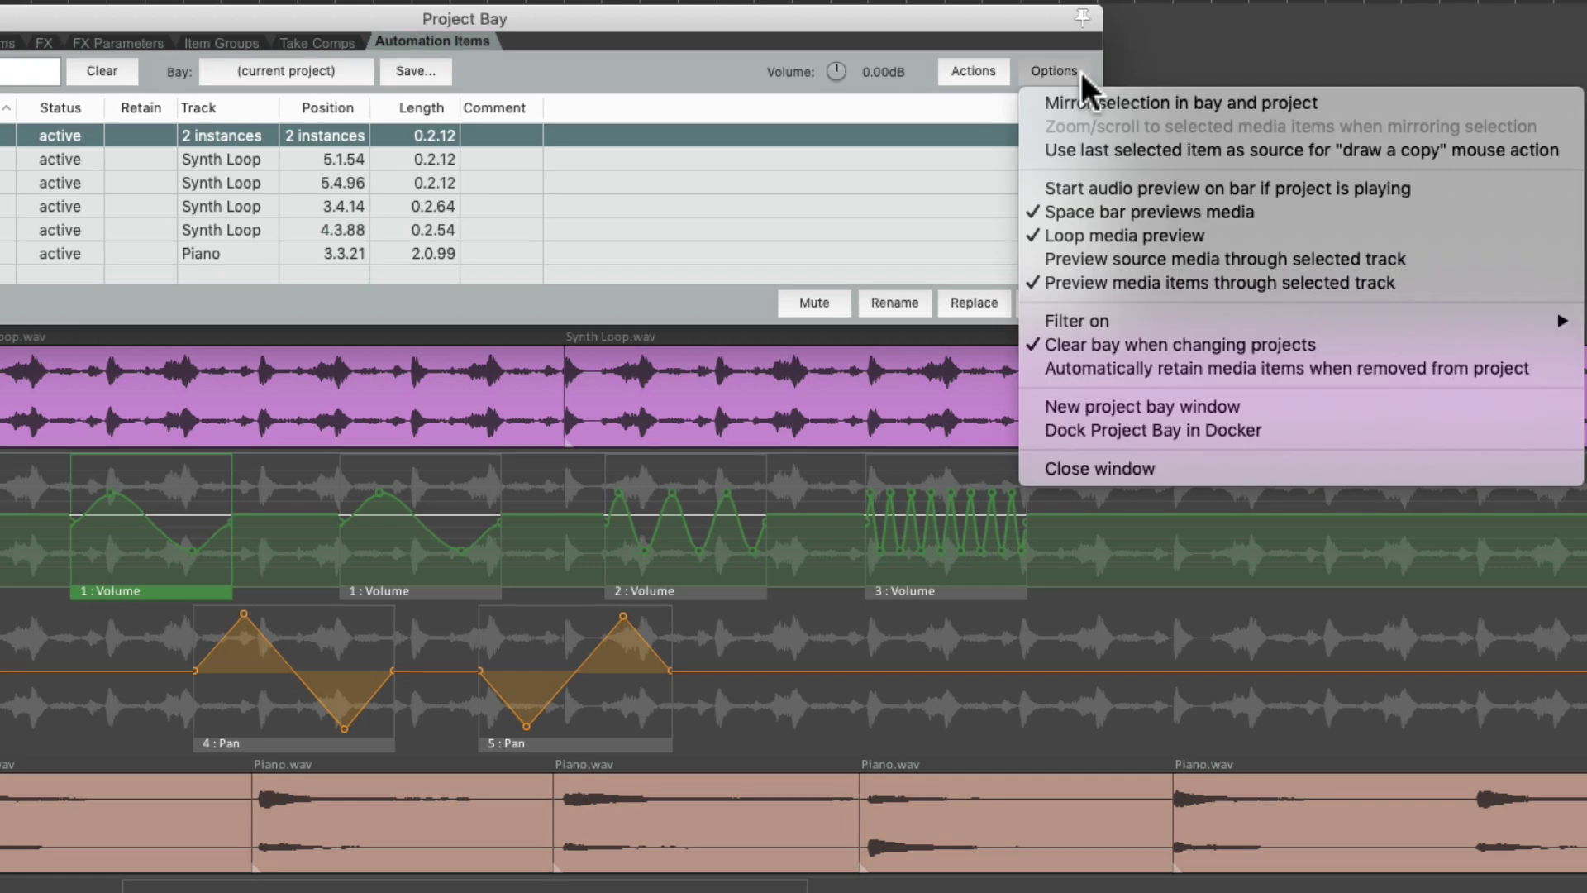
left_click(1029, 103)
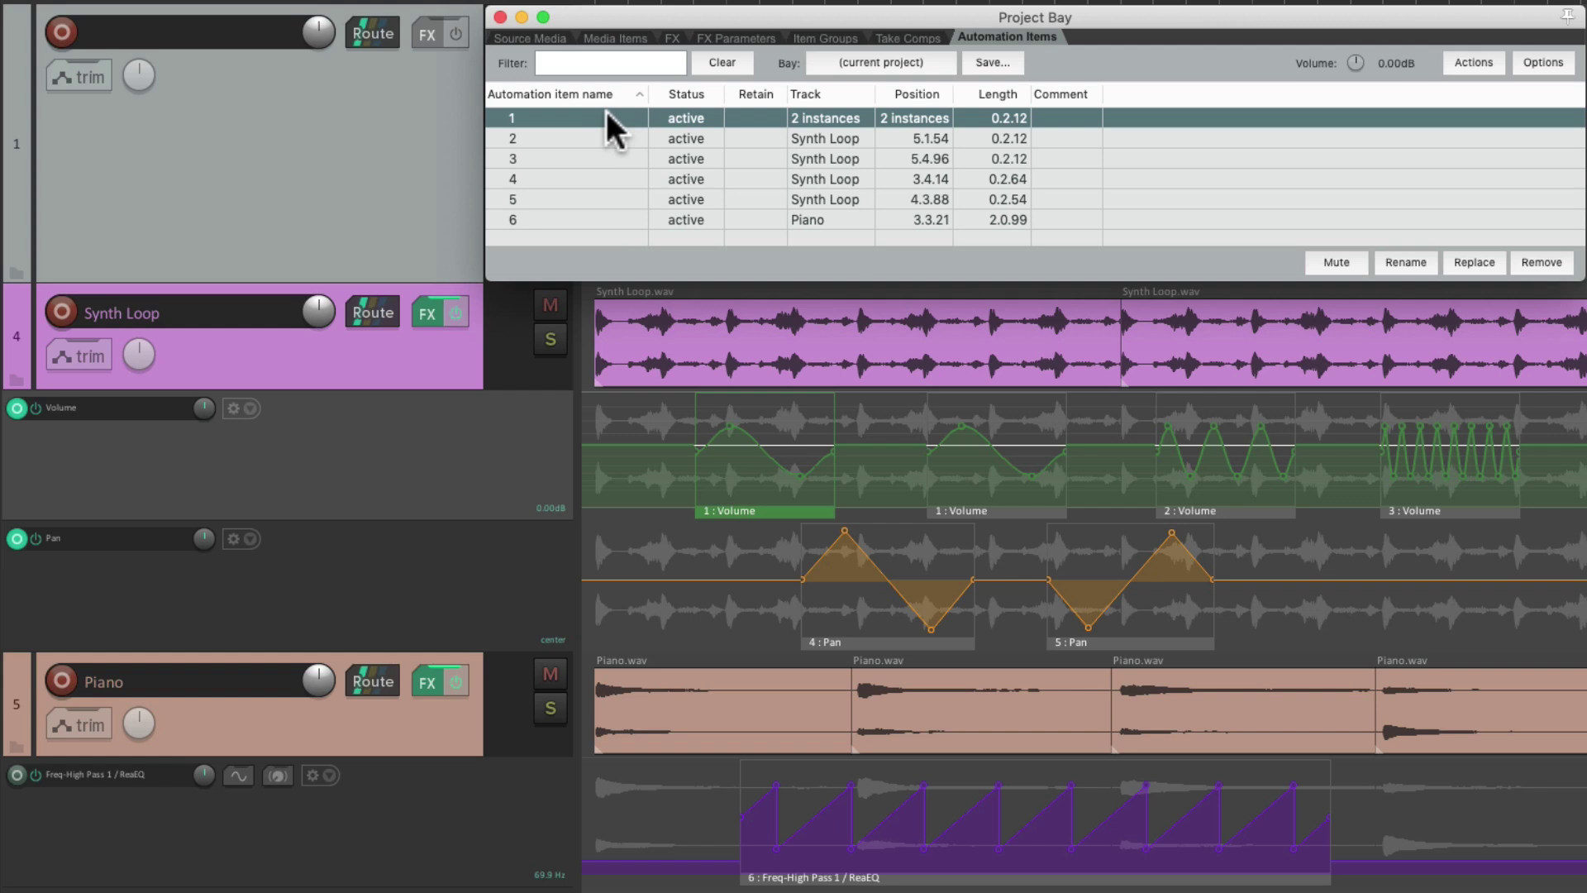
left_click(623, 134)
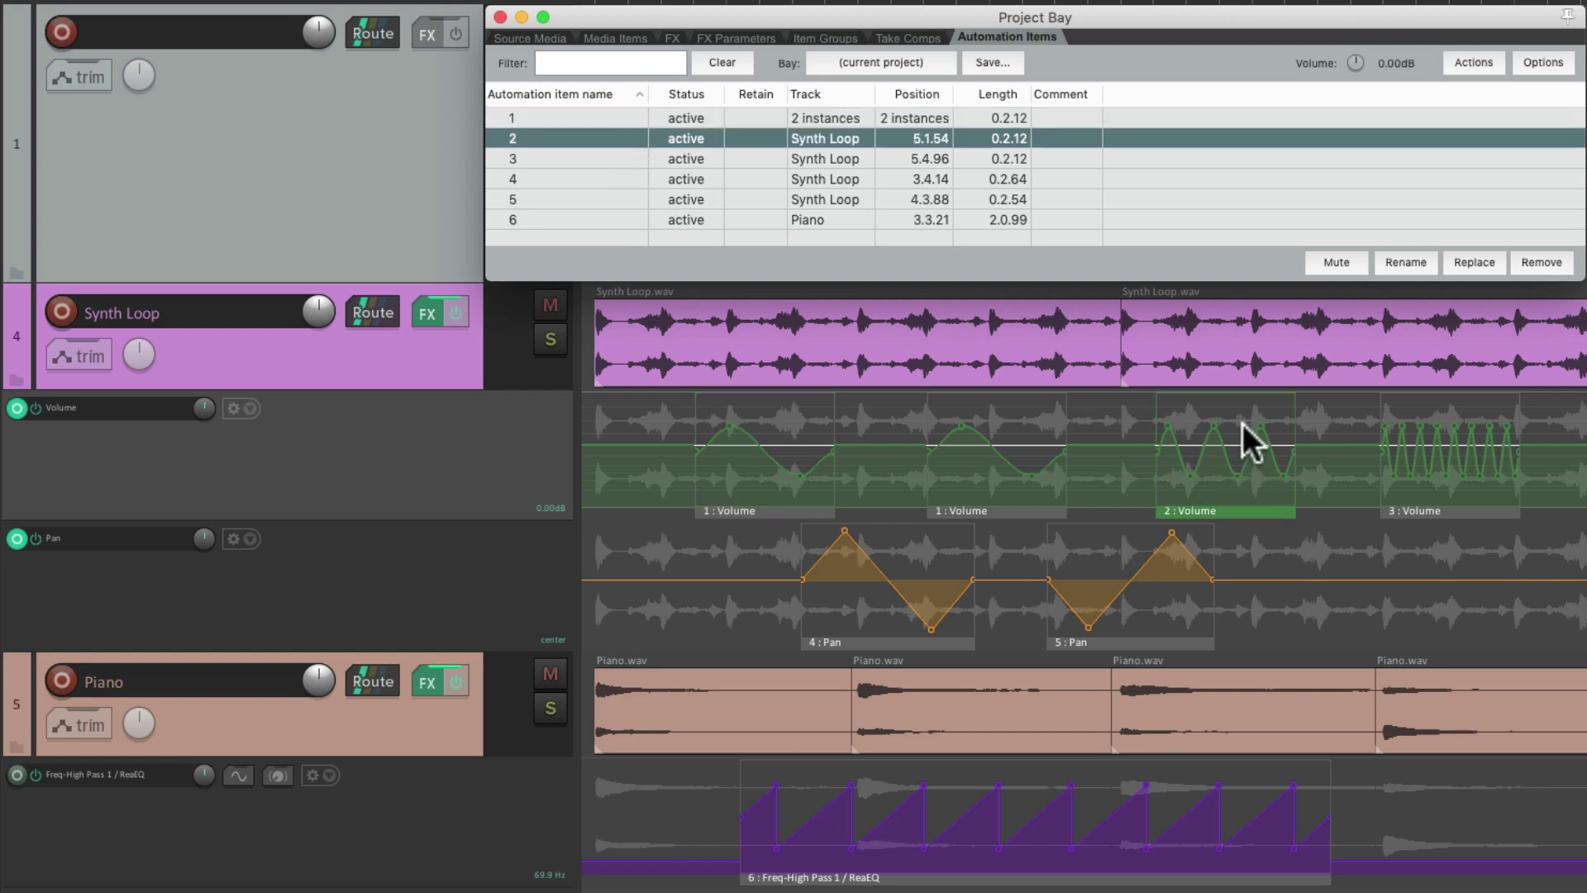
left_click(1014, 510)
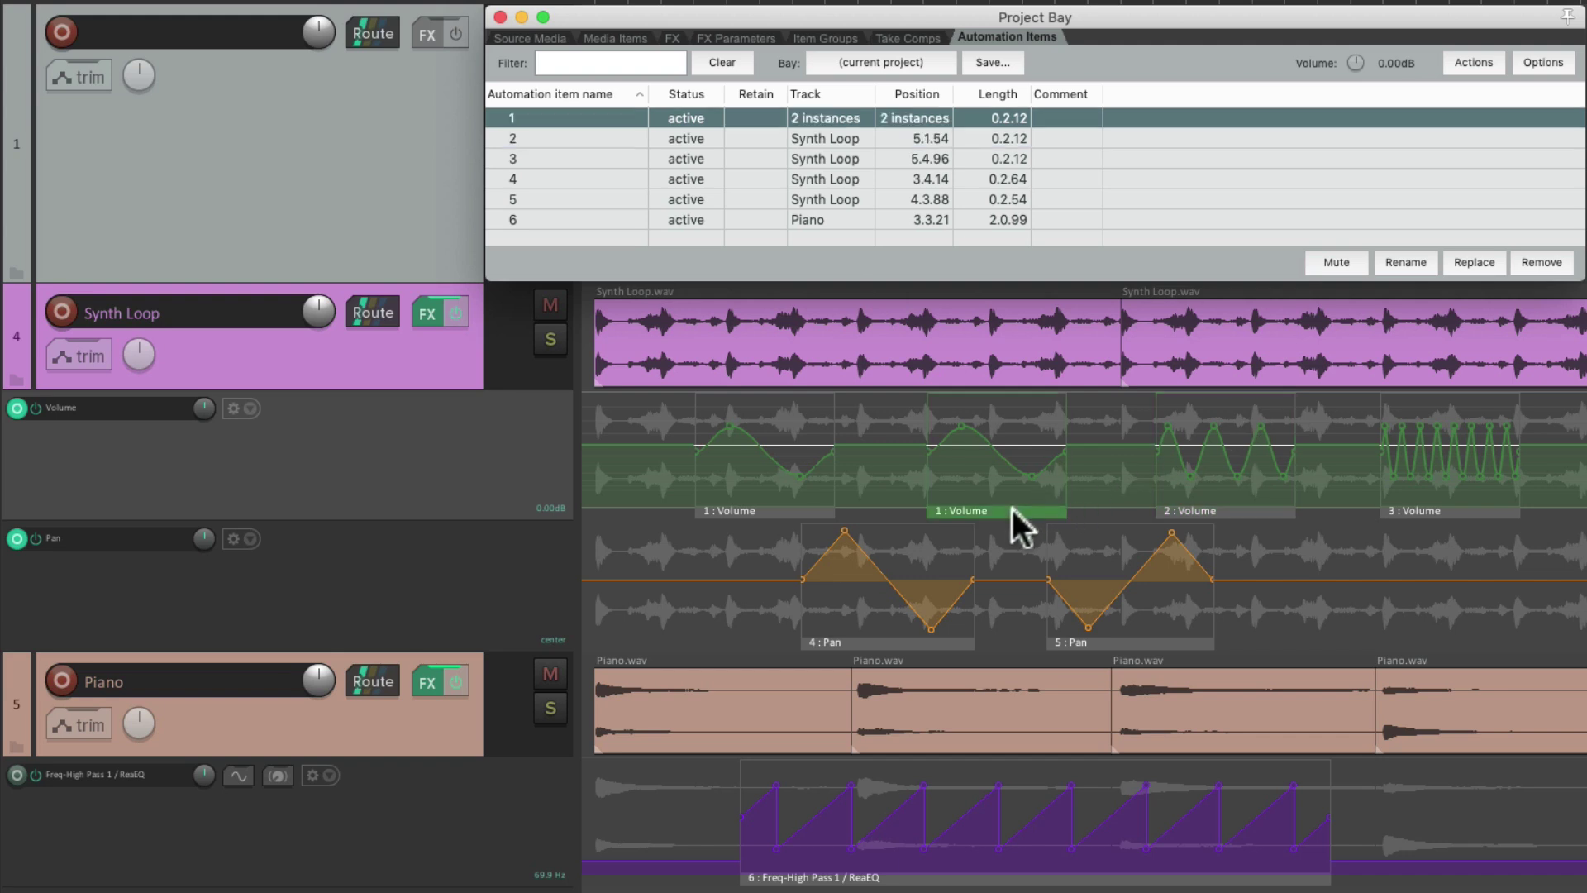
right_click(612, 116)
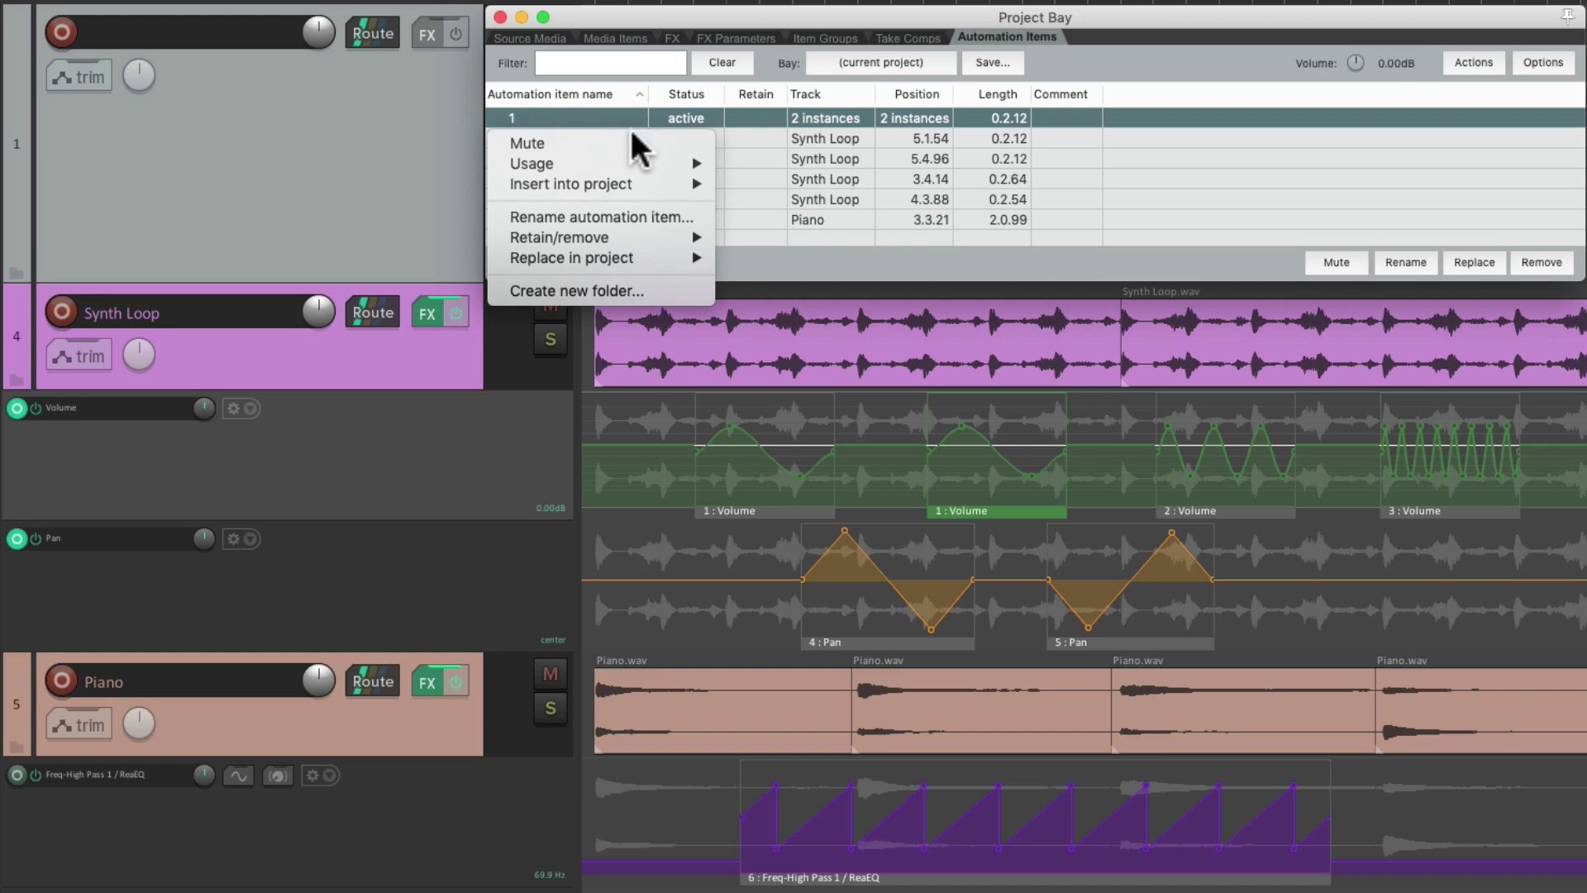
left_click(623, 140)
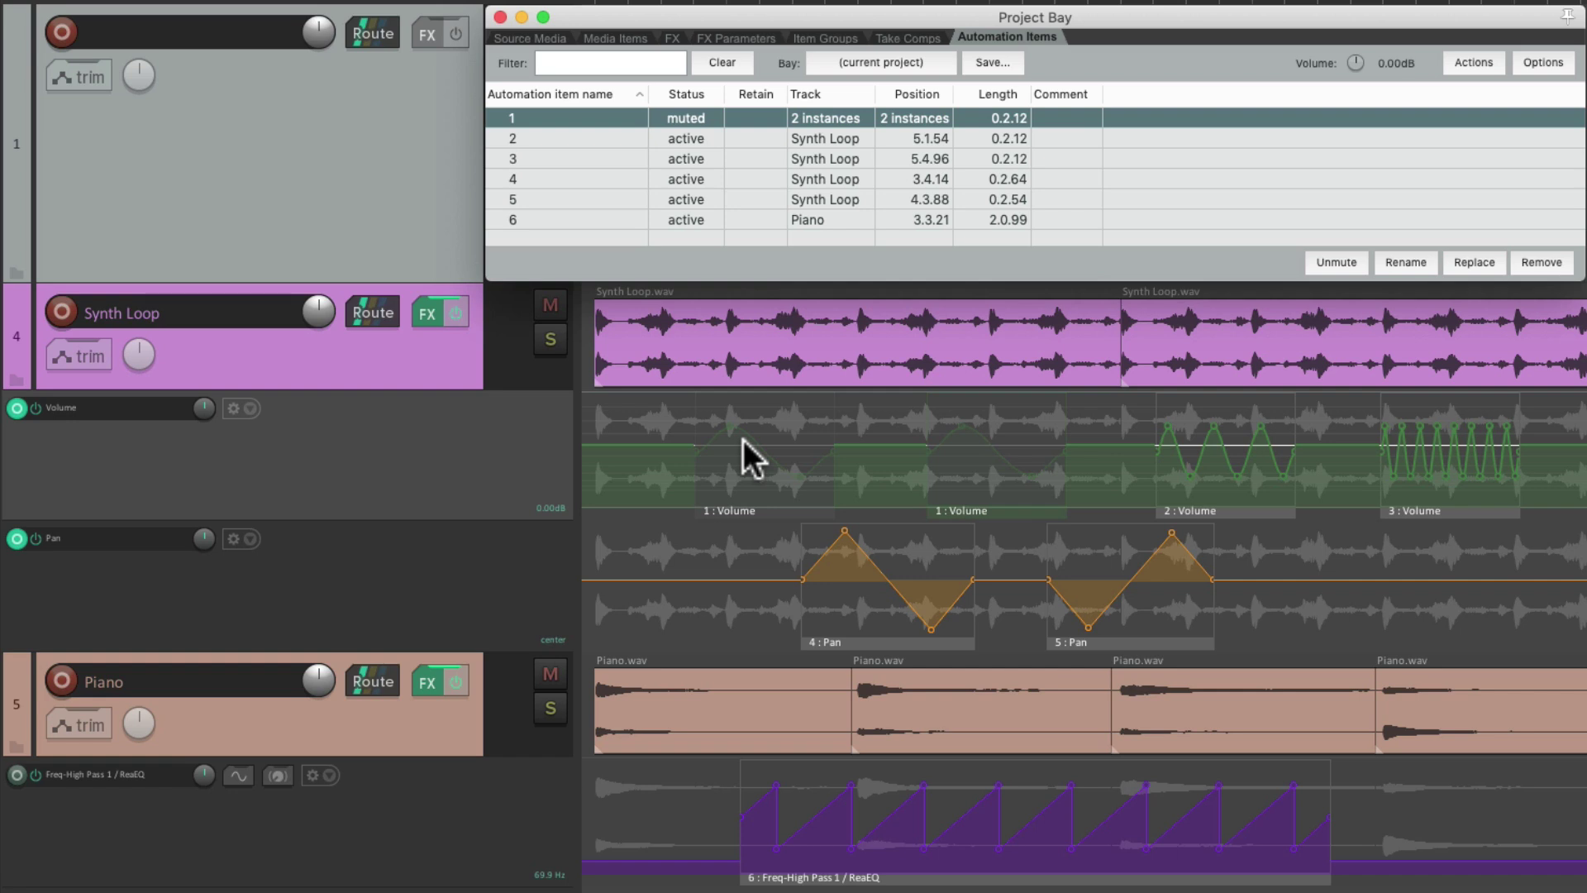
right_click(622, 111)
left_click(625, 137)
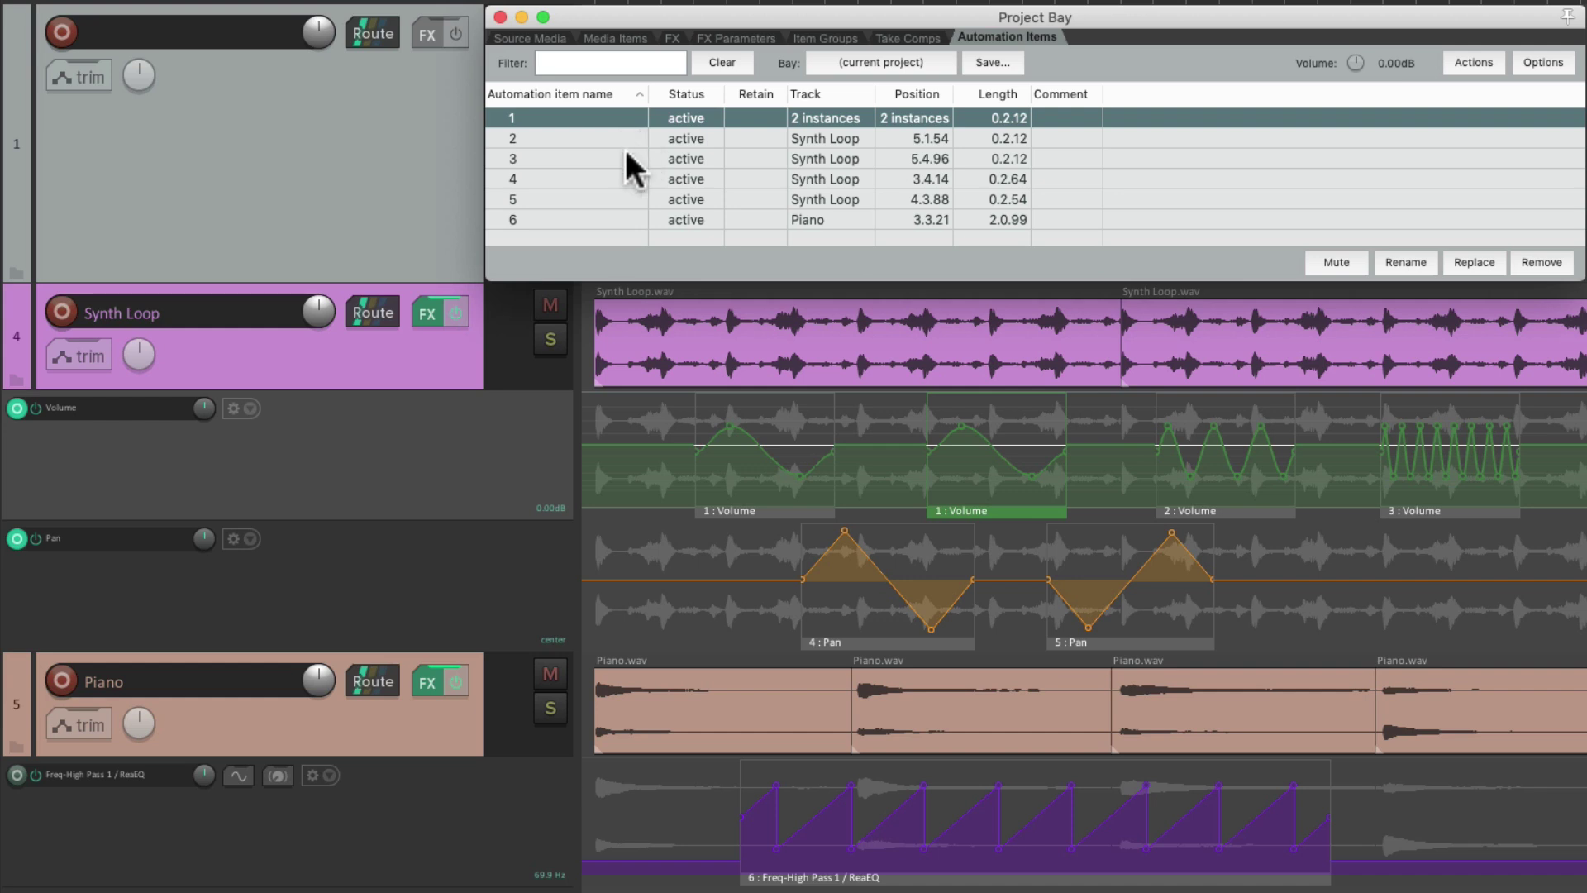
key("super+a")
right_click(608, 117)
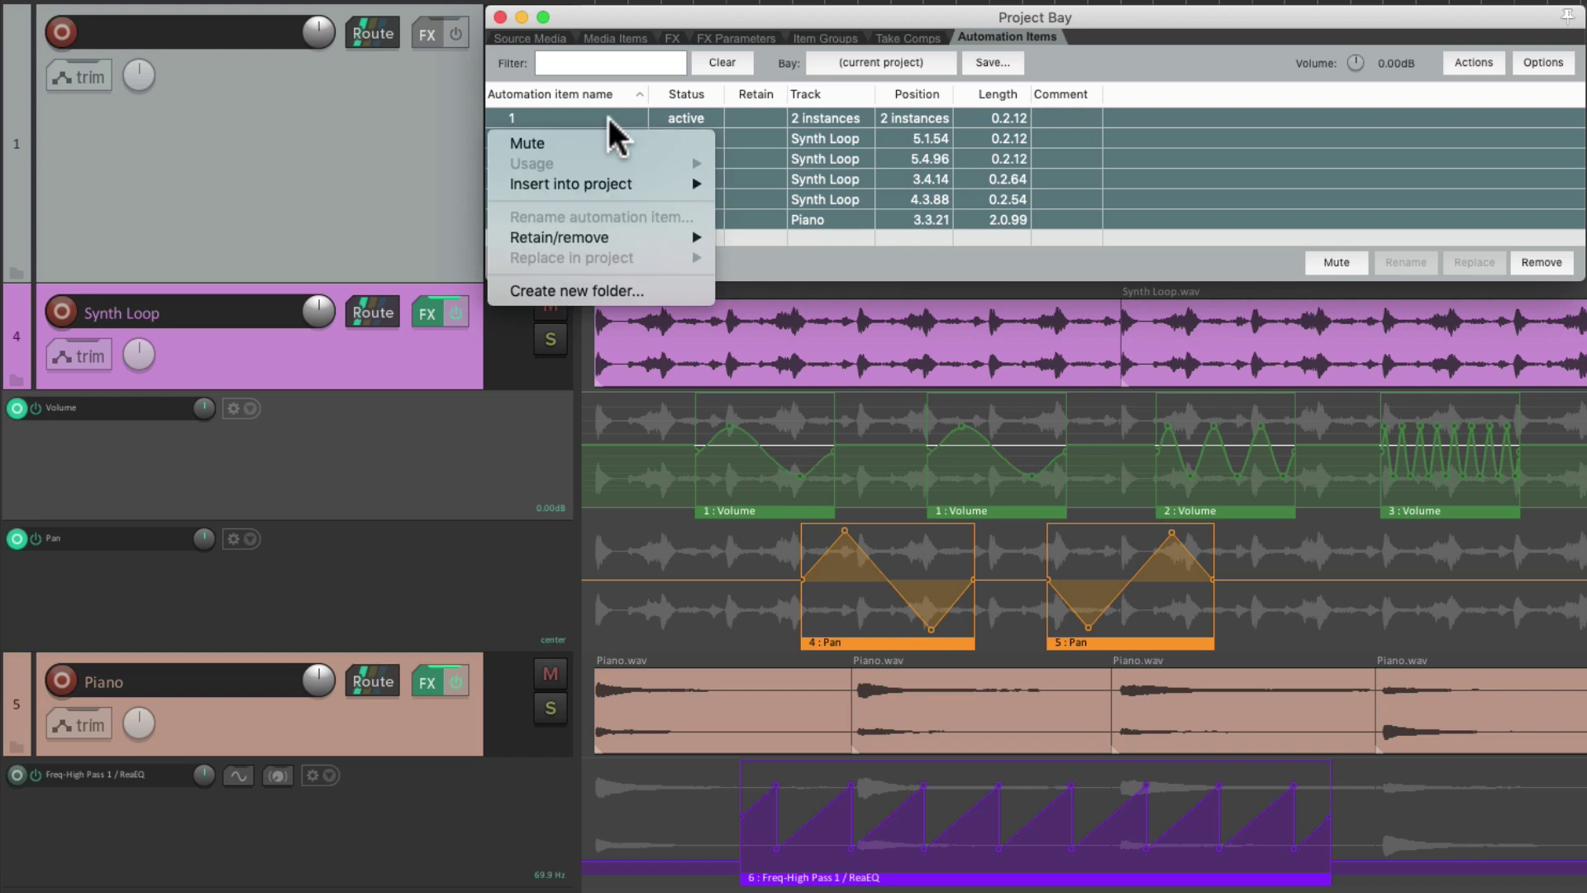
left_click(622, 143)
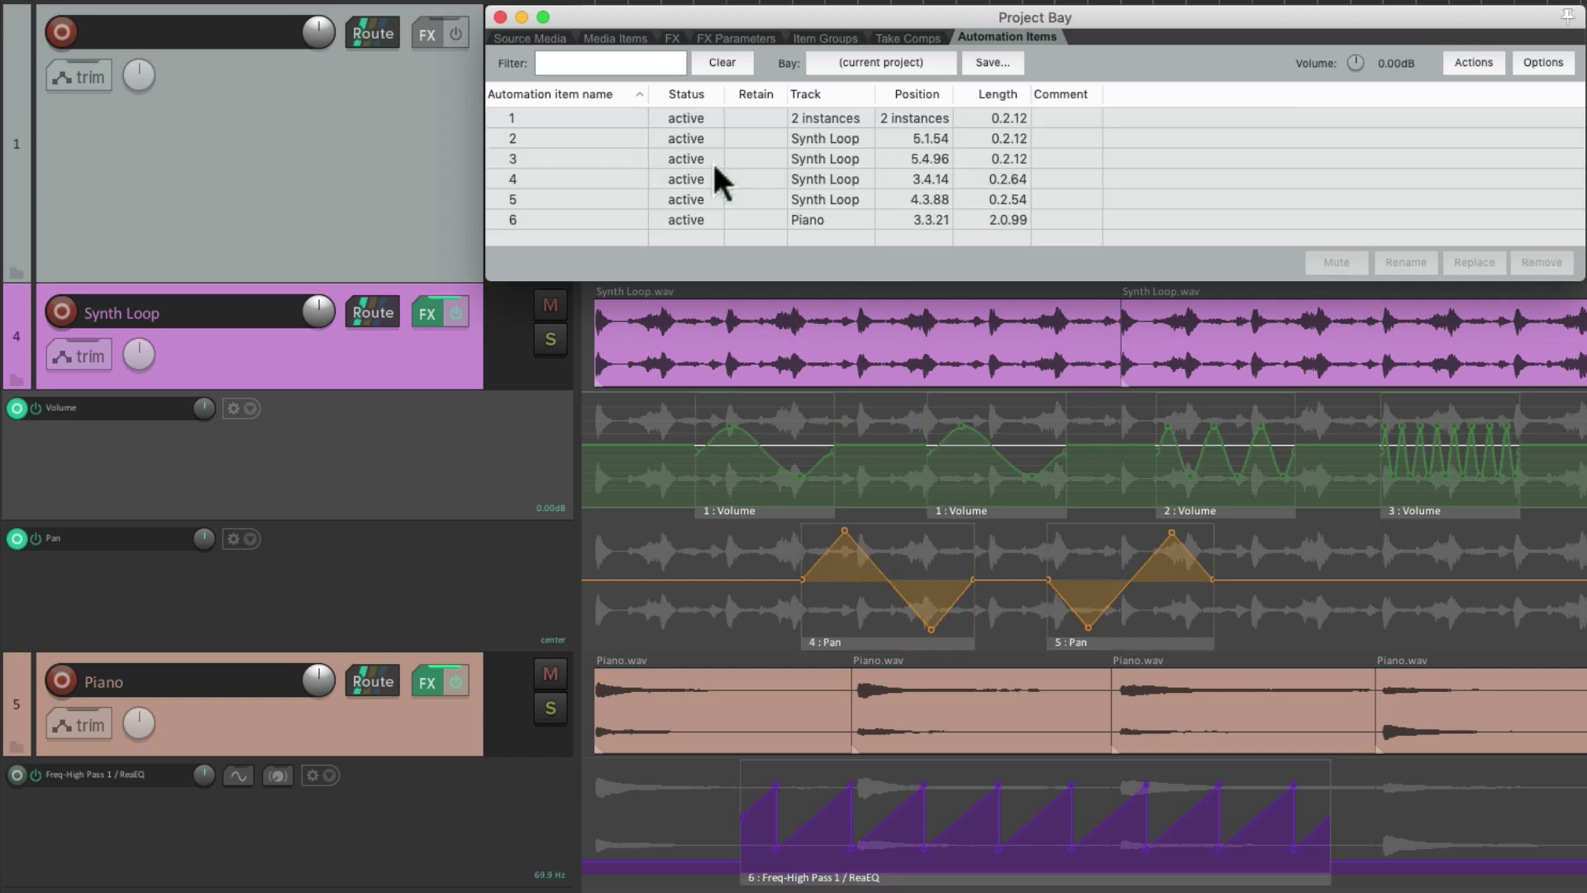
- Insert a pooled copy of the 5 : Pan item at the edit cursor on Synth Loop
left_click(1114, 640)
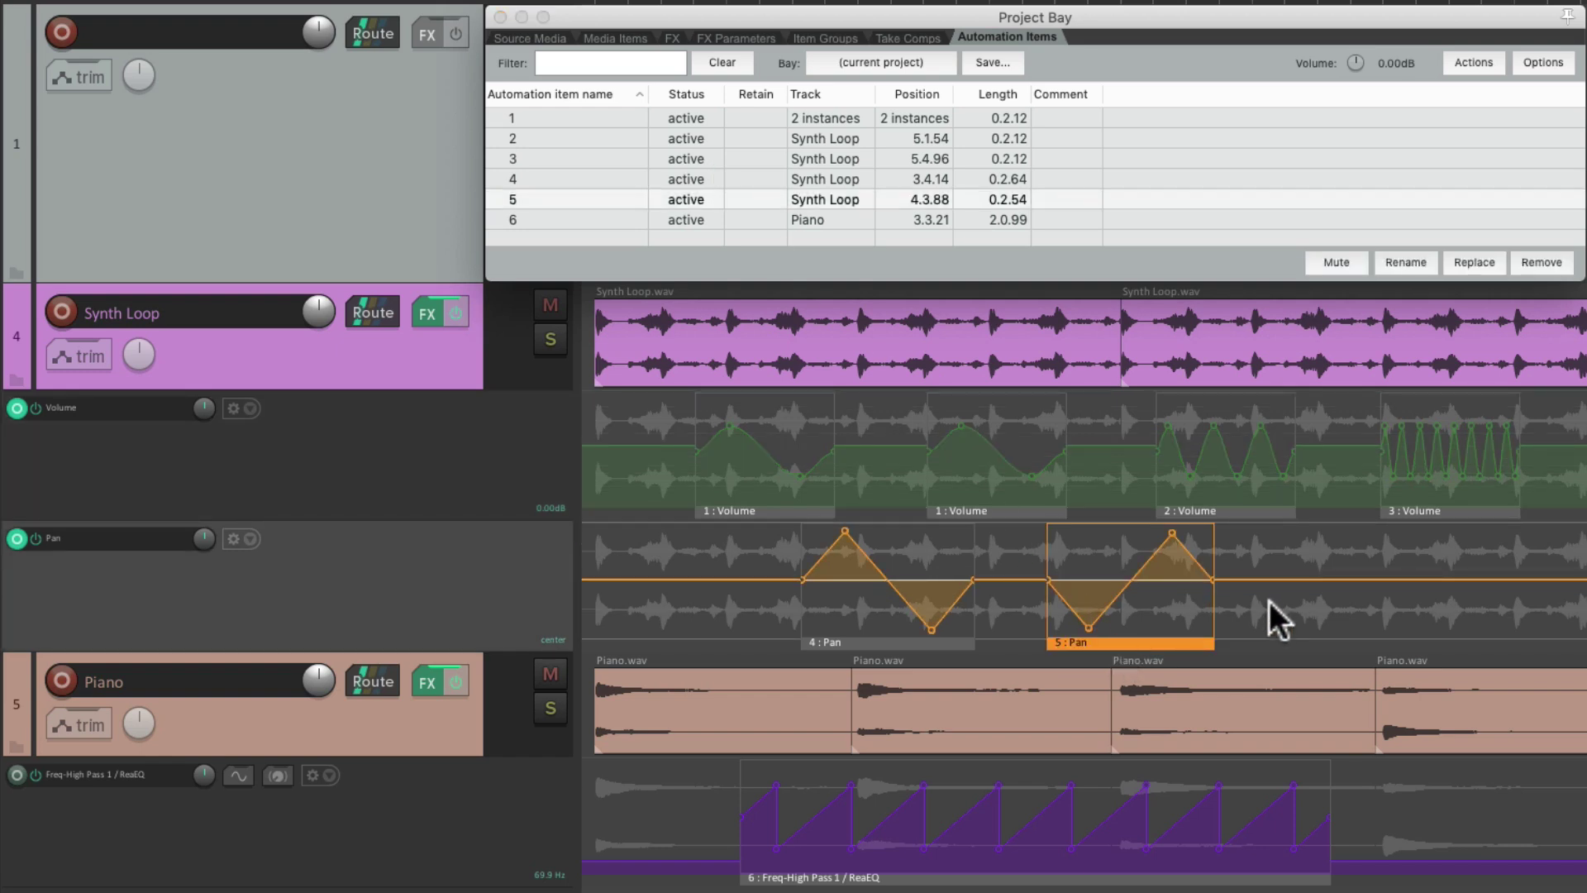
left_click(1289, 602)
right_click(618, 200)
mouse_move(627, 265)
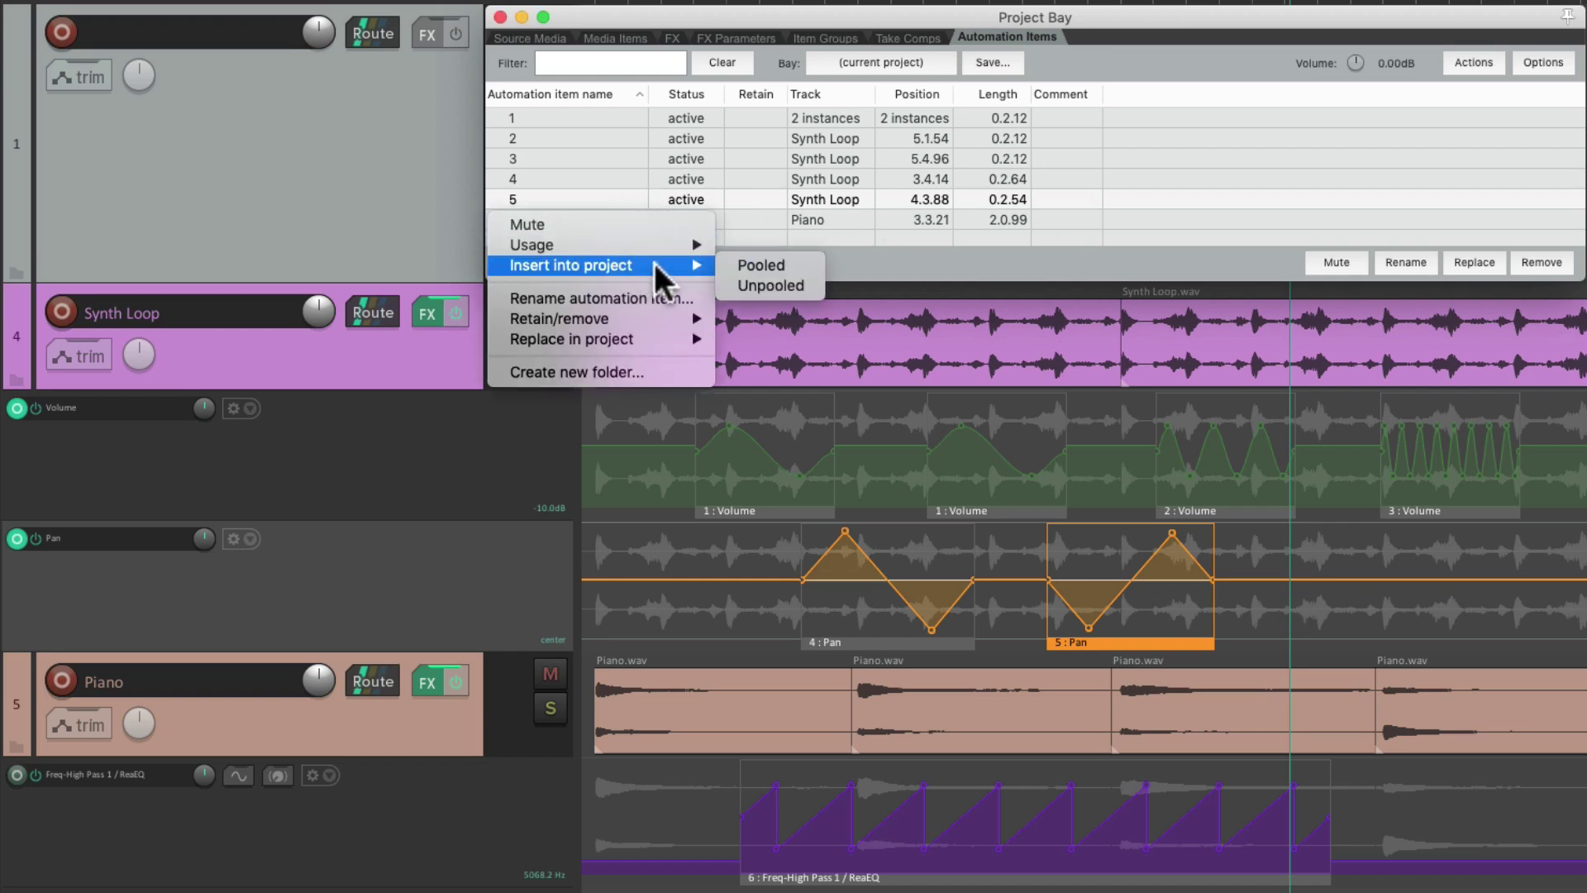
left_click(727, 267)
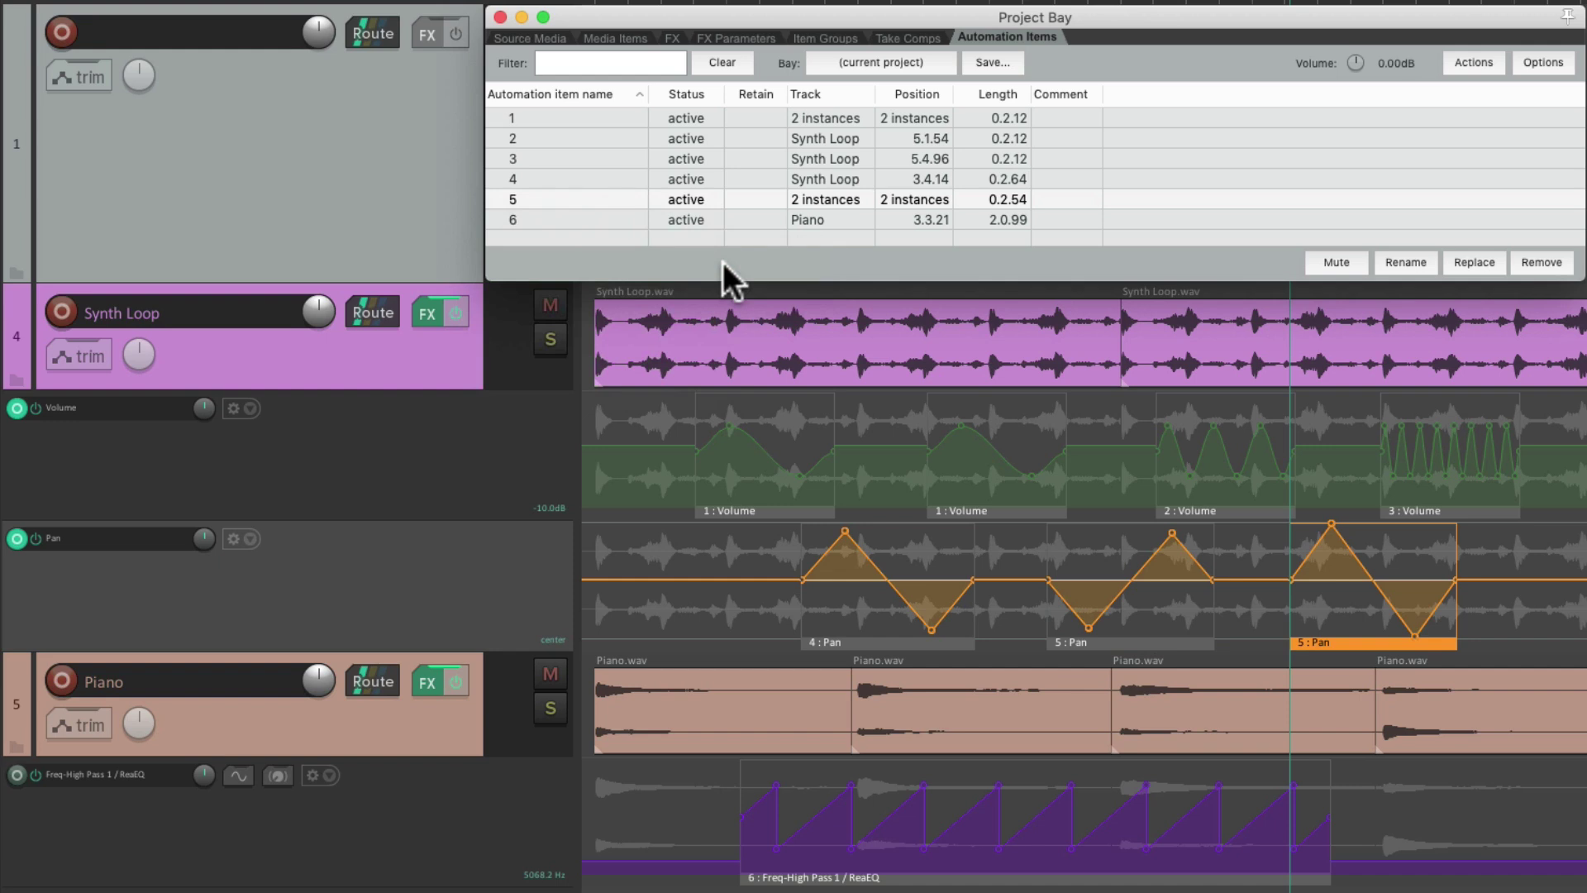
- Pencil-draw new pan curves over the pooled copy, then undo the drawing
left_click(1407, 620)
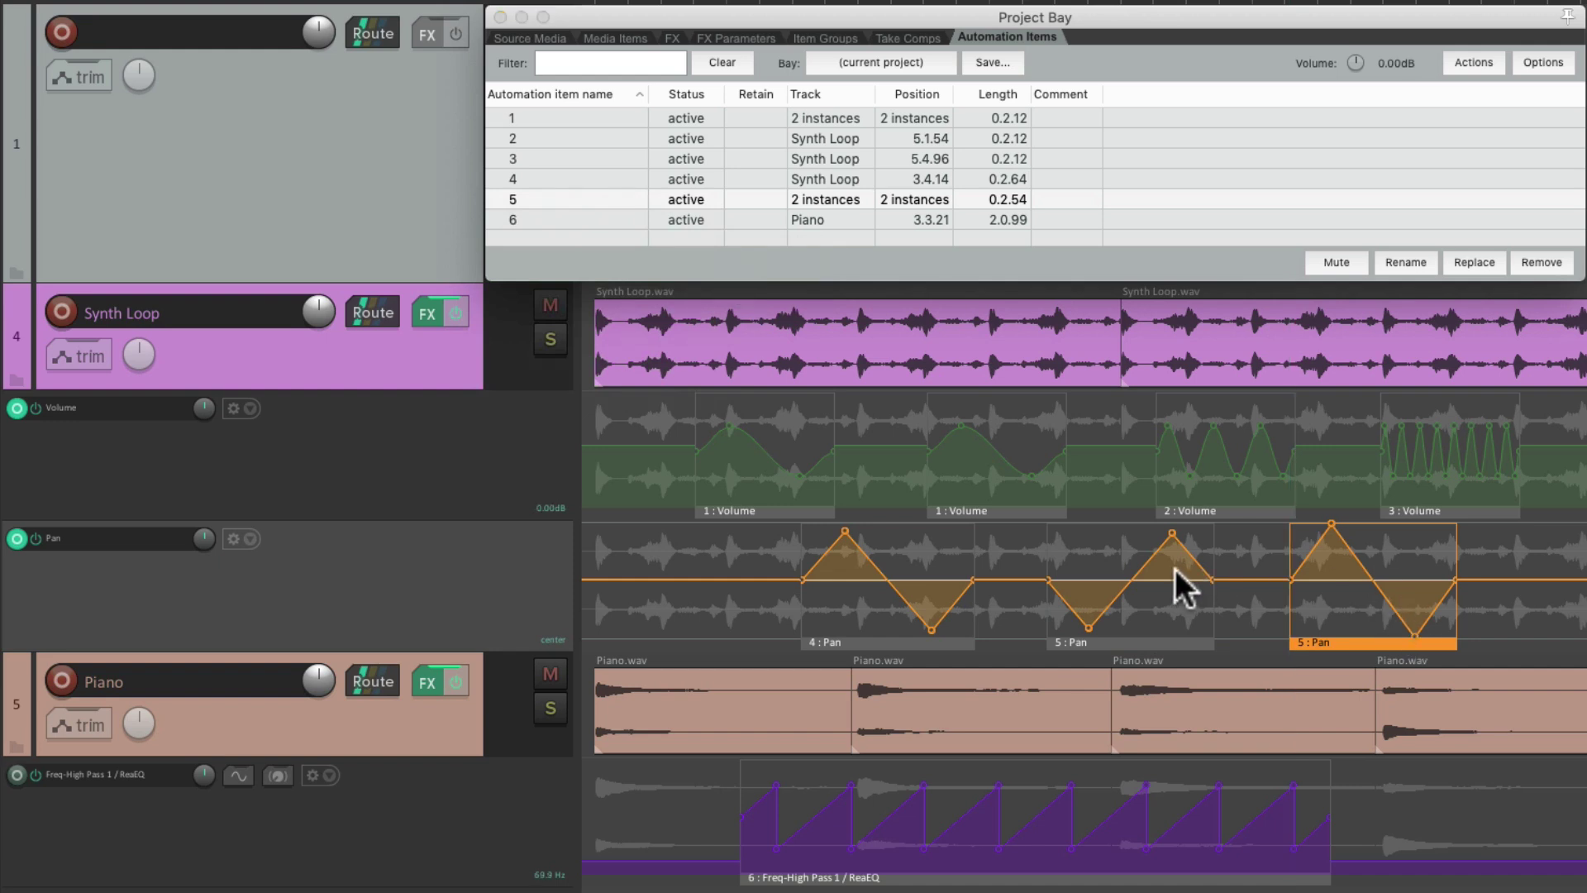
mouse_move(1327, 529)
left_mouse_down()
mouse_move(1333, 591)
mouse_move(1433, 566)
left_mouse_up()
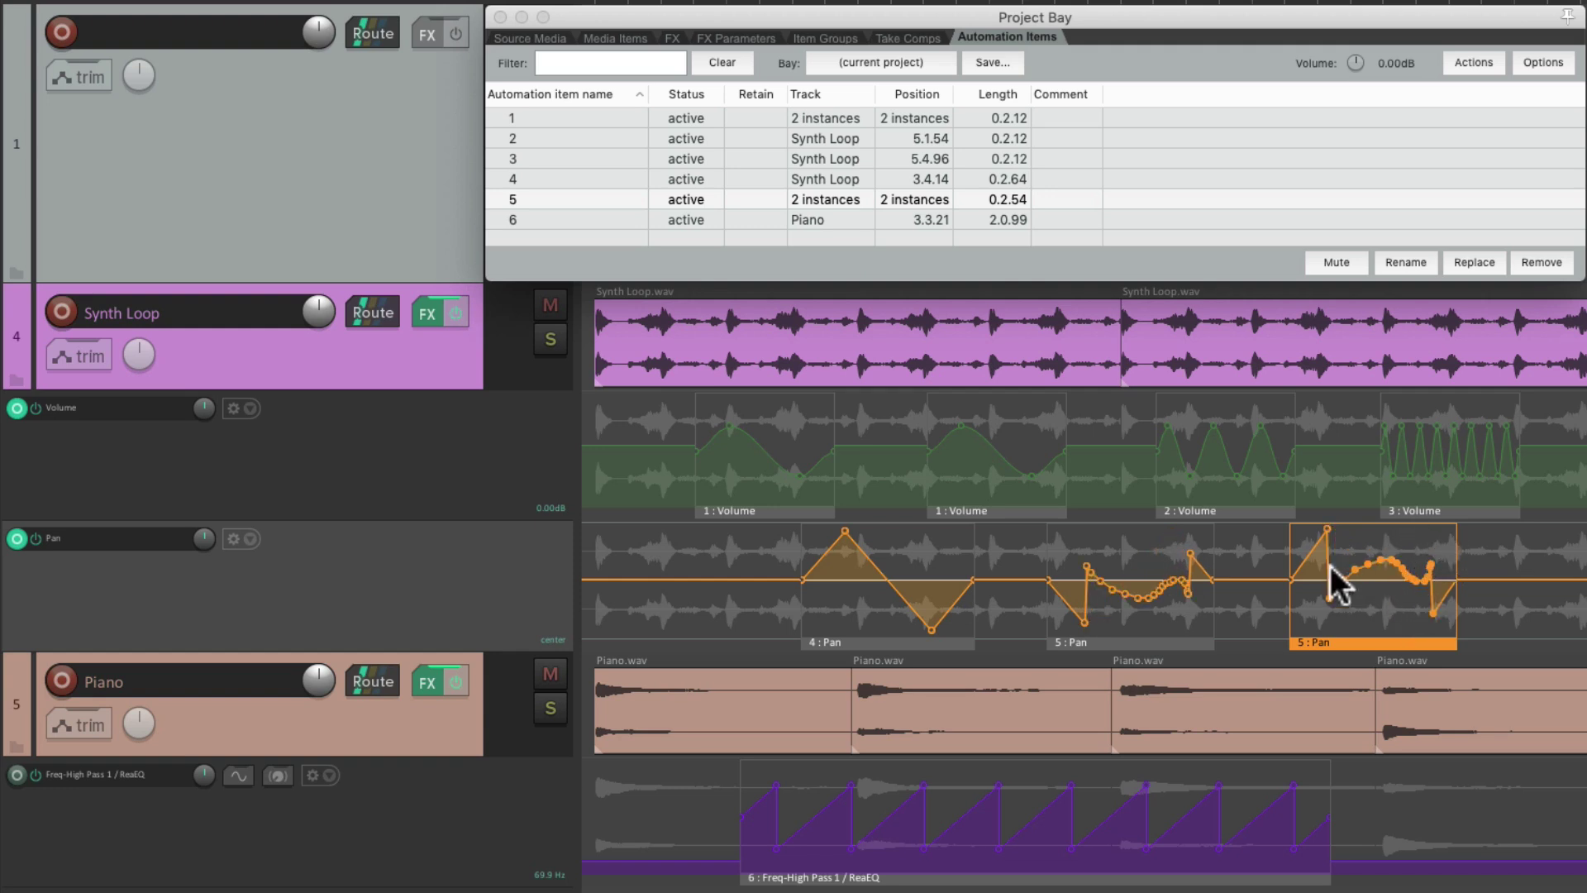
mouse_move(1174, 583)
left_mouse_down()
mouse_move(1197, 578)
mouse_move(1109, 557)
mouse_move(1073, 609)
left_mouse_up()
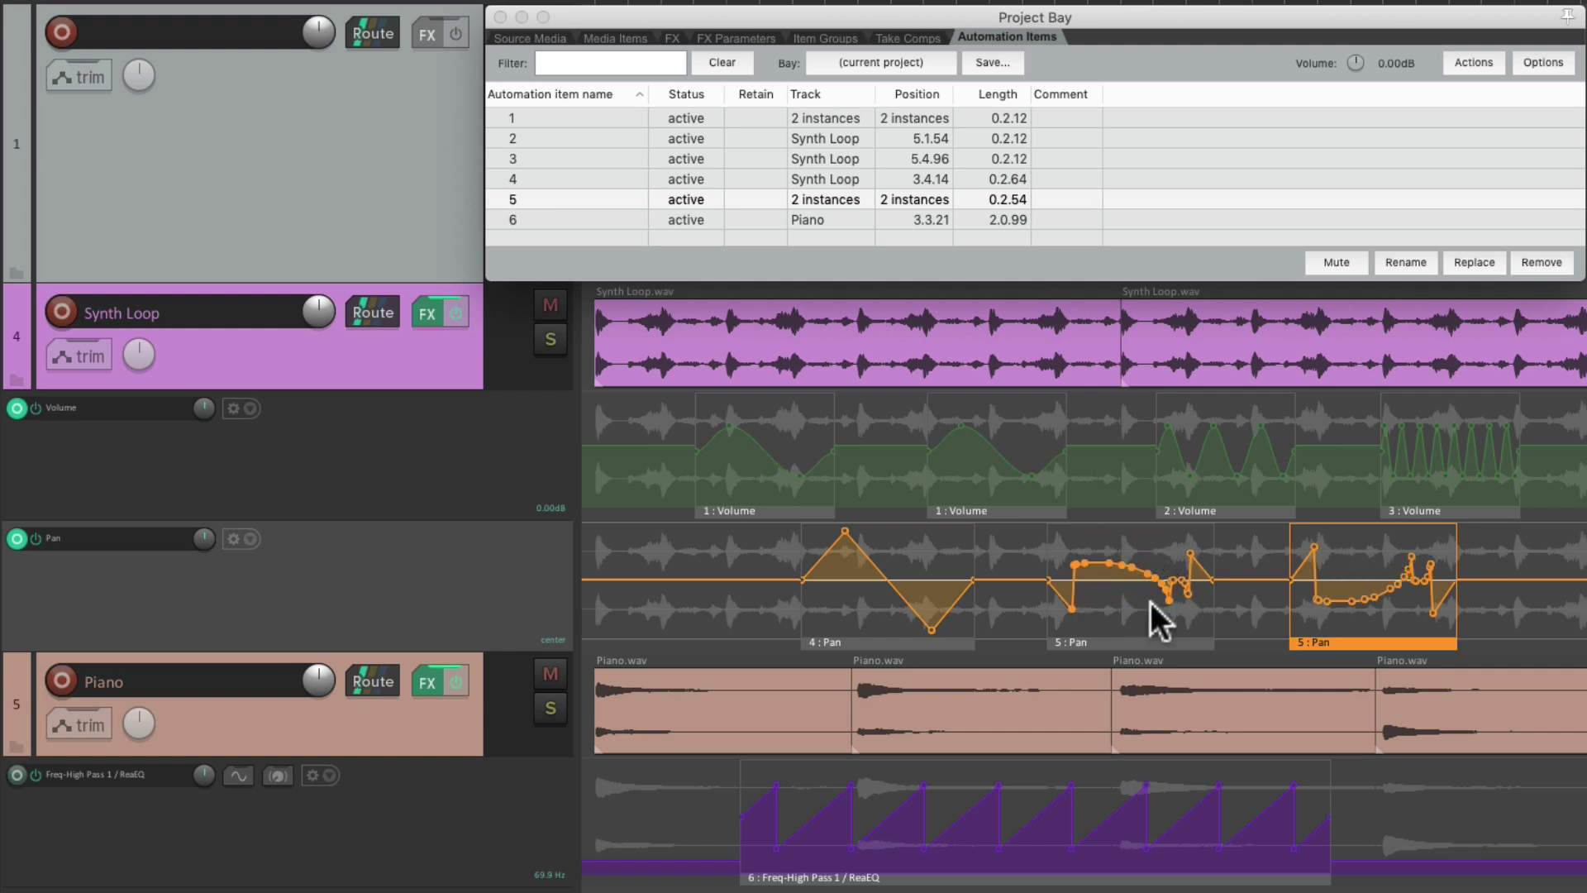
key("super+z")
key("super+z")
key("super+z")
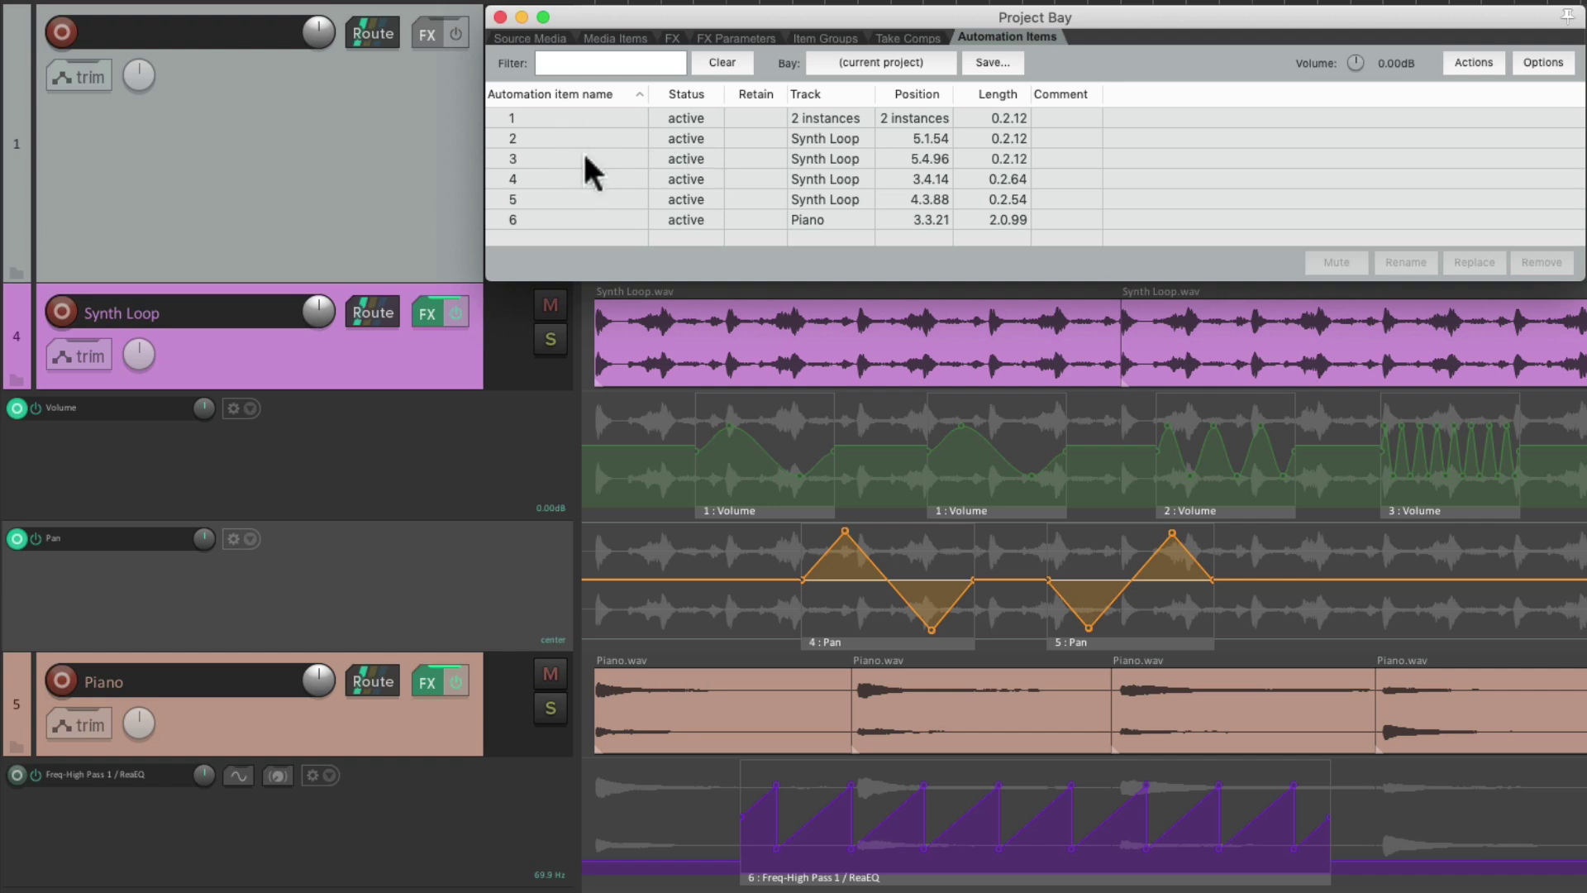
- Rename automation item 1 to 'Verse 1 Volume'
left_click(601, 111)
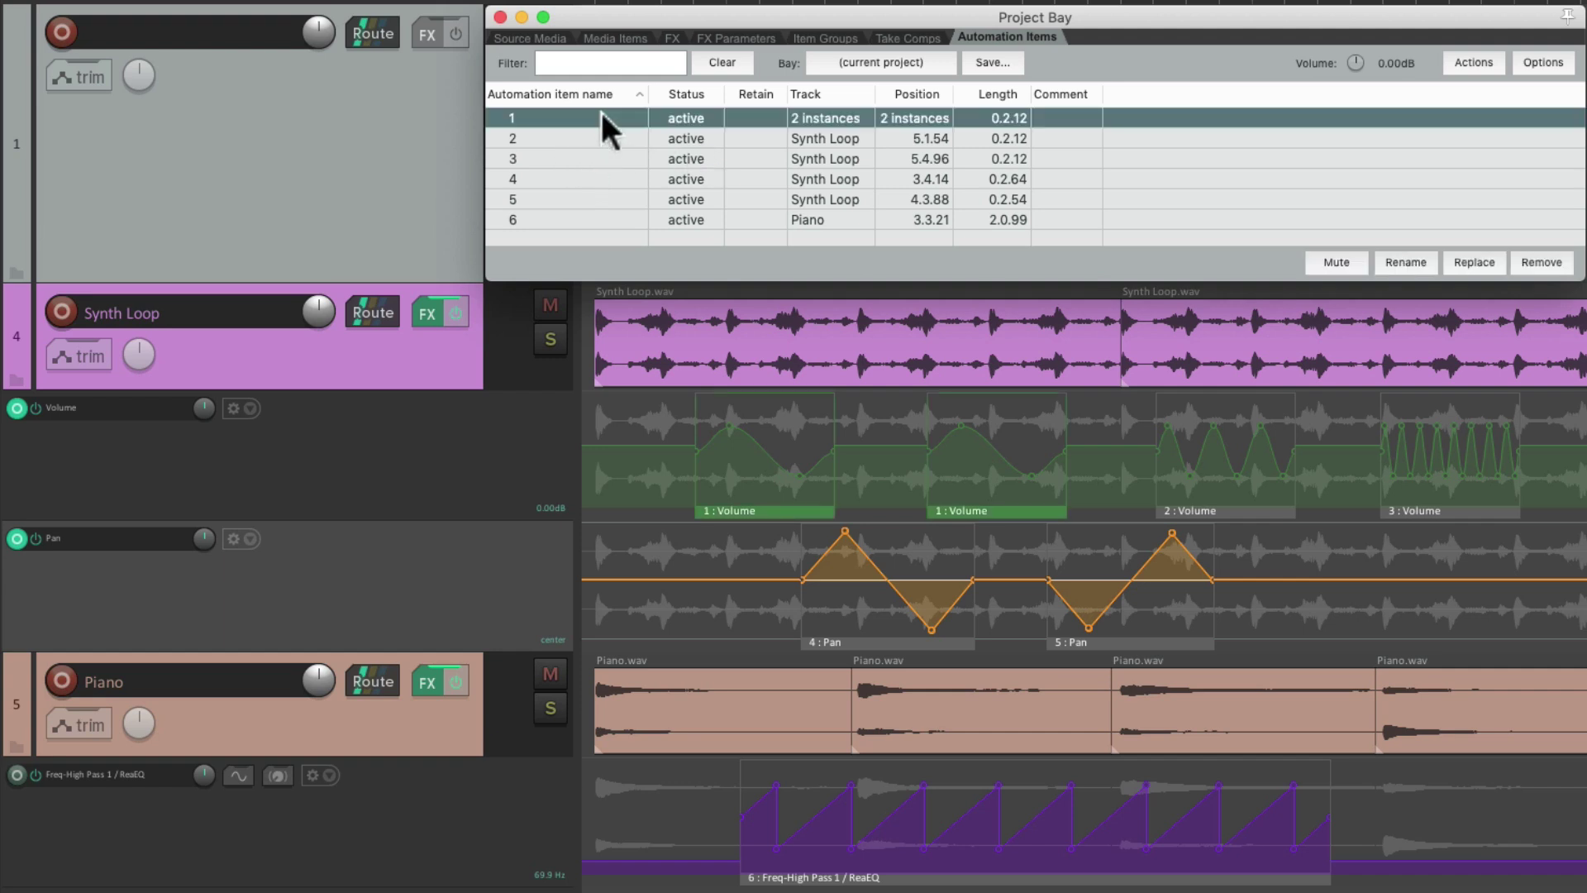
right_click(598, 112)
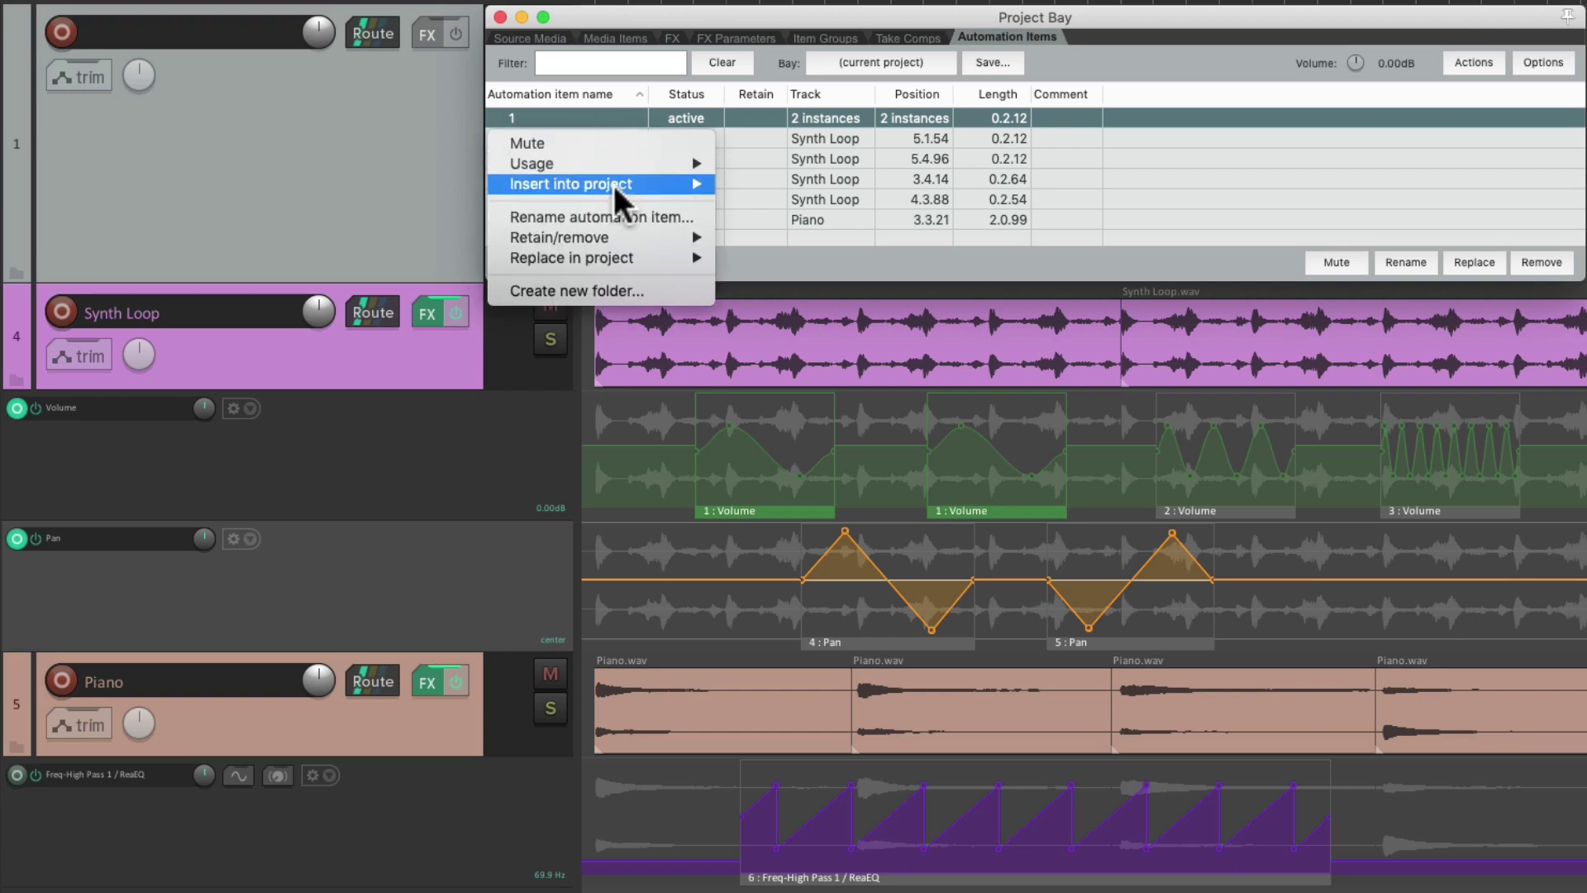
left_click(613, 220)
type("Verse 1 Volume")
key("Return")
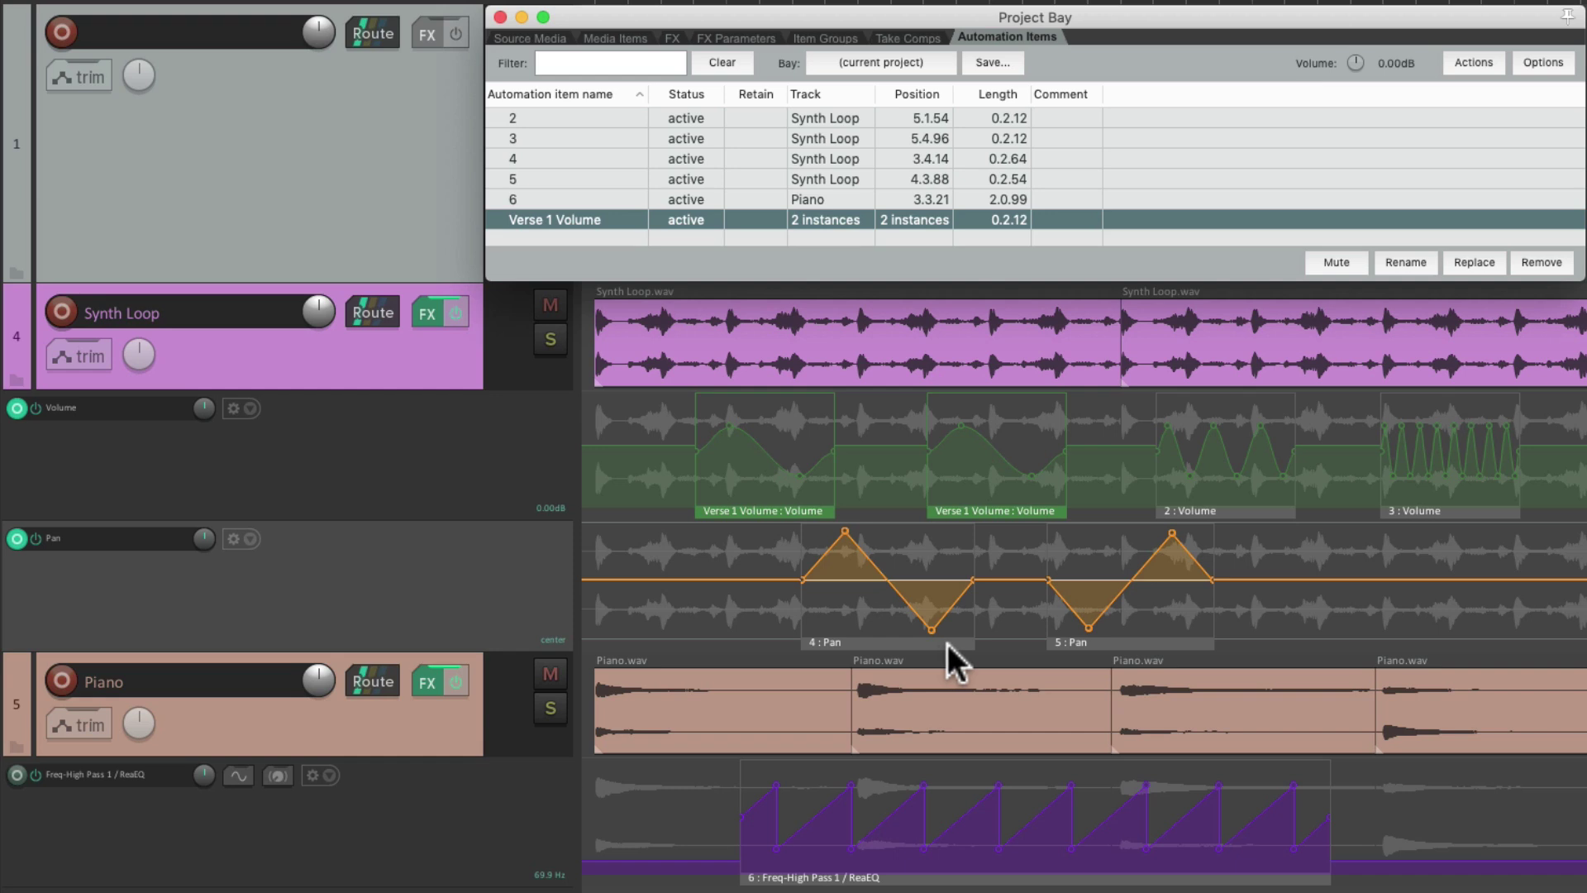
- Rename automation item 4 to 'Chorus 1 Pan'
left_click(603, 157)
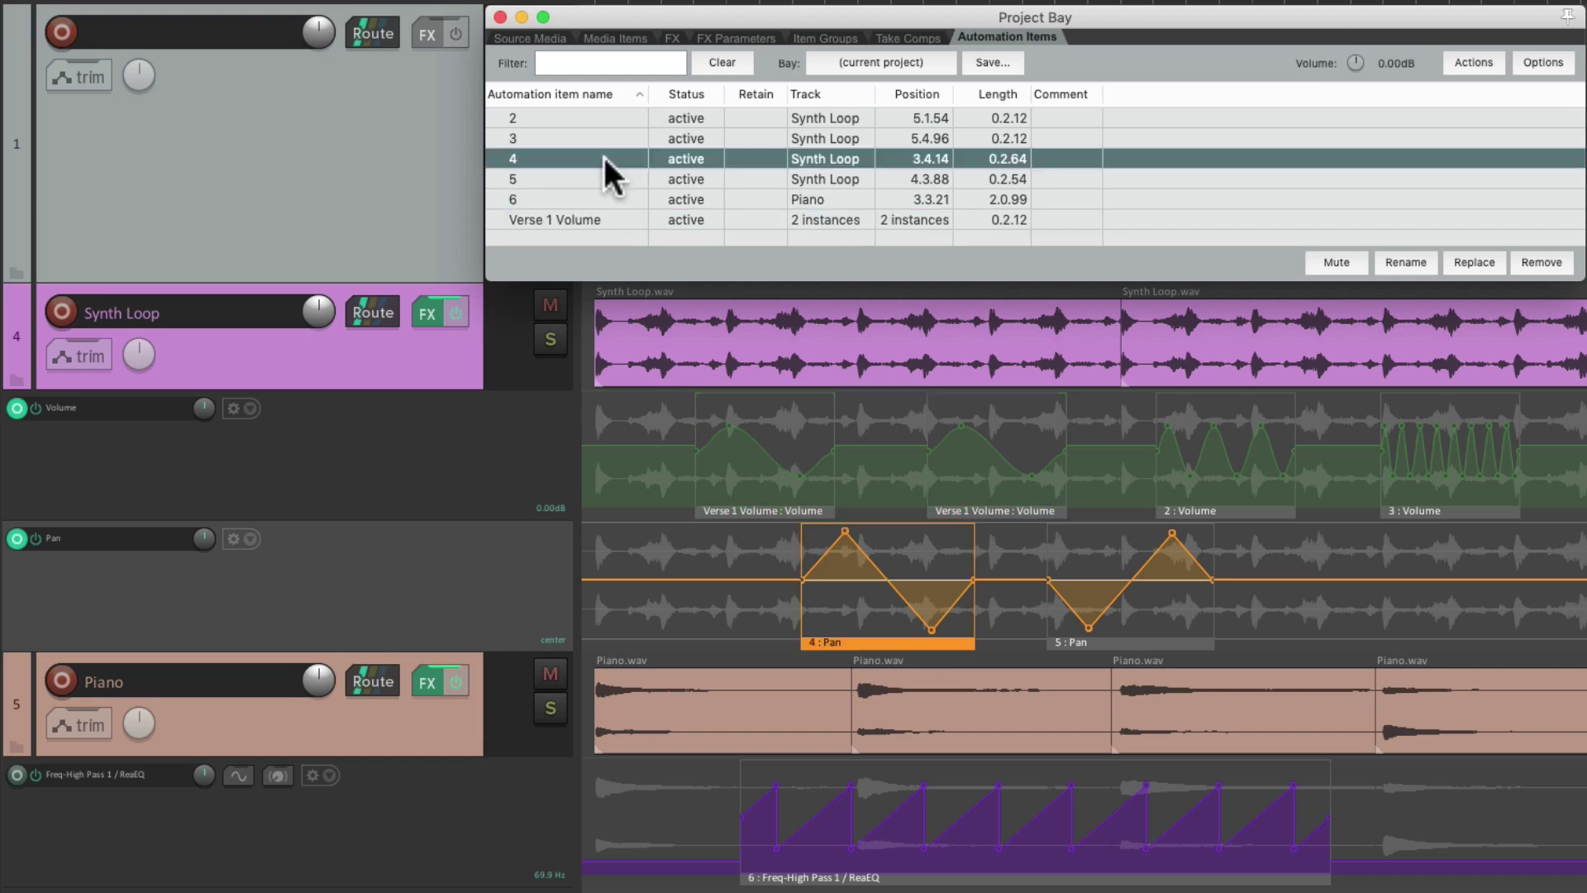
right_click(604, 157)
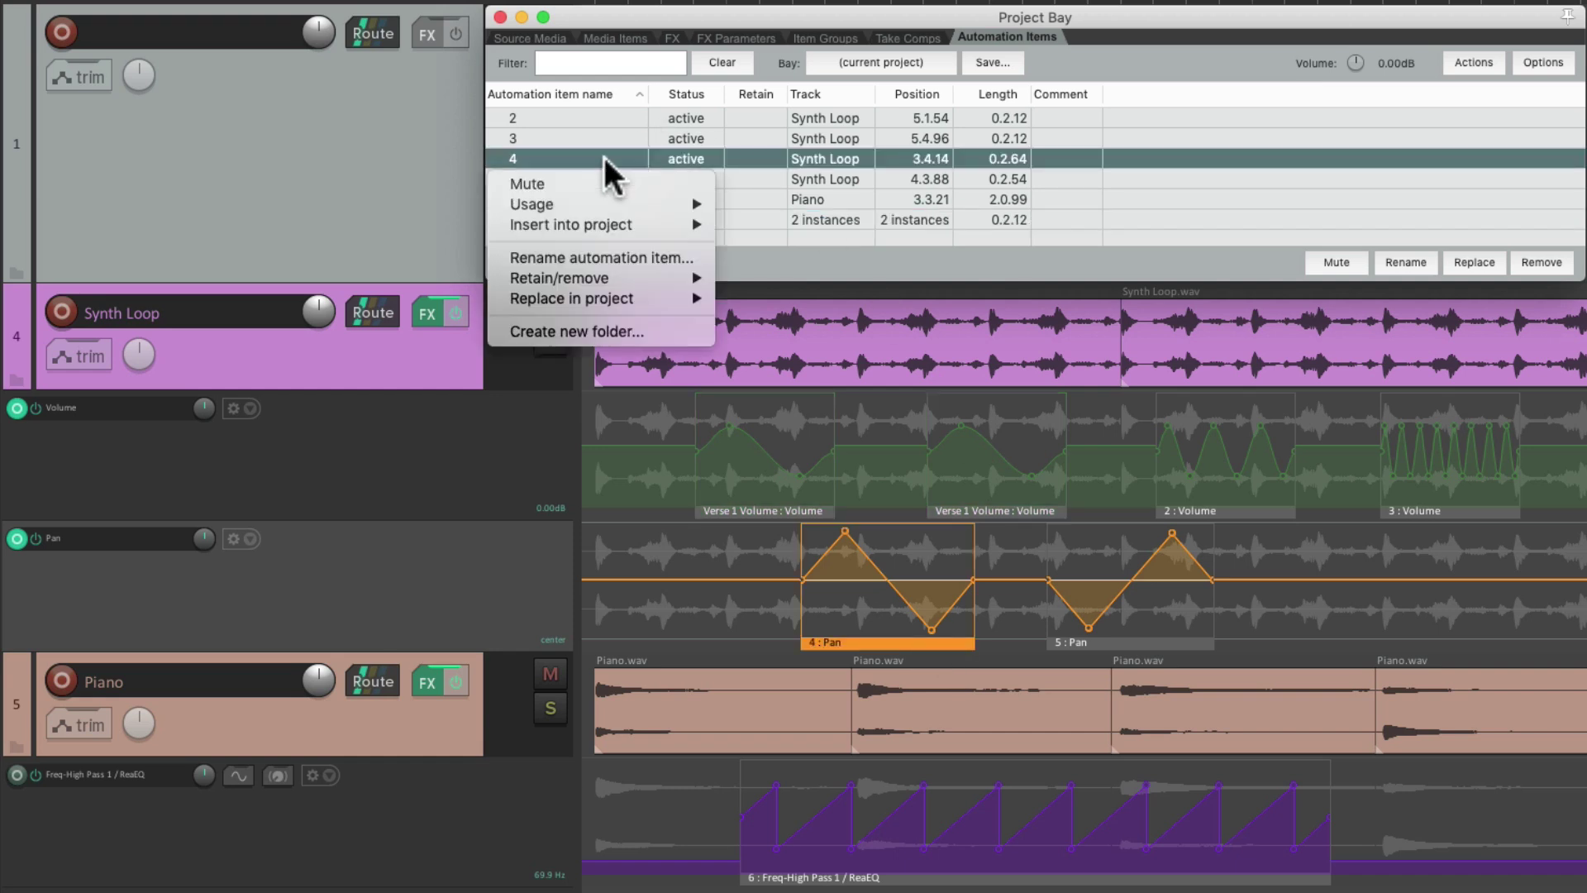
left_click(697, 259)
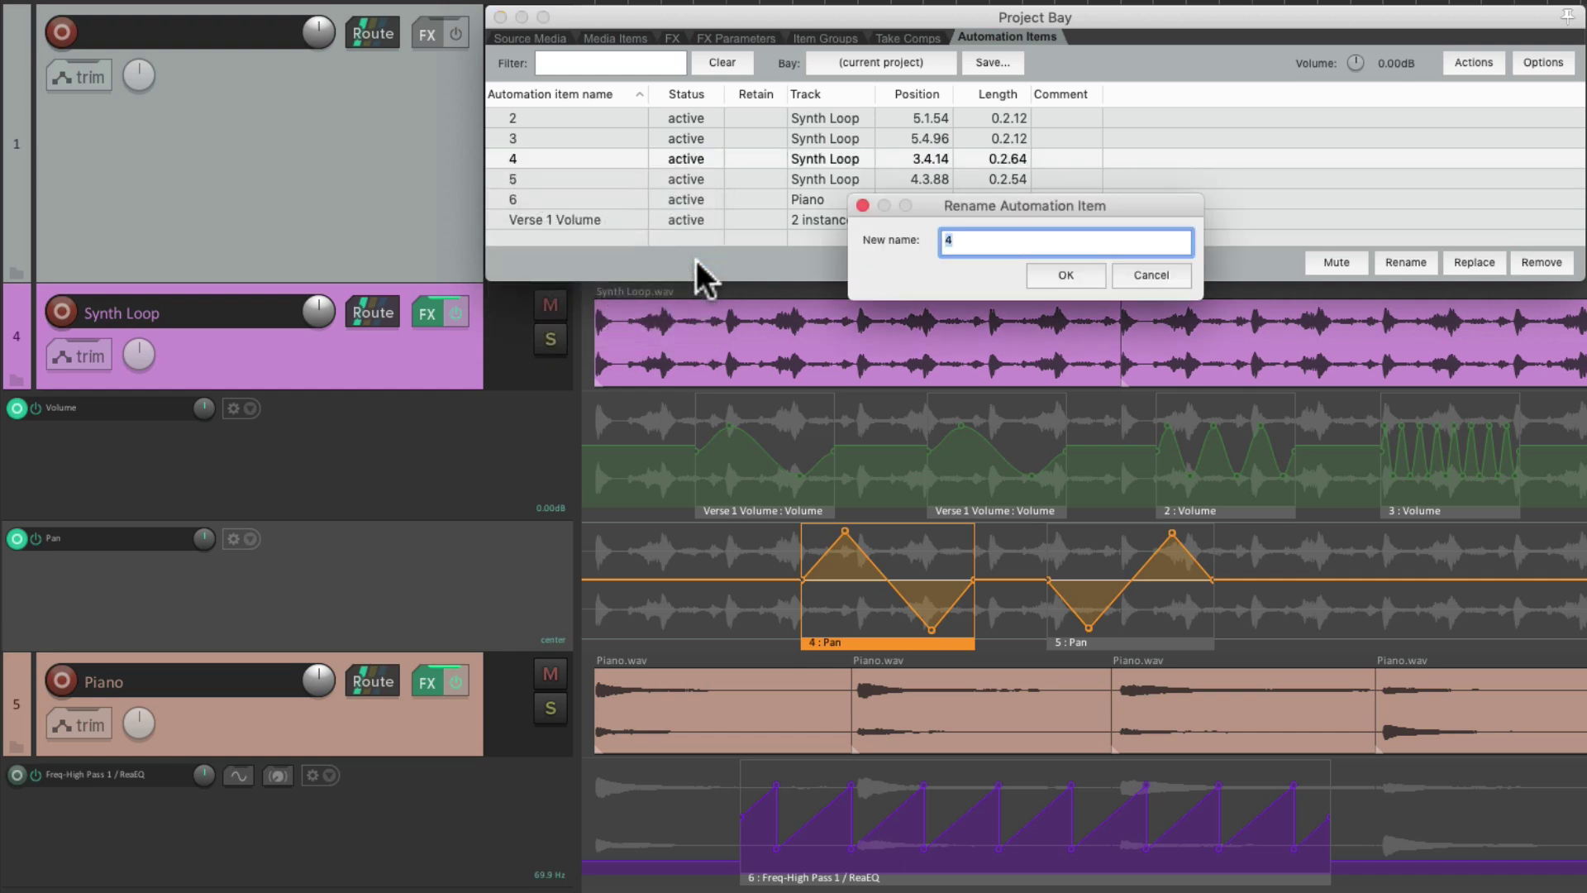
type("Chorus 1 Pan")
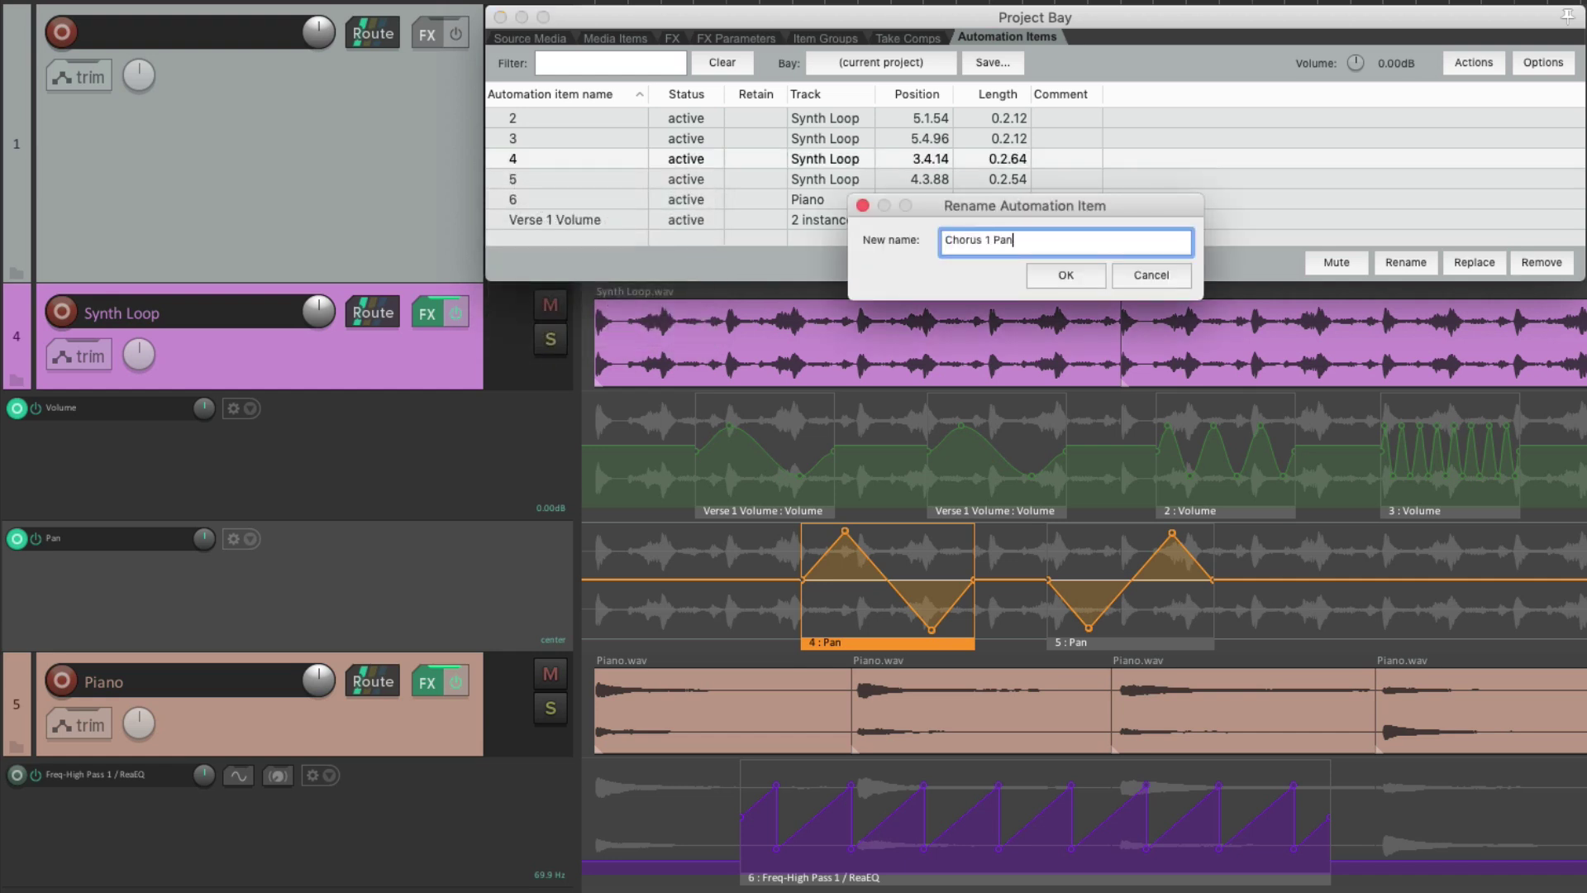
key("Return")
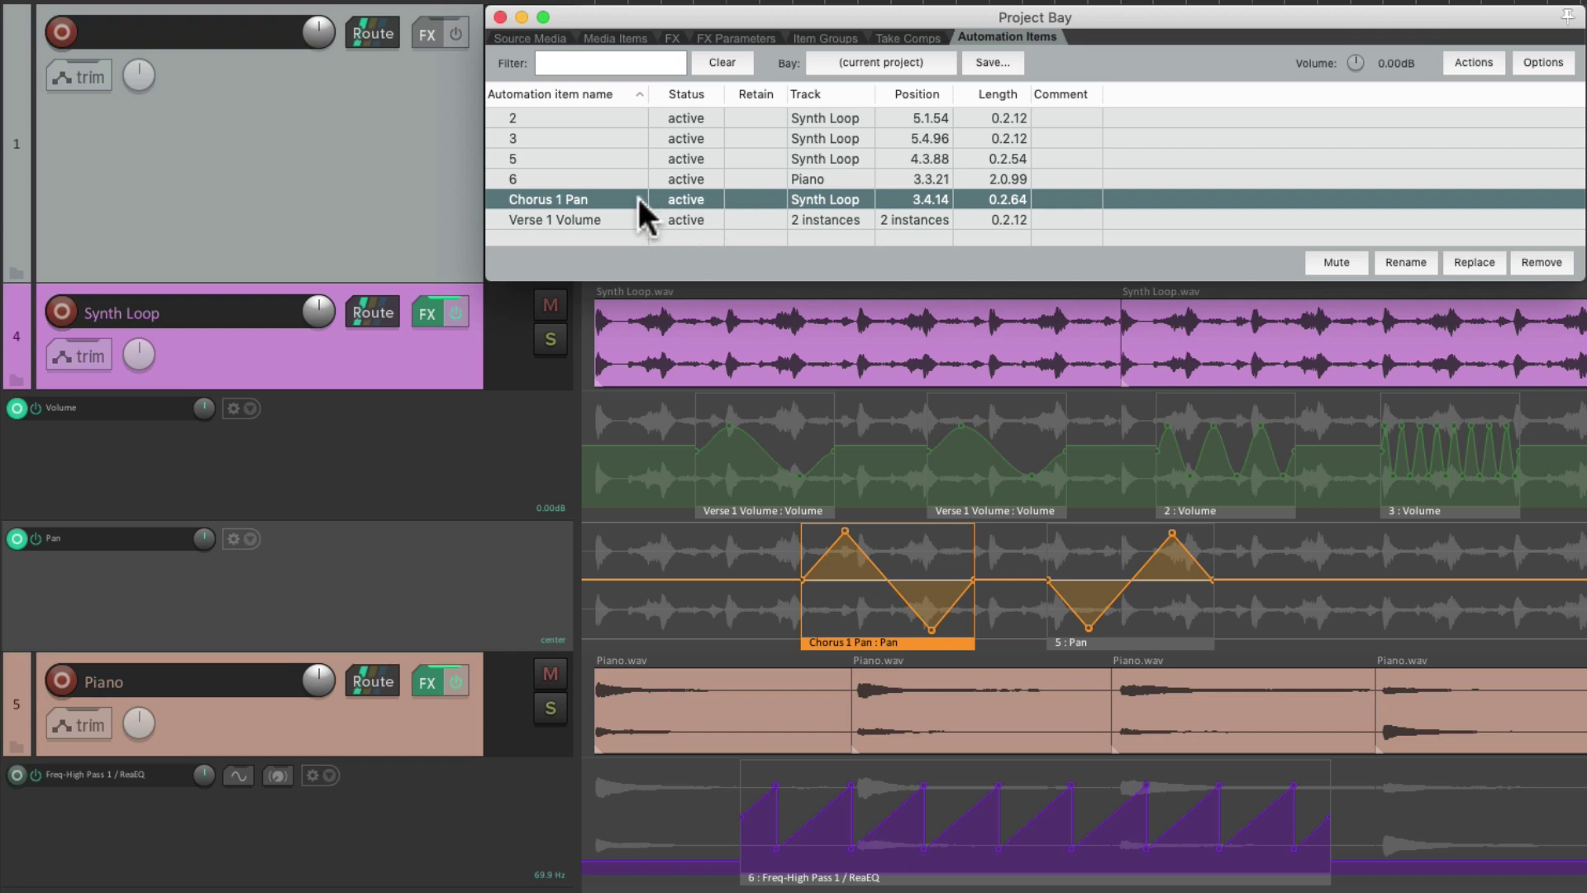
- Retain Chorus 1 Pan in the bay and remove it from the project
right_click(615, 197)
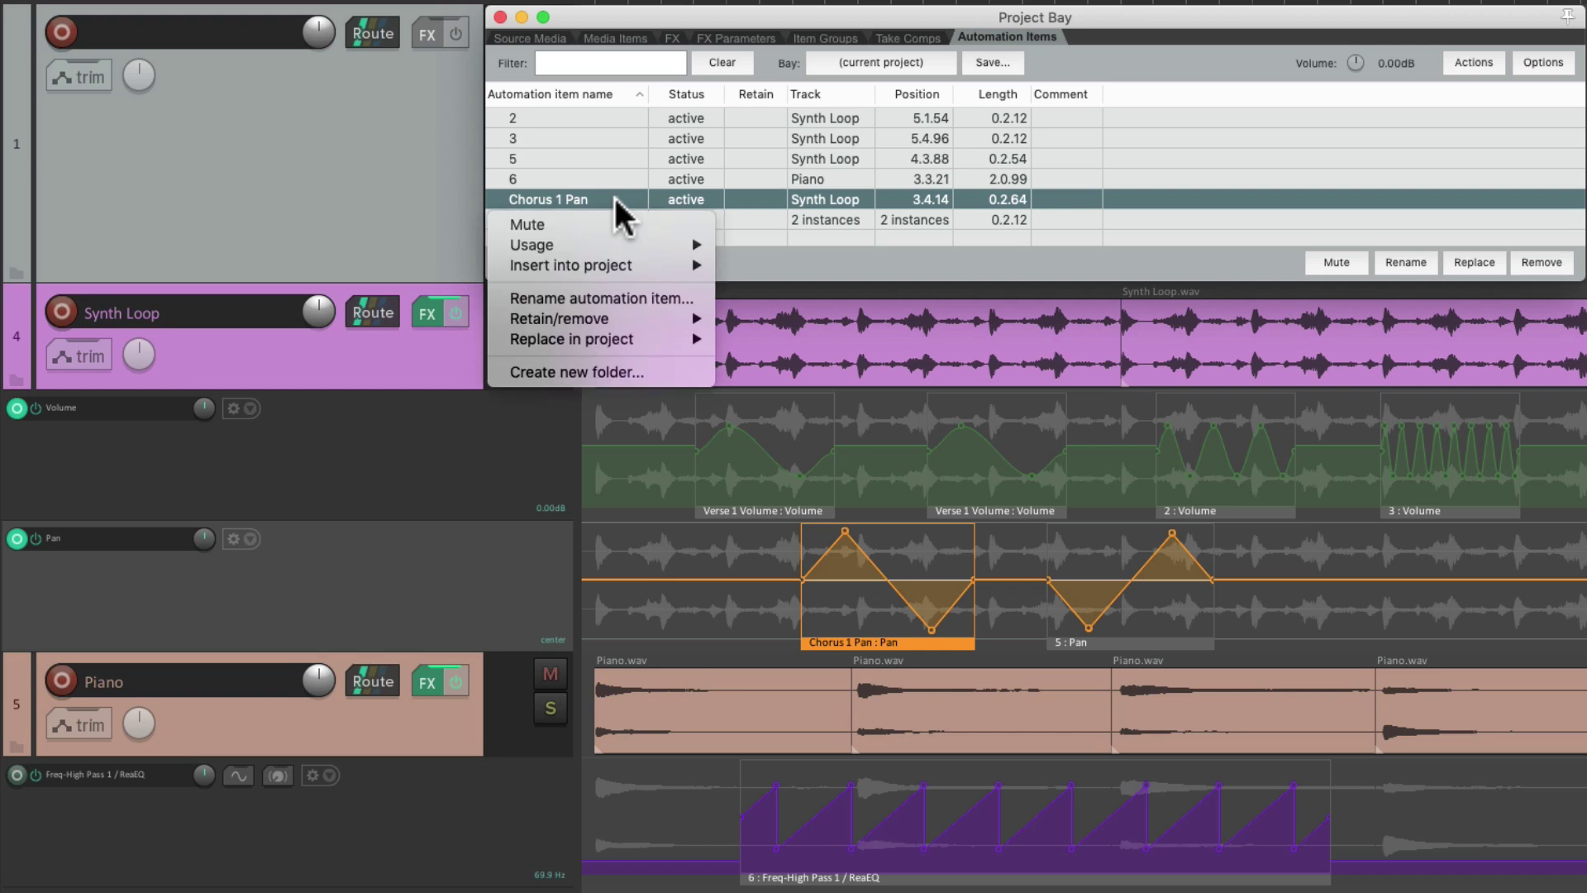
mouse_move(643, 319)
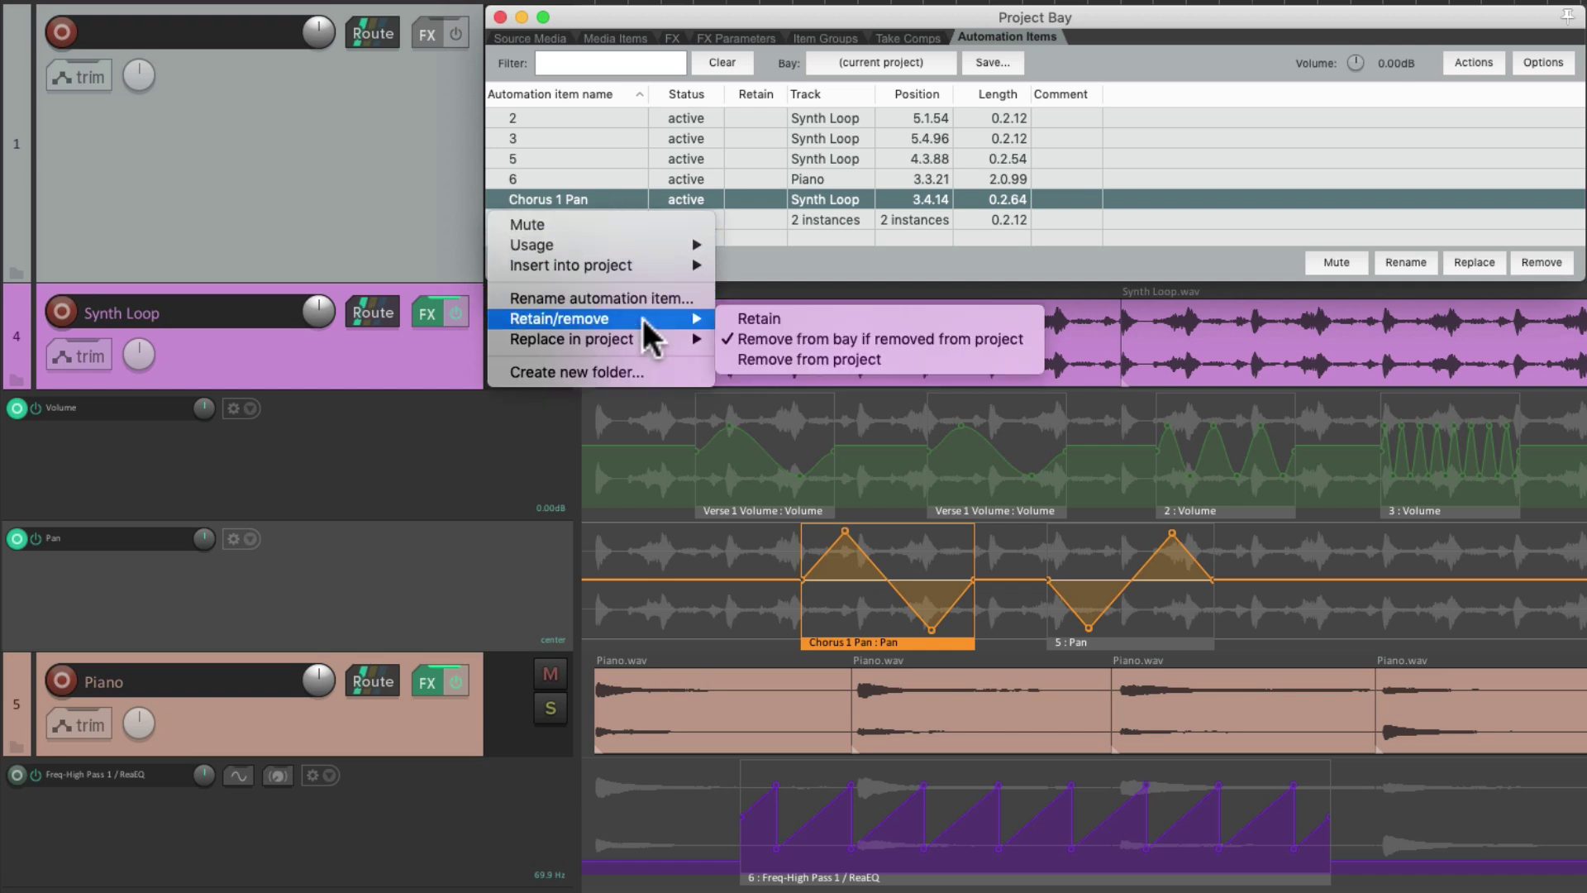
left_click(727, 319)
right_click(607, 191)
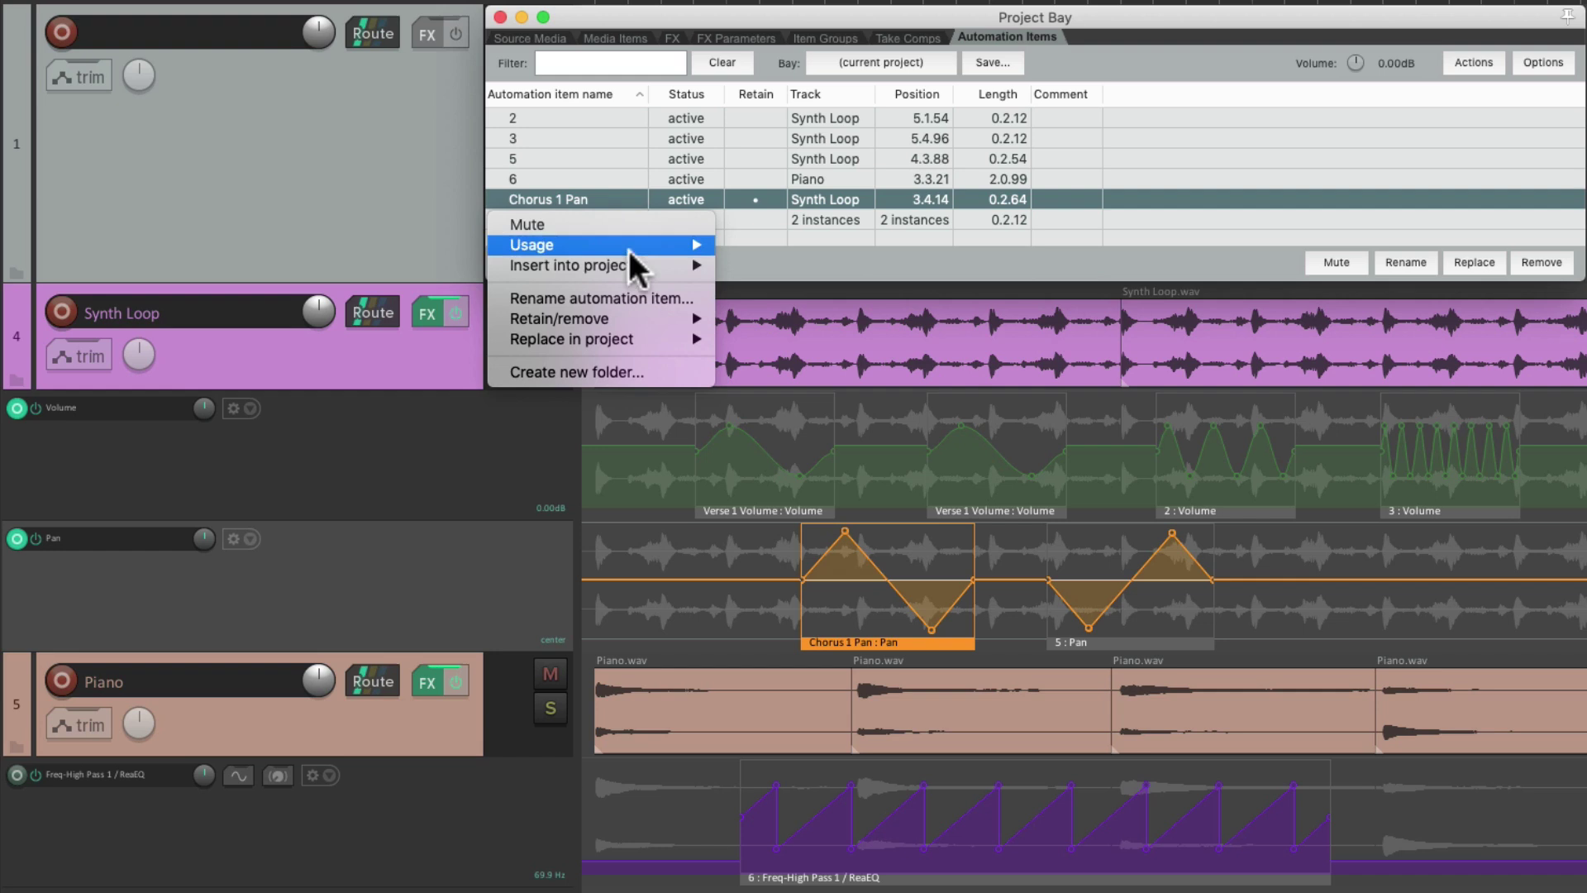
mouse_move(628, 310)
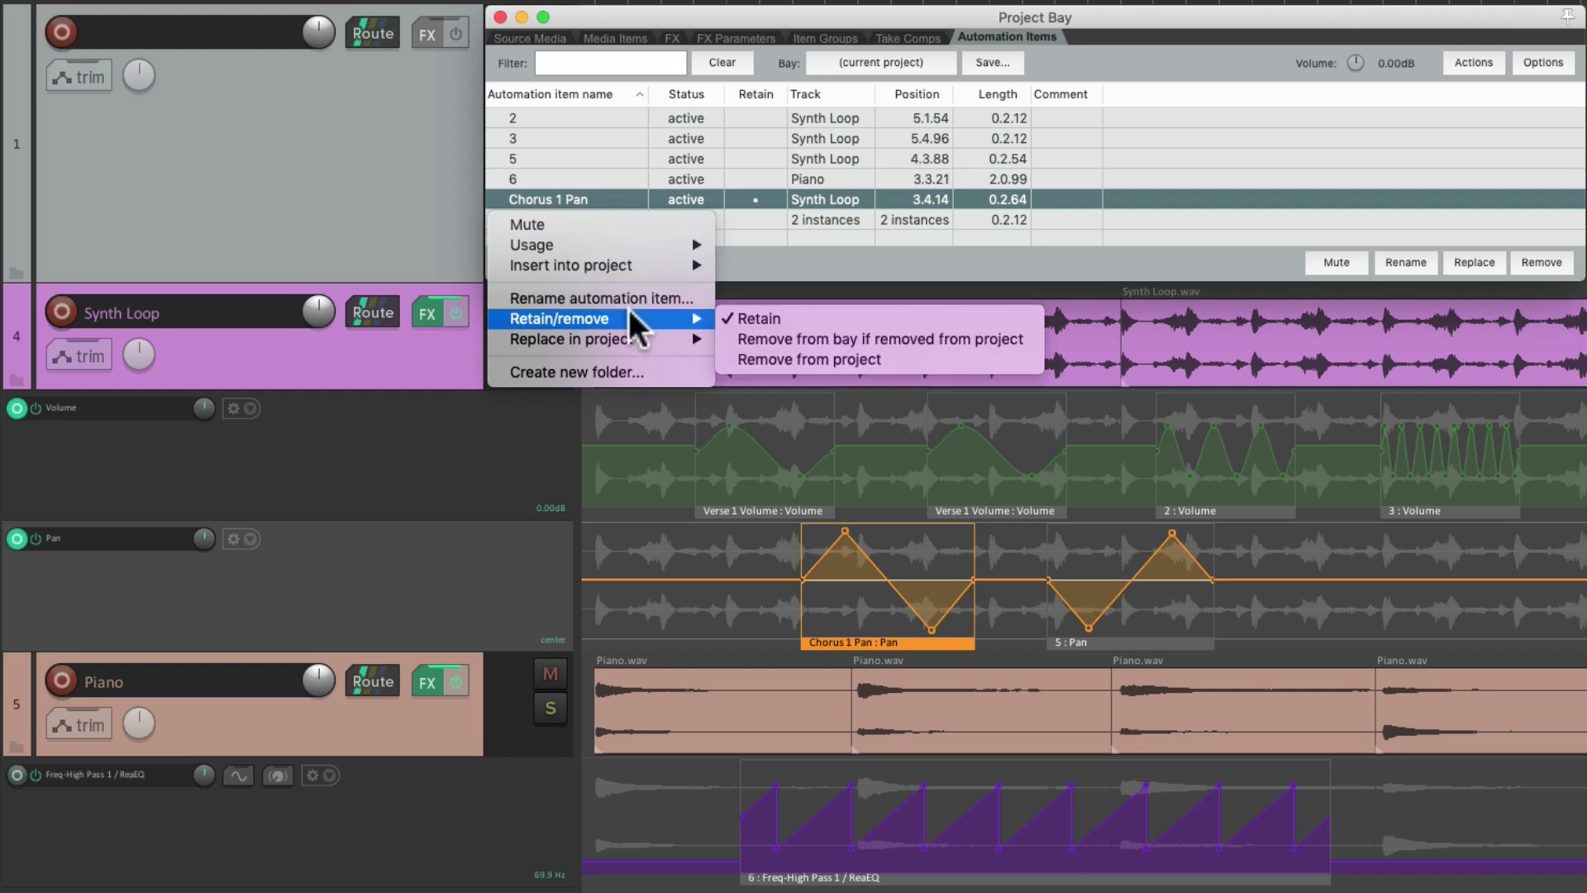
left_click(921, 362)
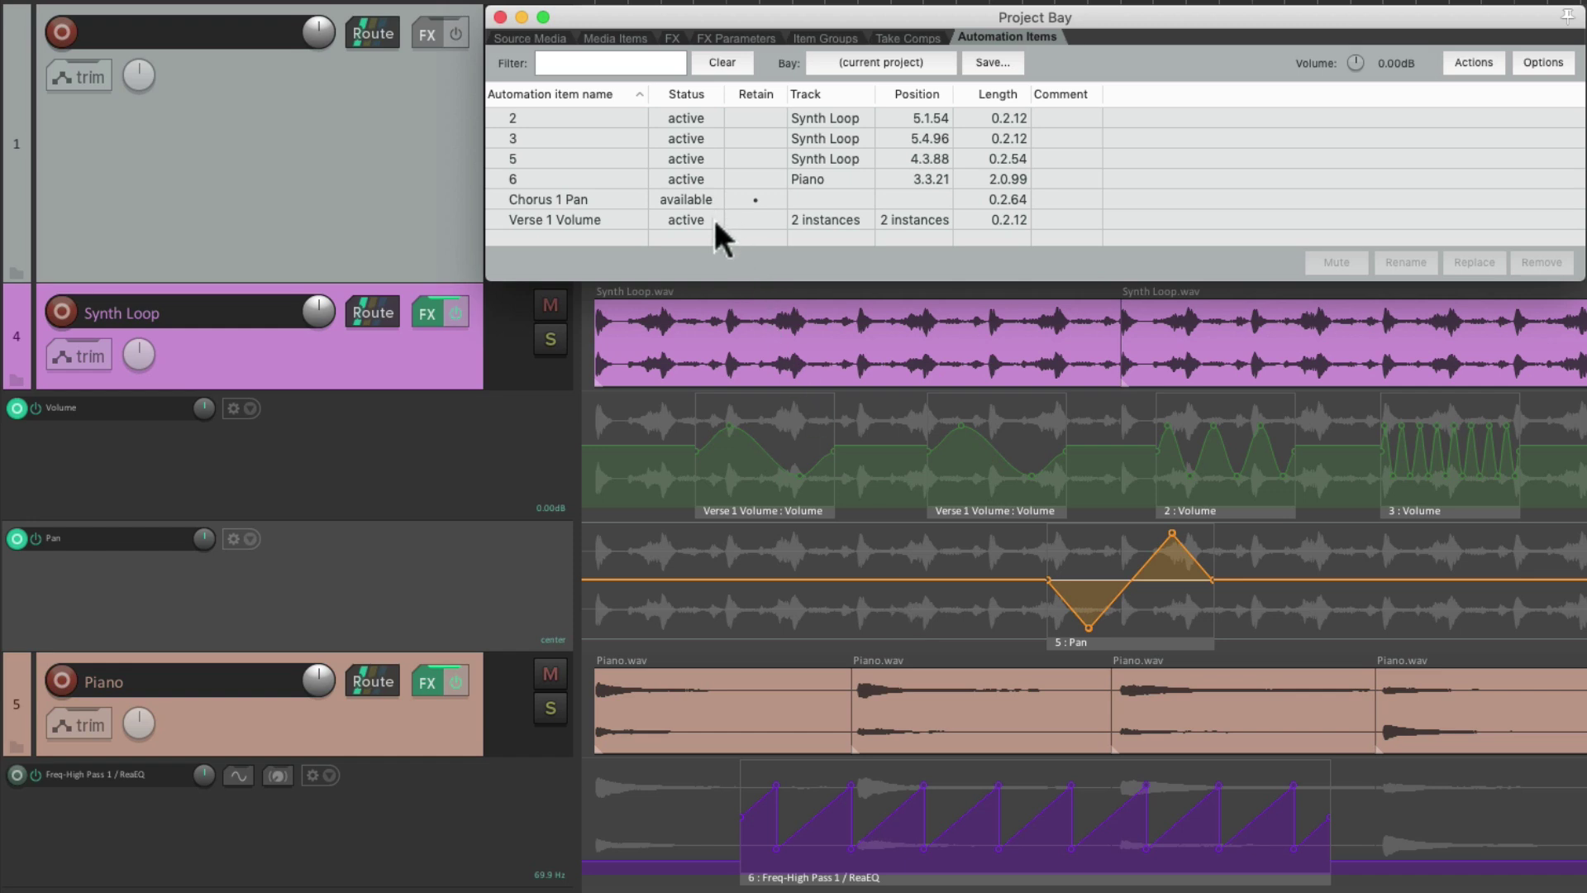
- Insert an unpooled copy of Chorus 1 Pan on Synth Loop at 3.4.53
left_click(827, 607)
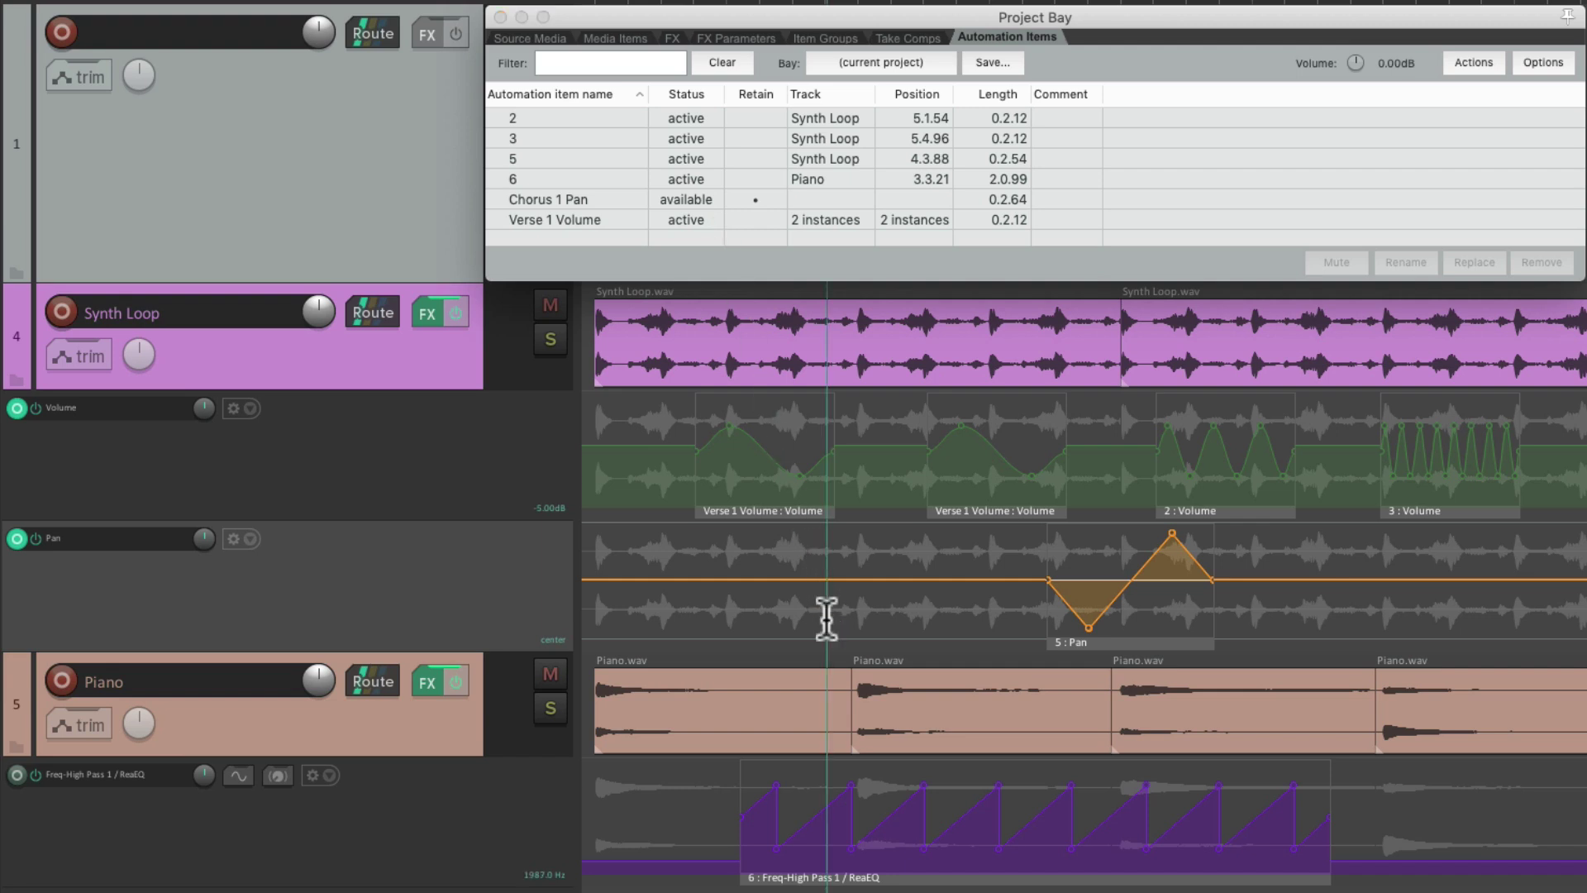
right_click(616, 198)
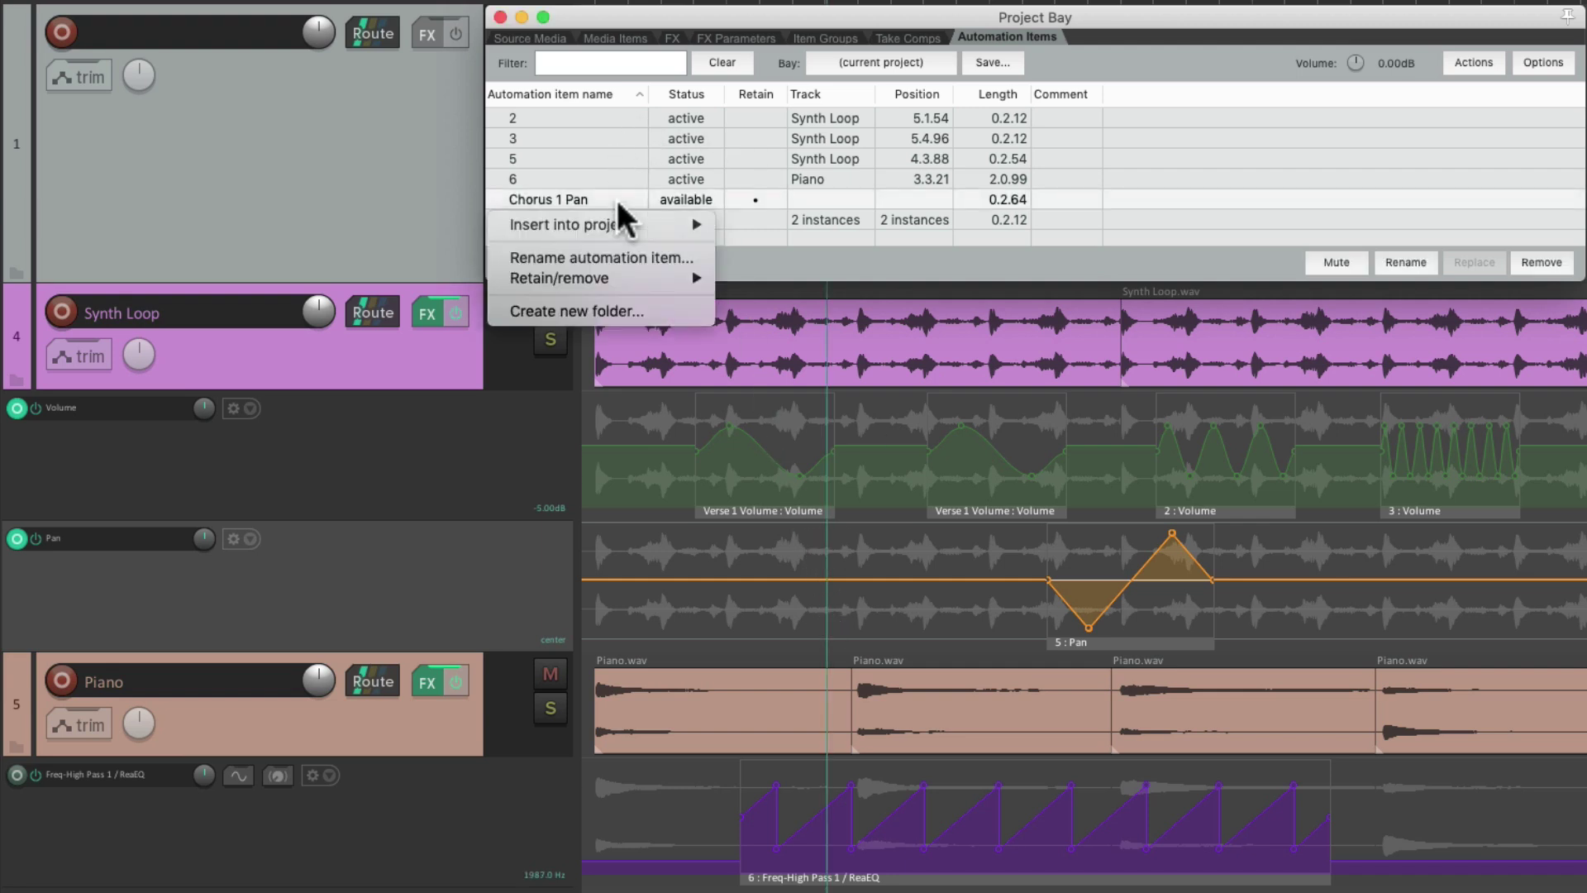
mouse_move(633, 219)
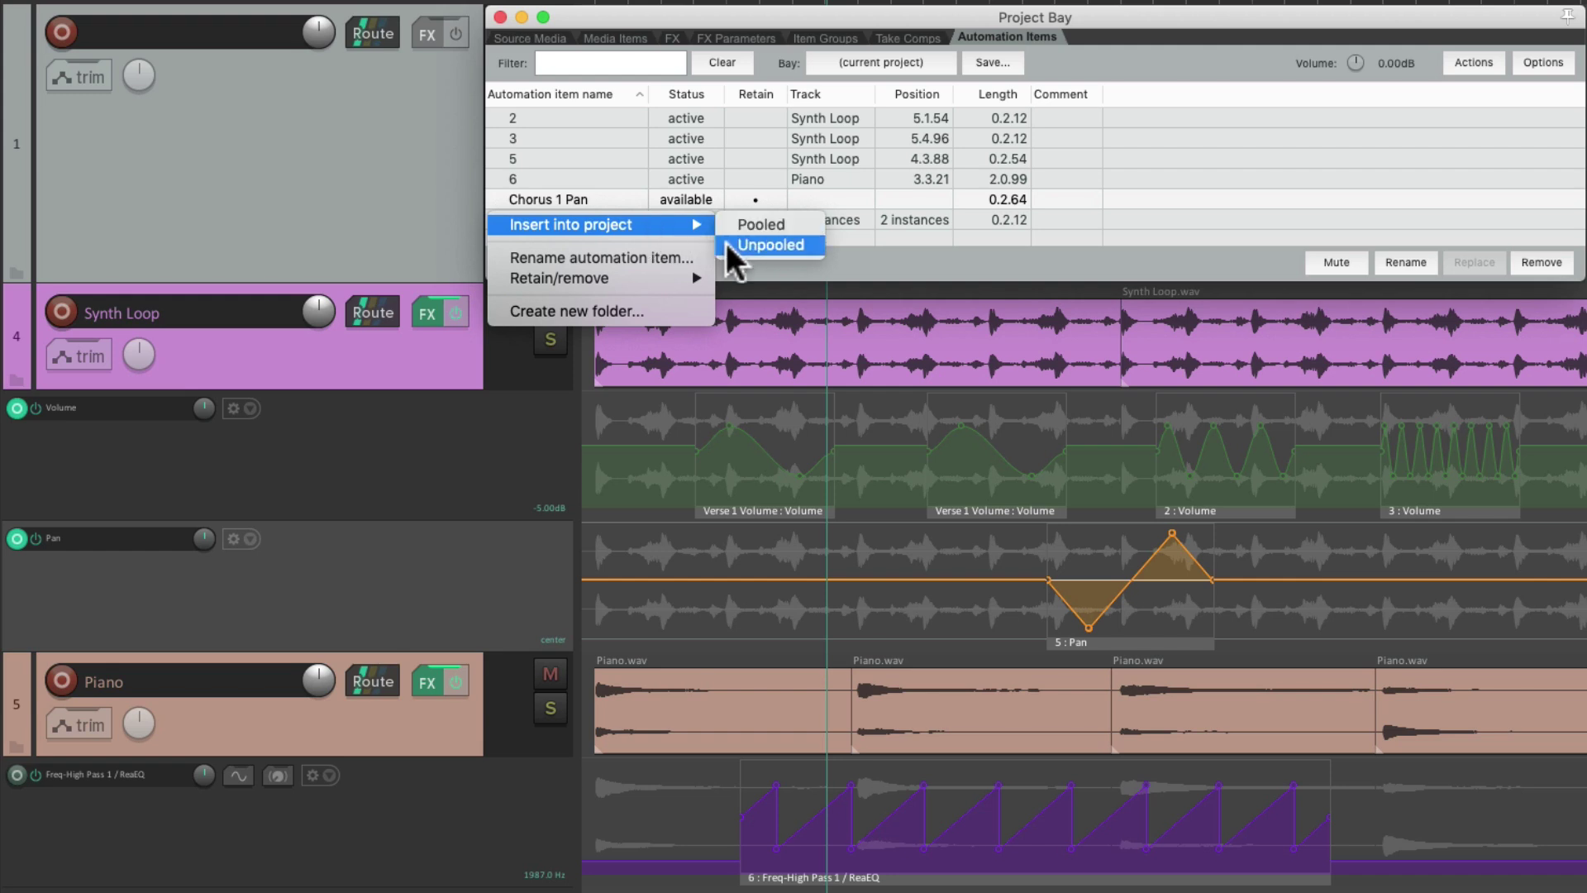
left_click(769, 245)
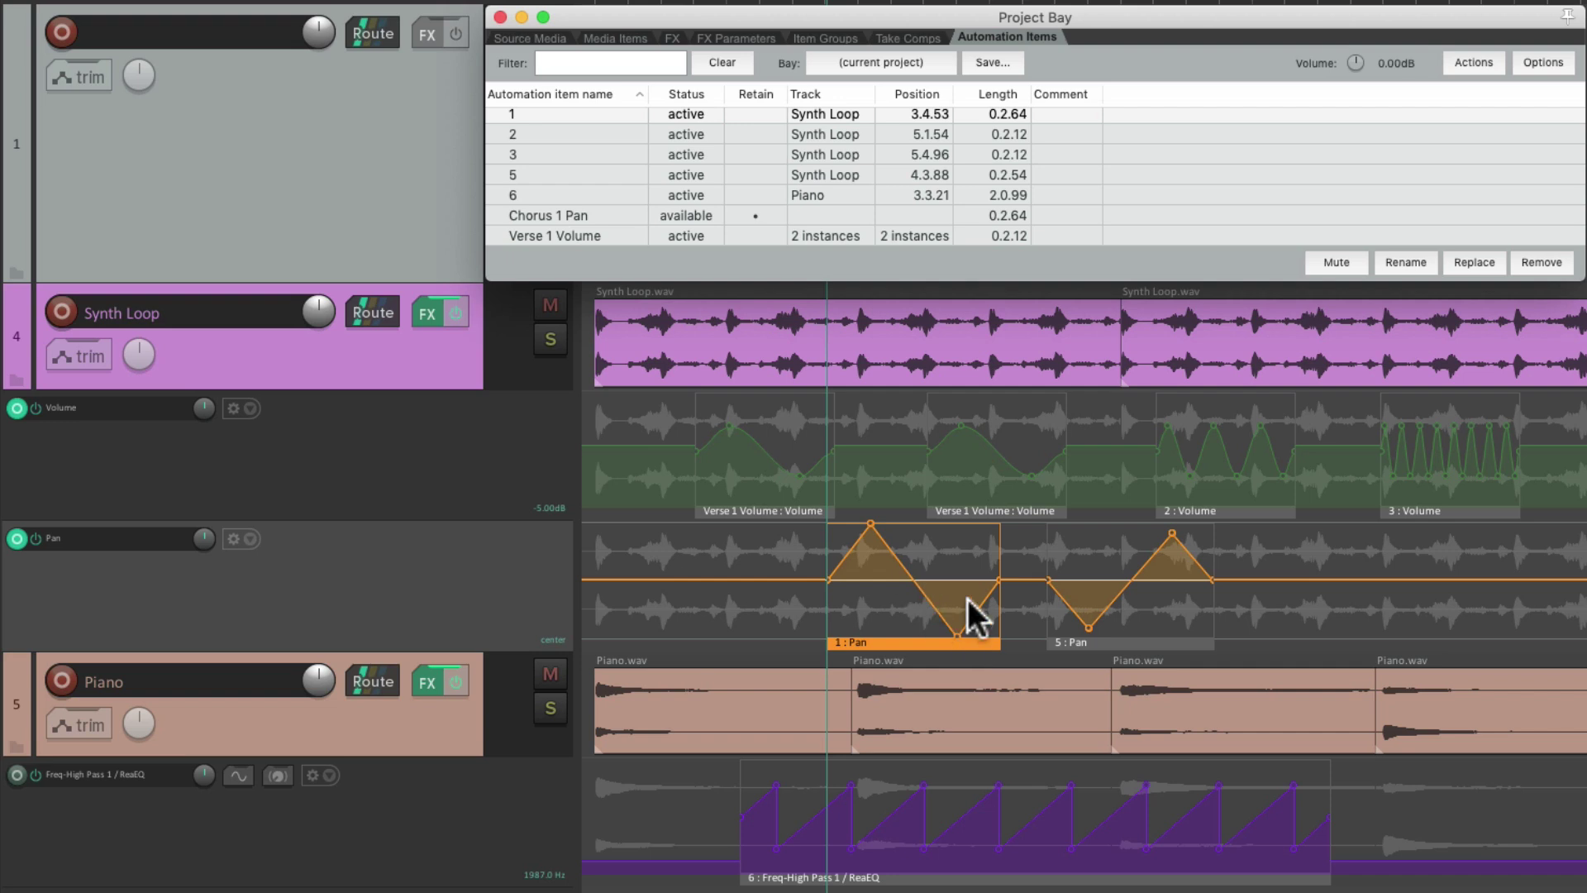
- Replace Pan item 5 with the retained Chorus 1 Pan, comparing the result via undo and redo
left_click(1128, 636)
left_click(602, 172)
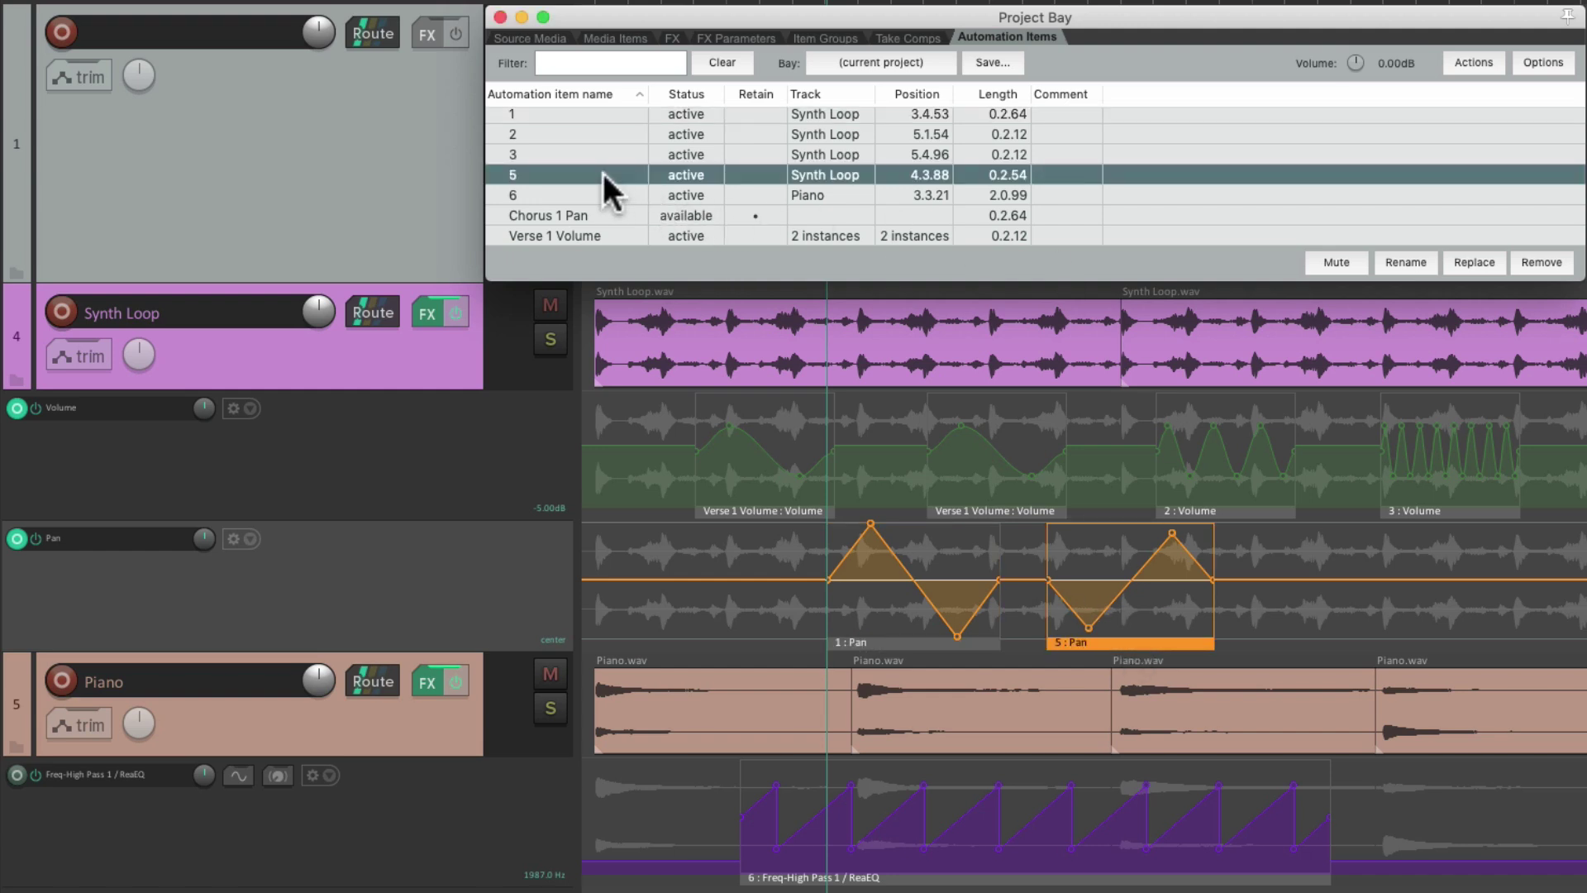
right_click(603, 172)
mouse_move(657, 310)
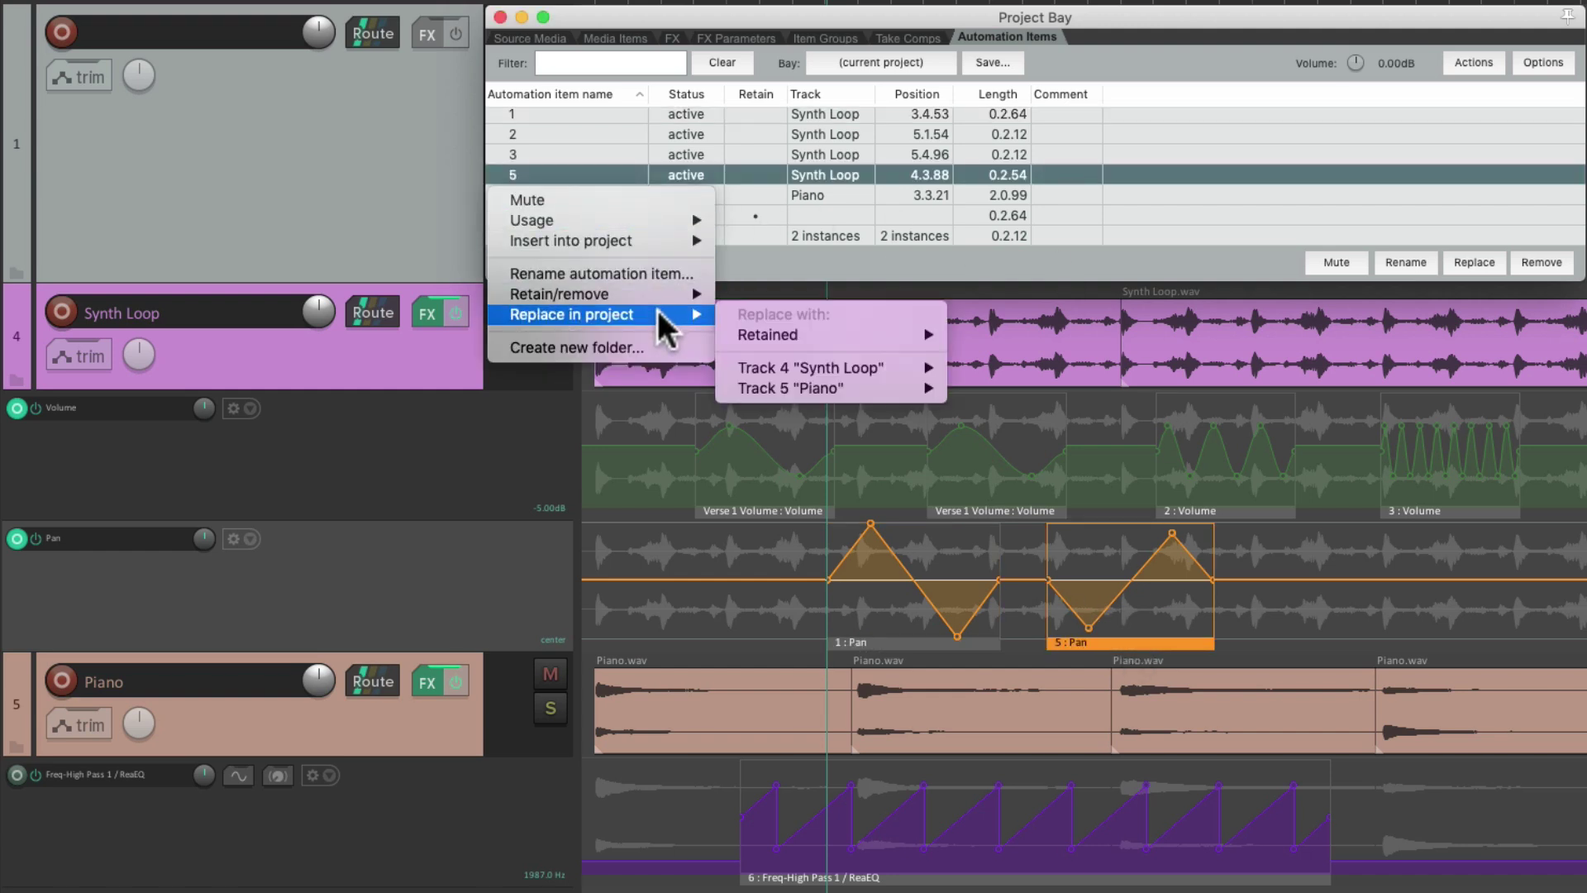
mouse_move(812, 368)
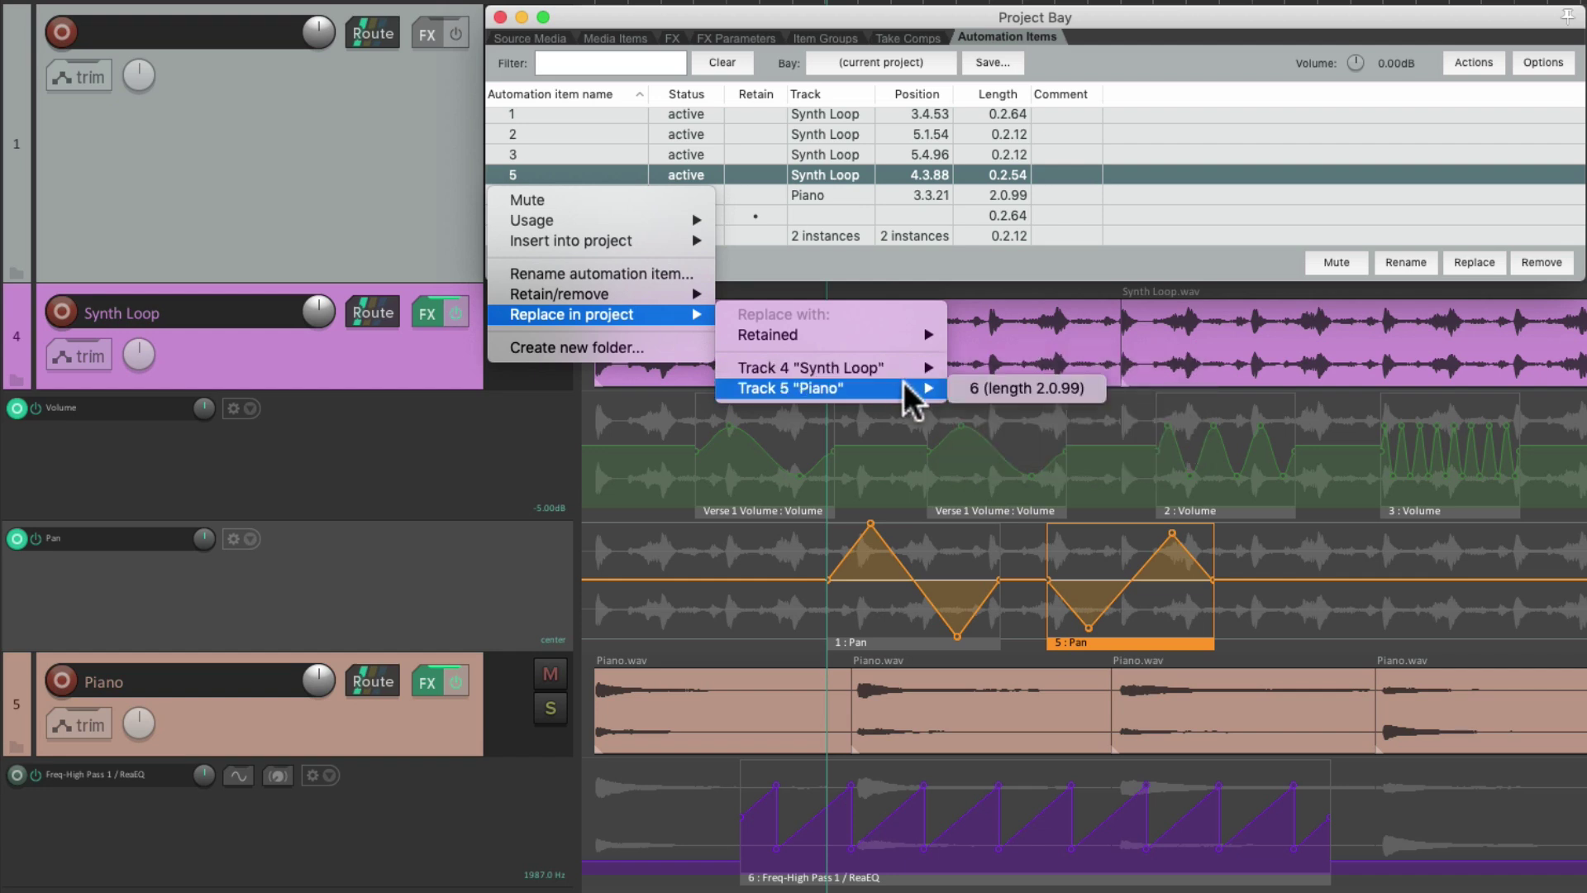
mouse_move(903, 332)
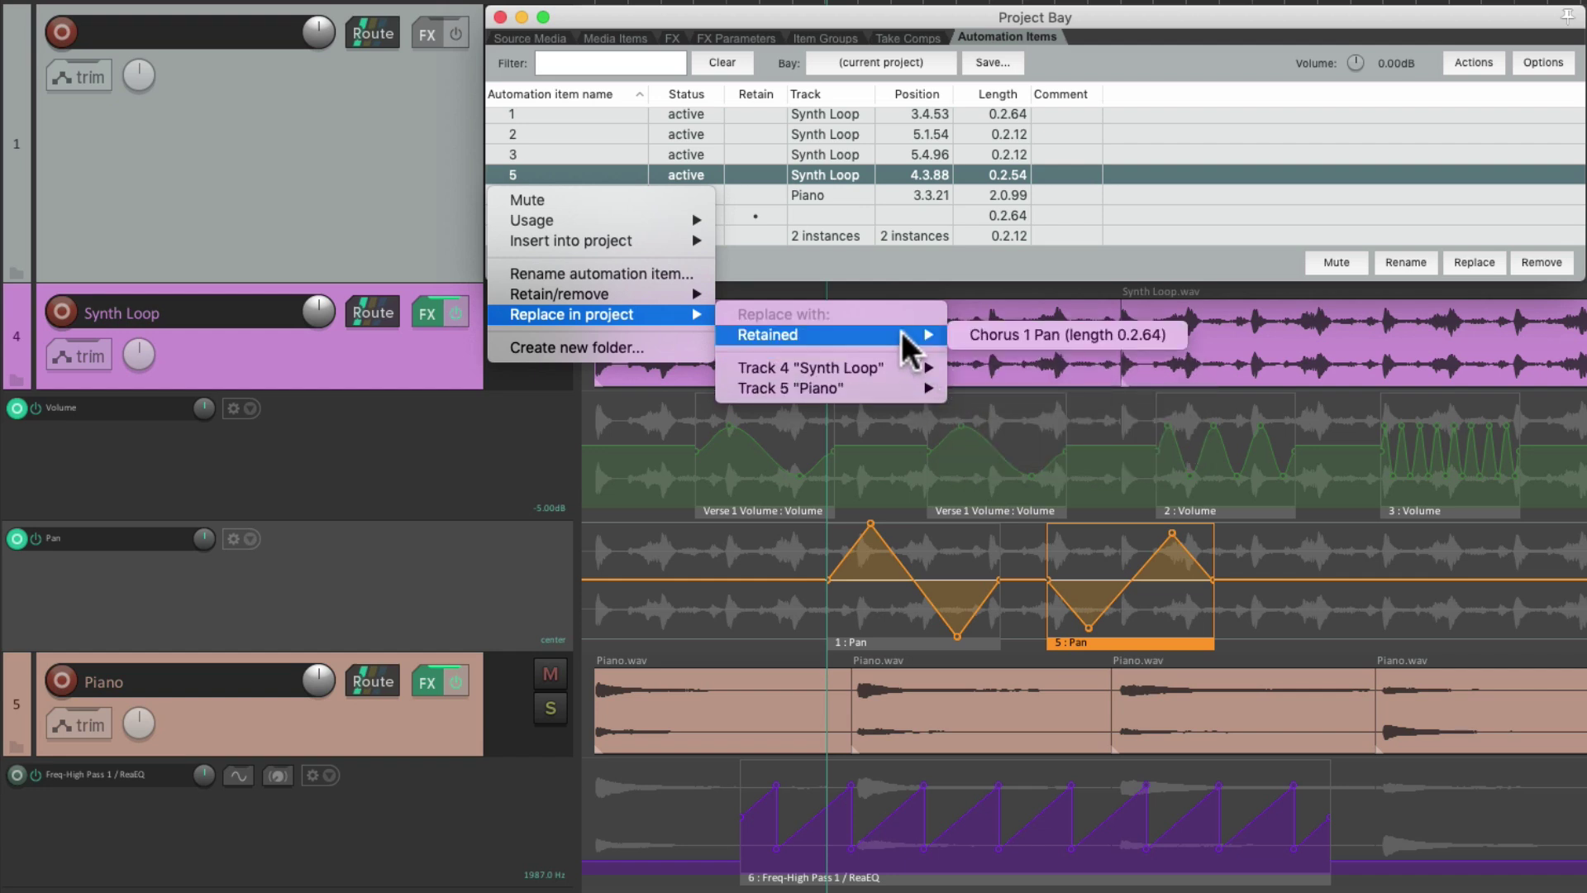
left_click(950, 336)
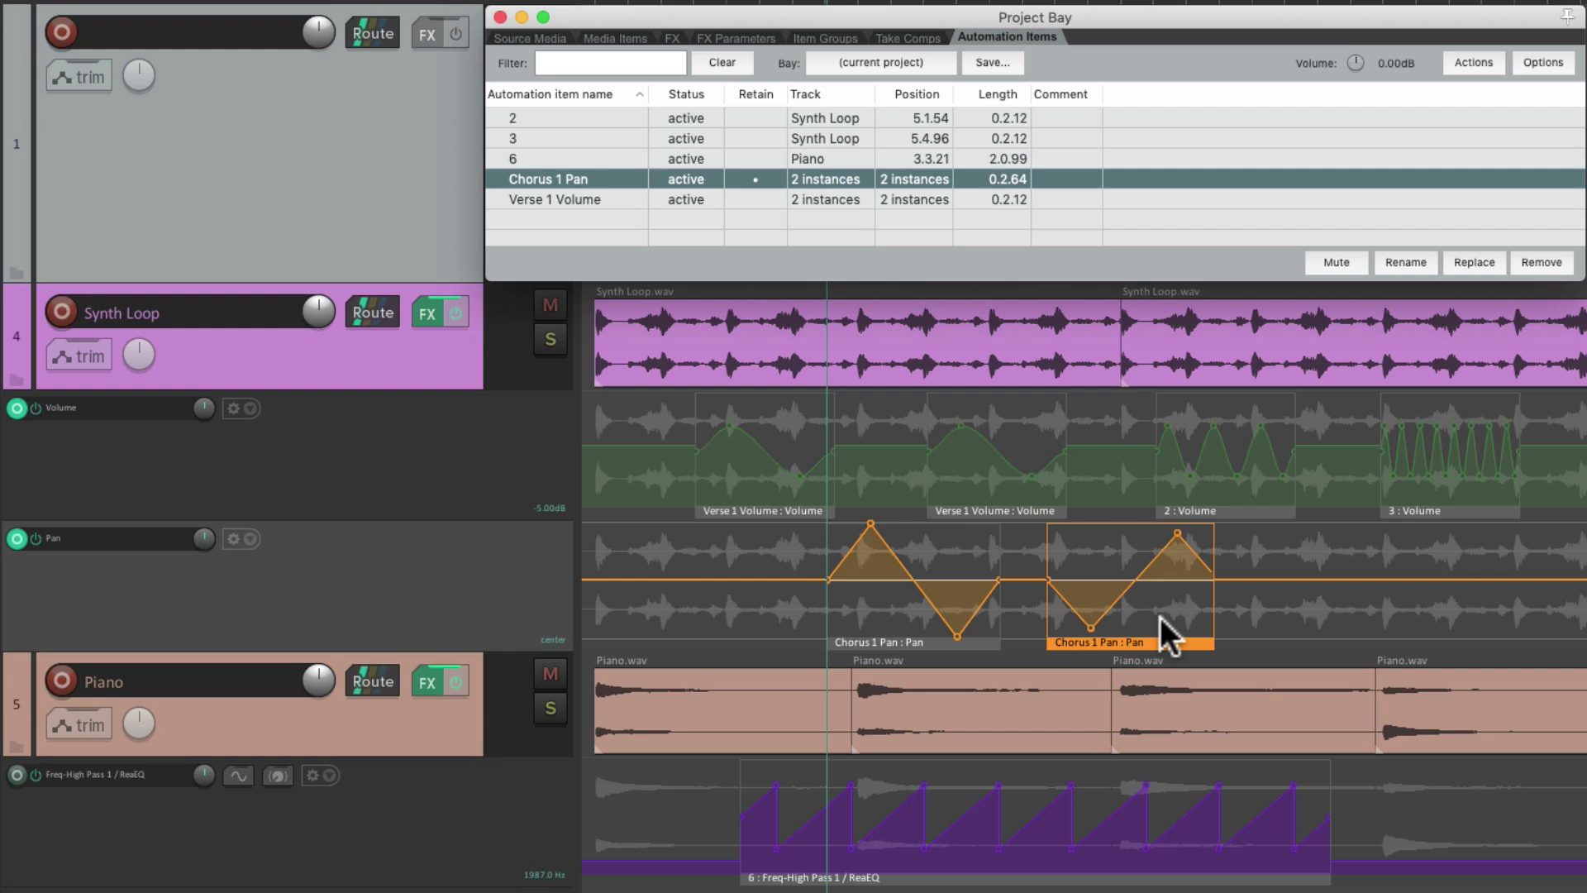
key("super+z")
key("super+shift+z")
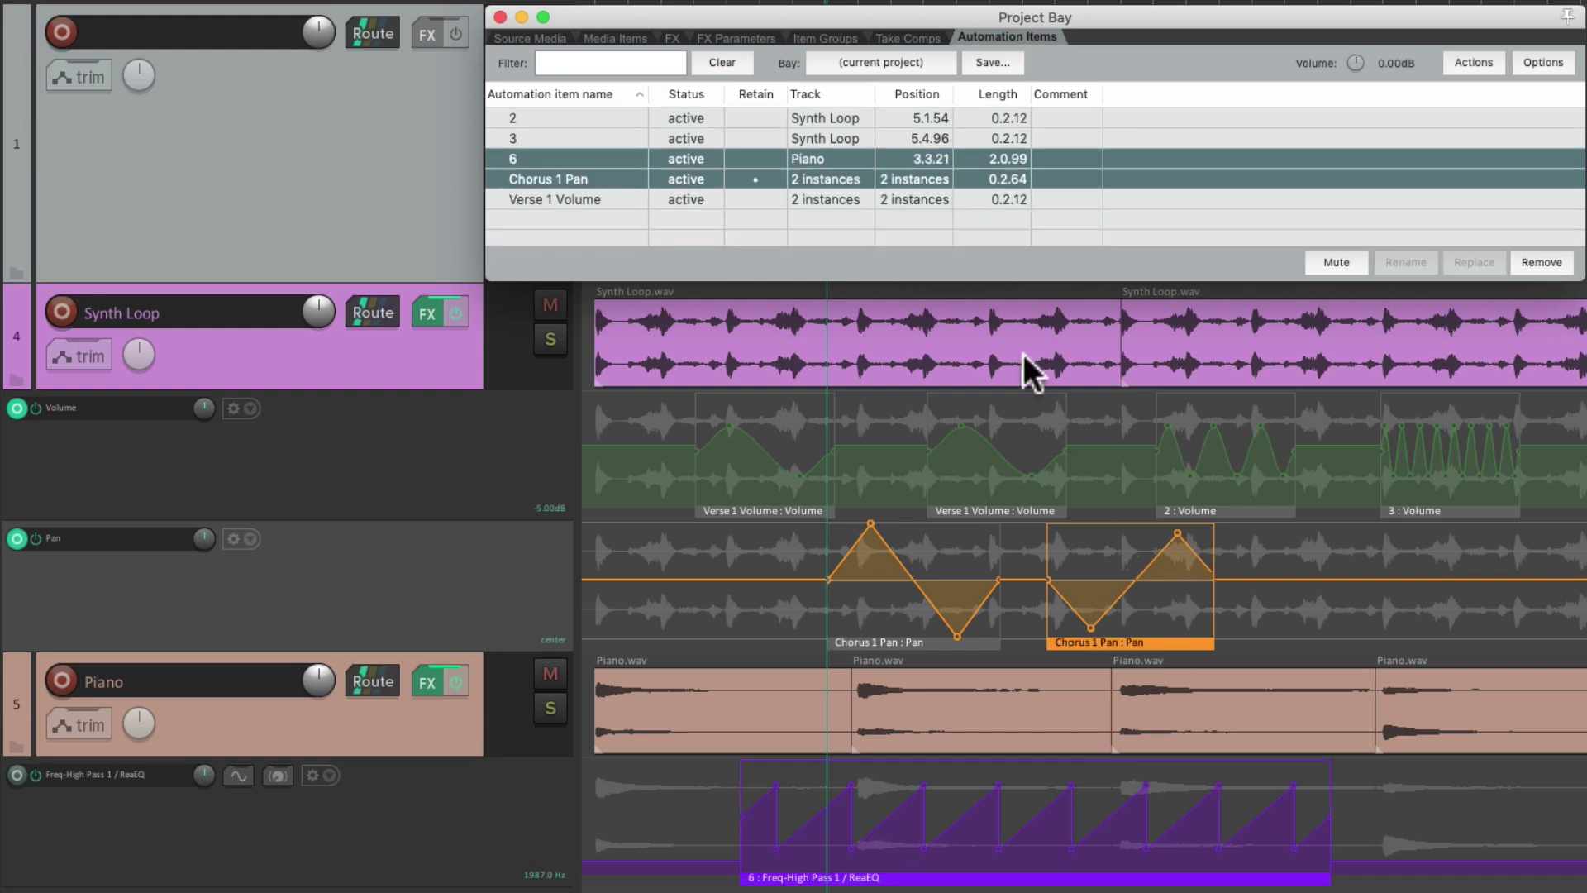
left_click(599, 217)
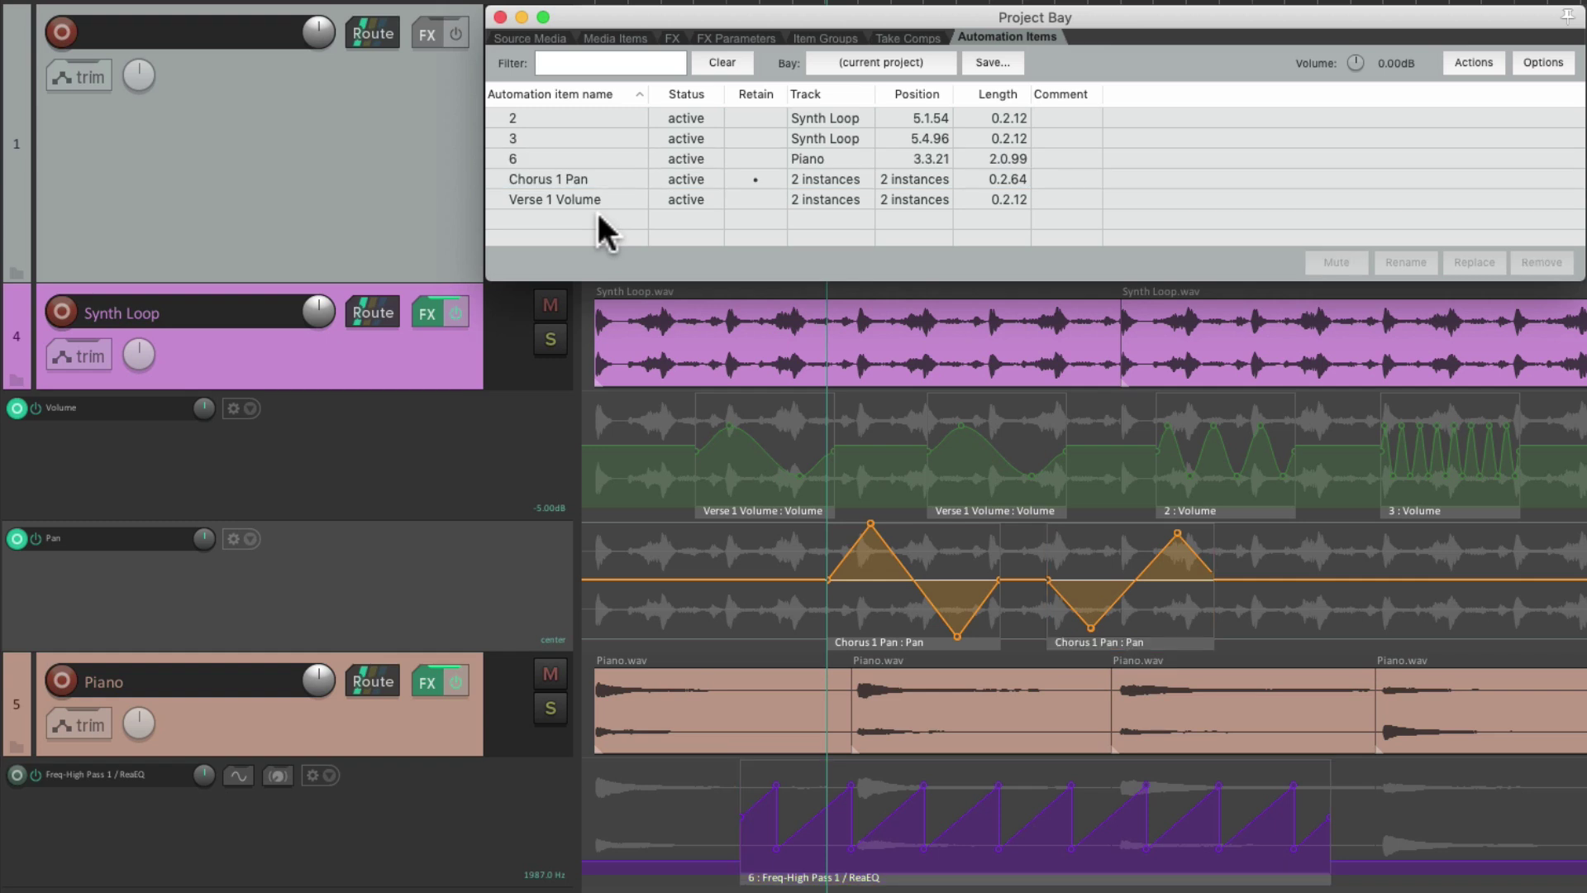
right_click(598, 214)
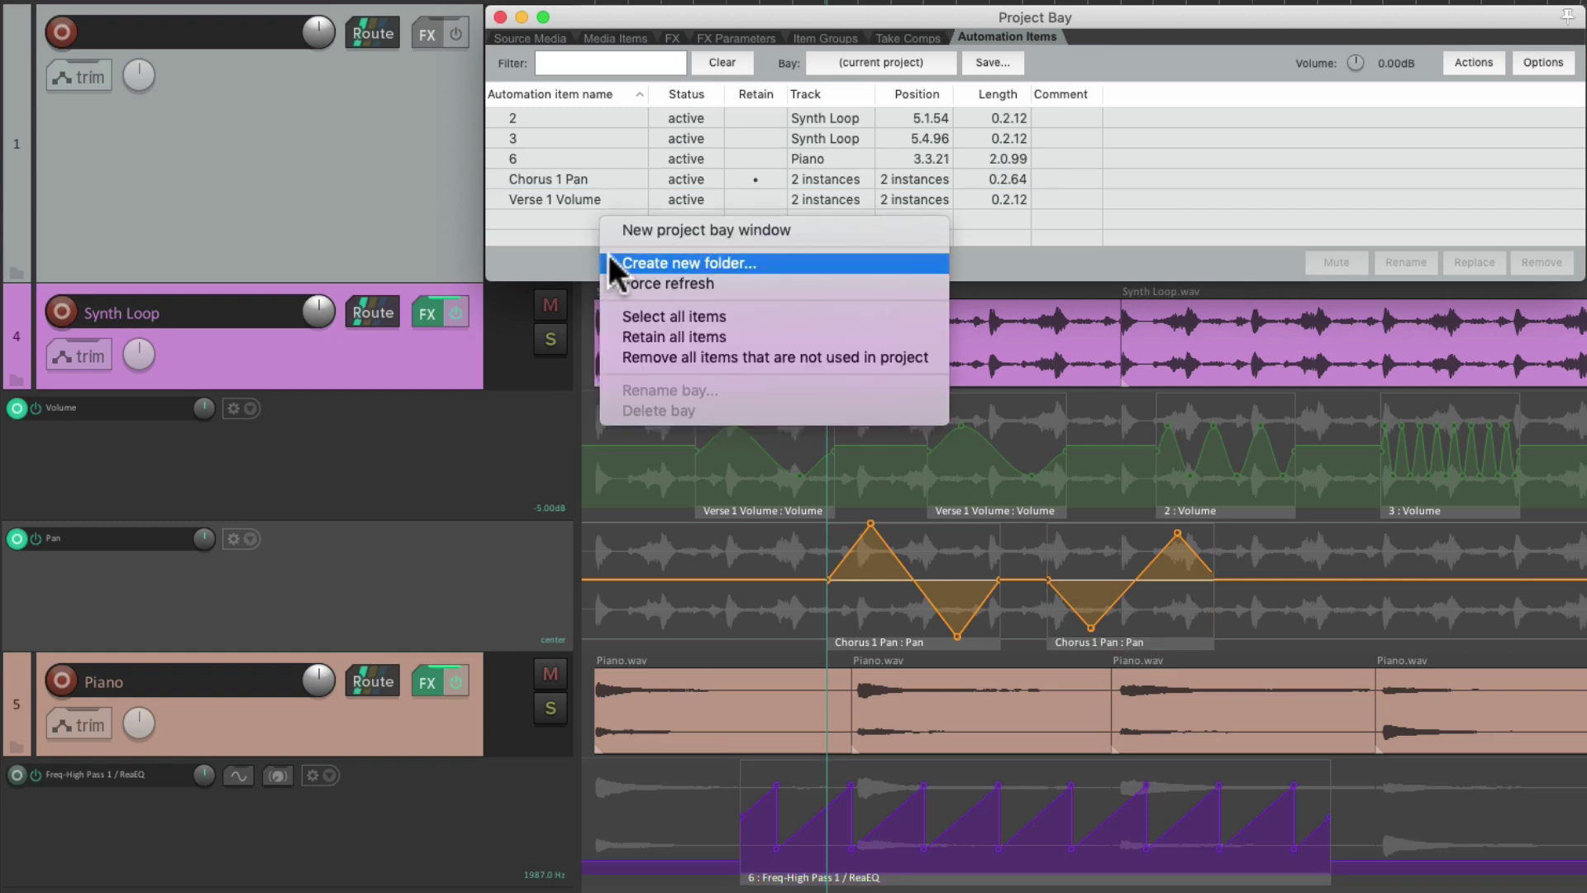
left_click(562, 241)
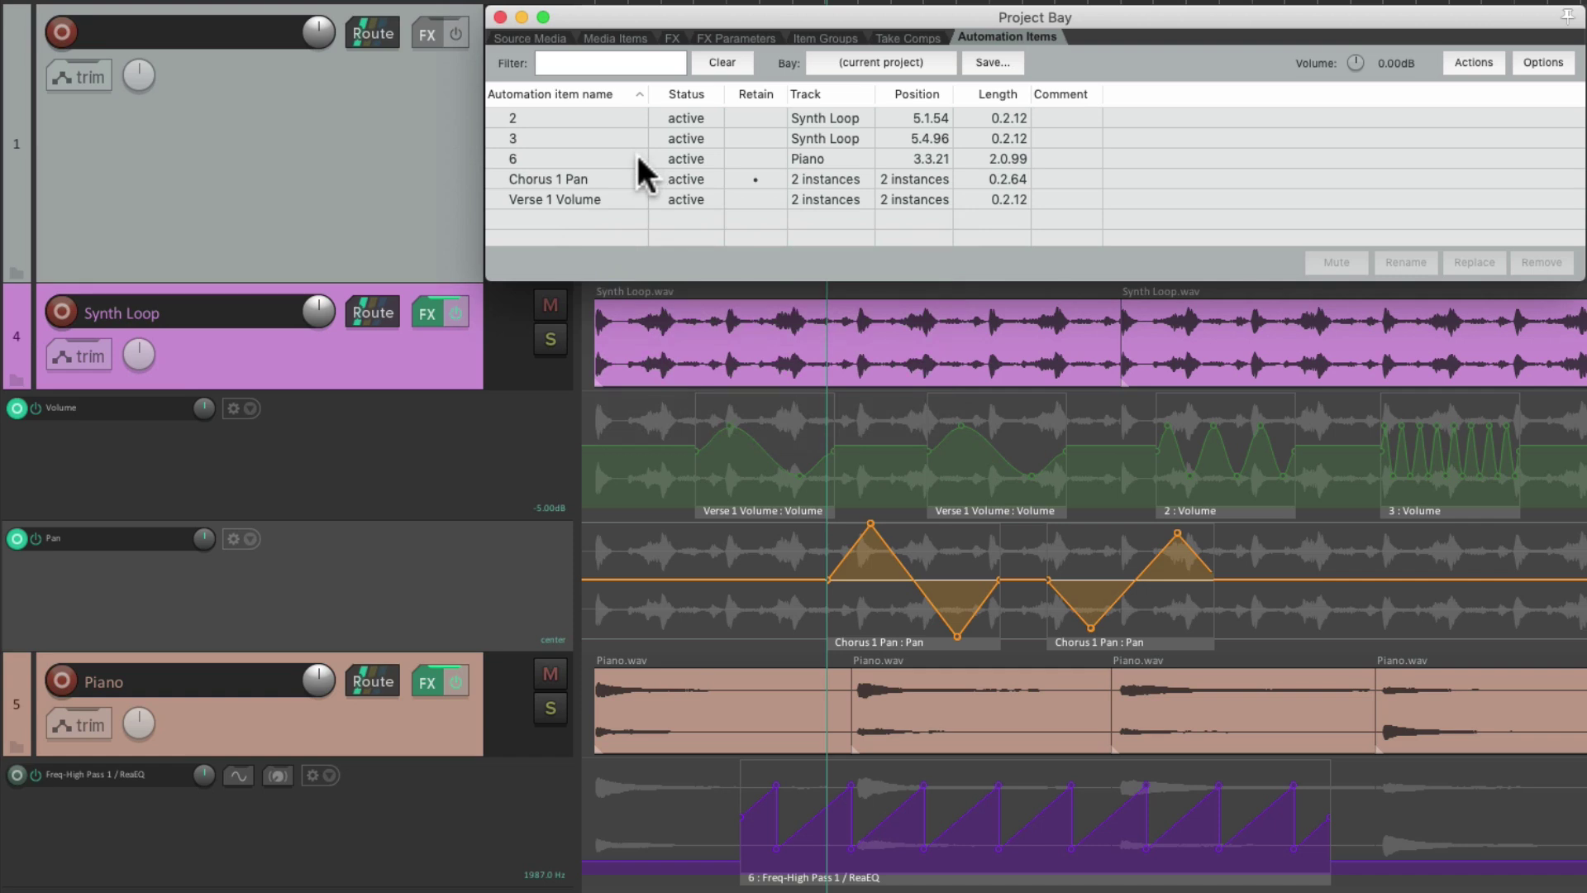